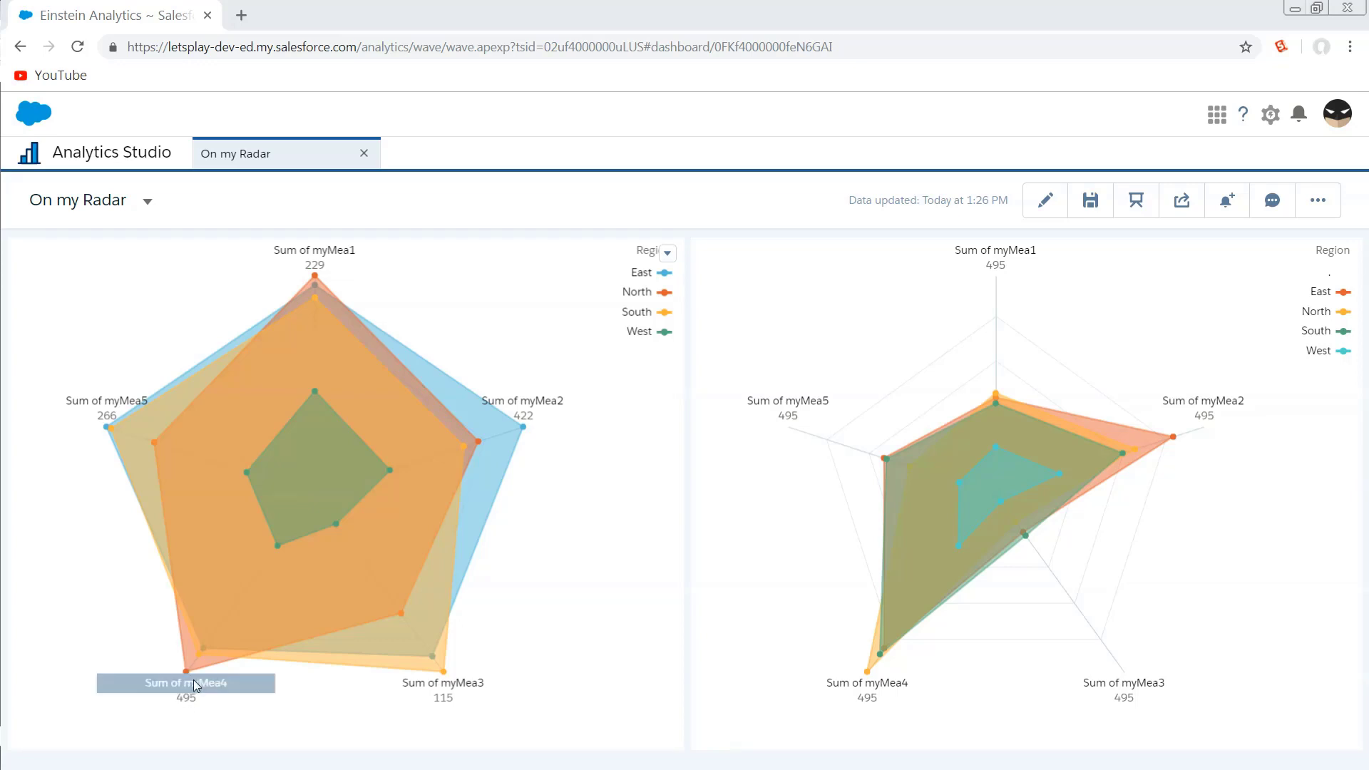
mouse_move(189, 678)
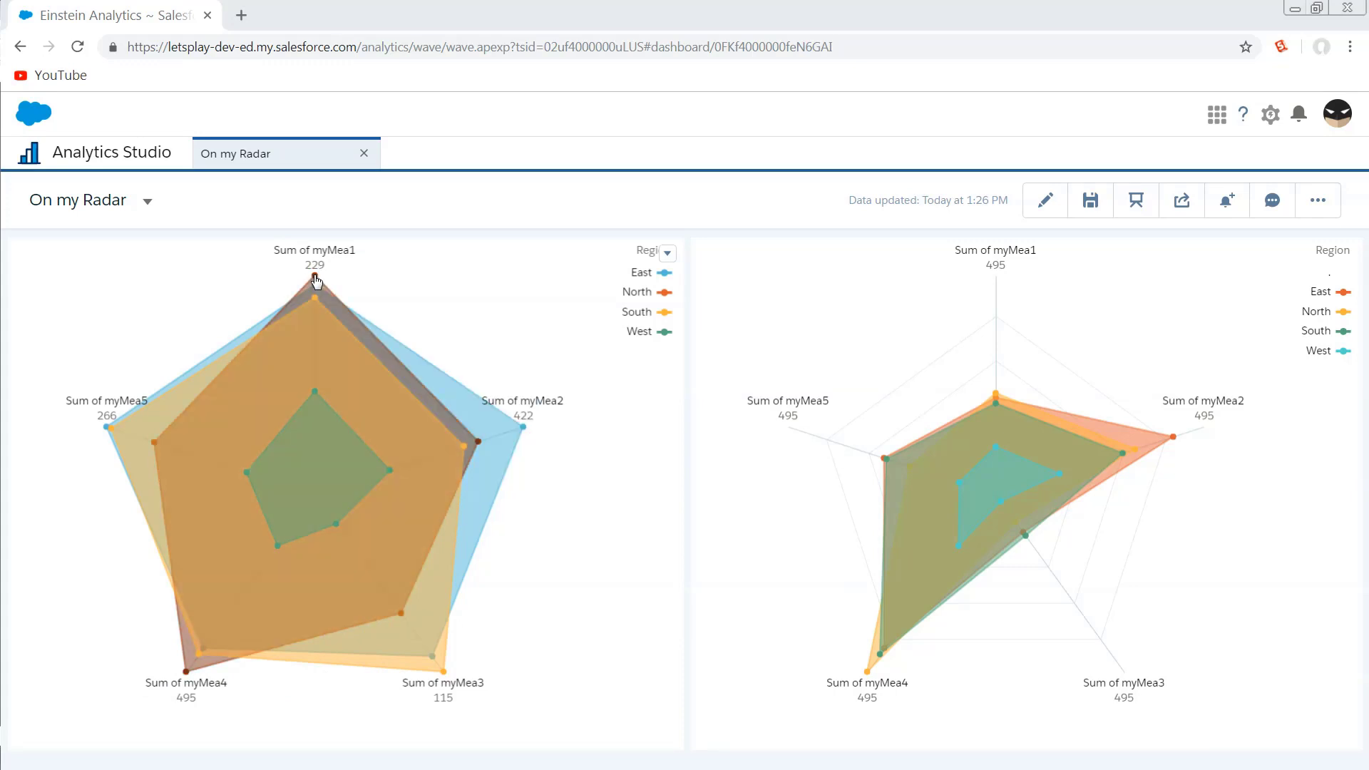
mouse_move(316, 280)
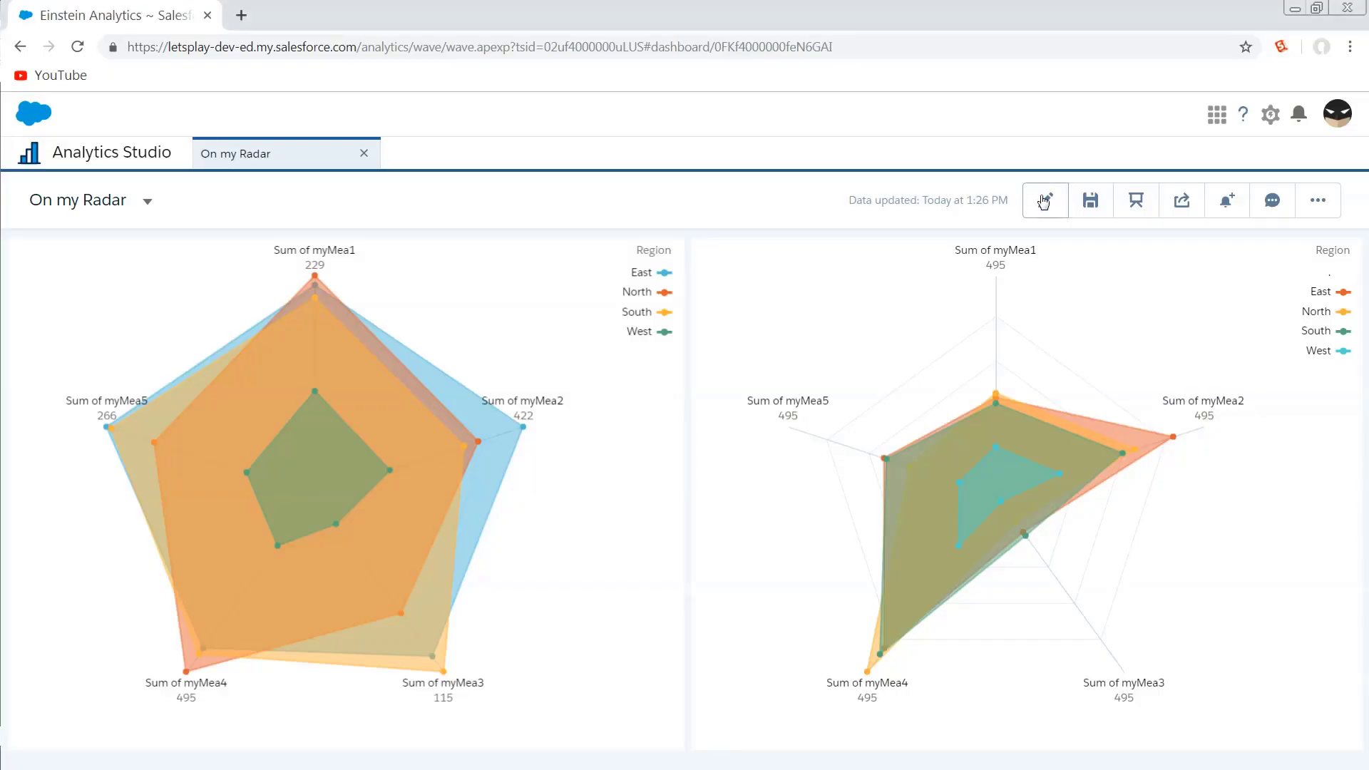
Open the dashboard in the designer and edit the step and widget of the left radar chart.
left_click(1045, 200)
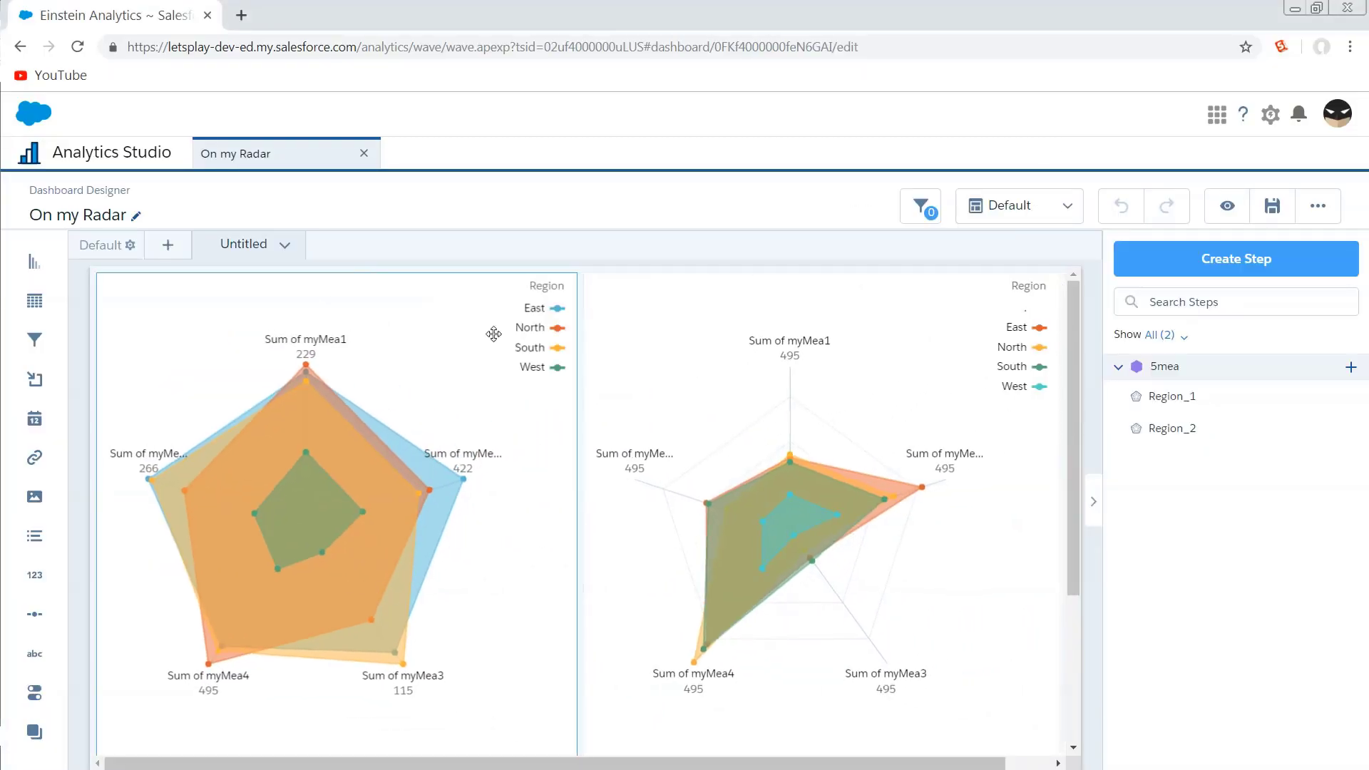
left_click(423, 517)
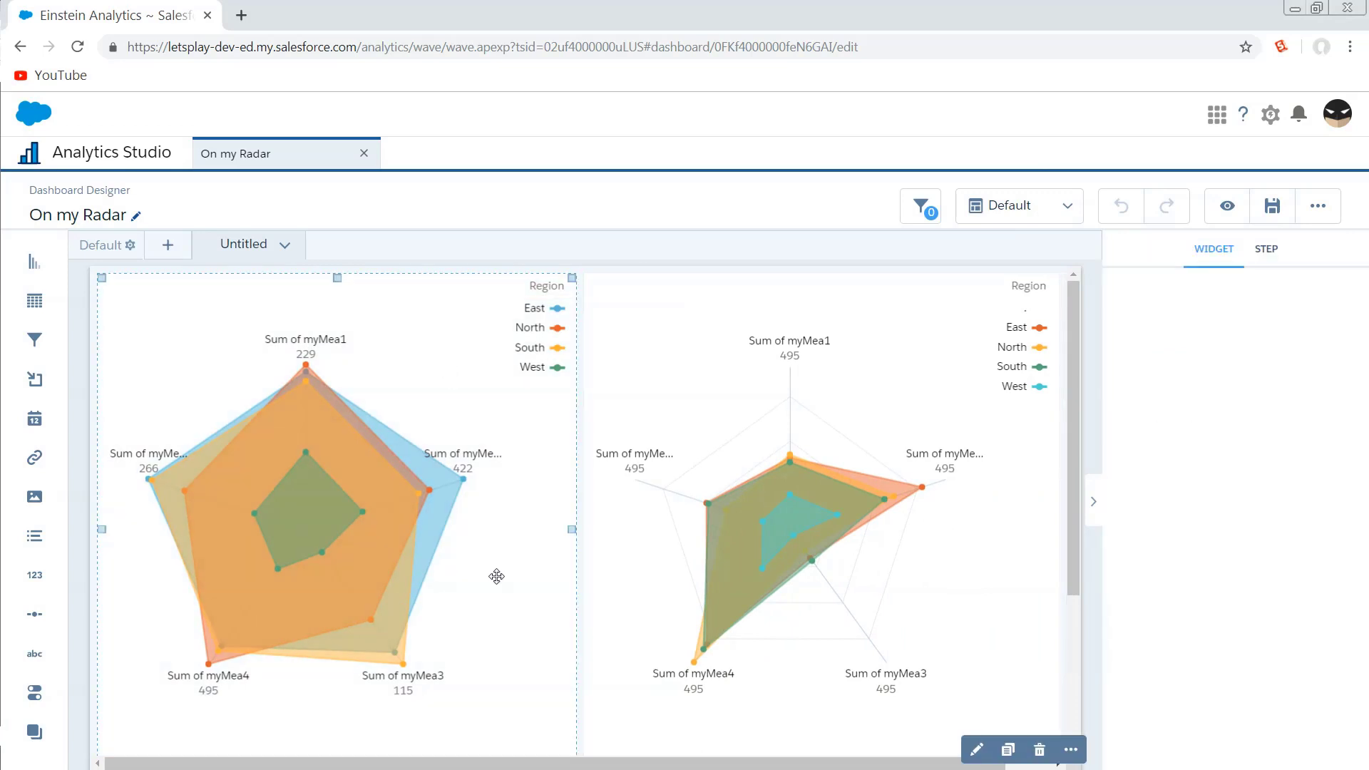
left_click(976, 749)
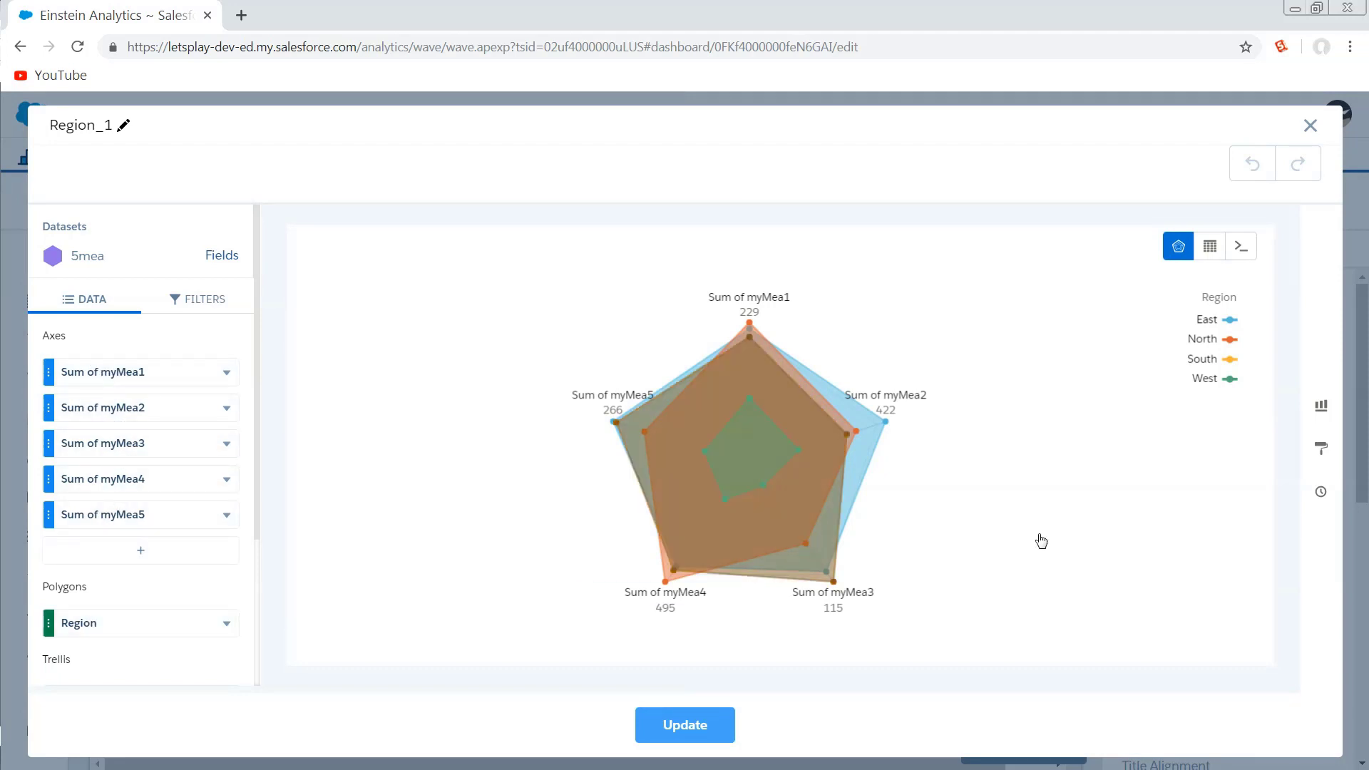
Switch the step editor to SAQL query mode and examine the query's statements.
left_click(1241, 246)
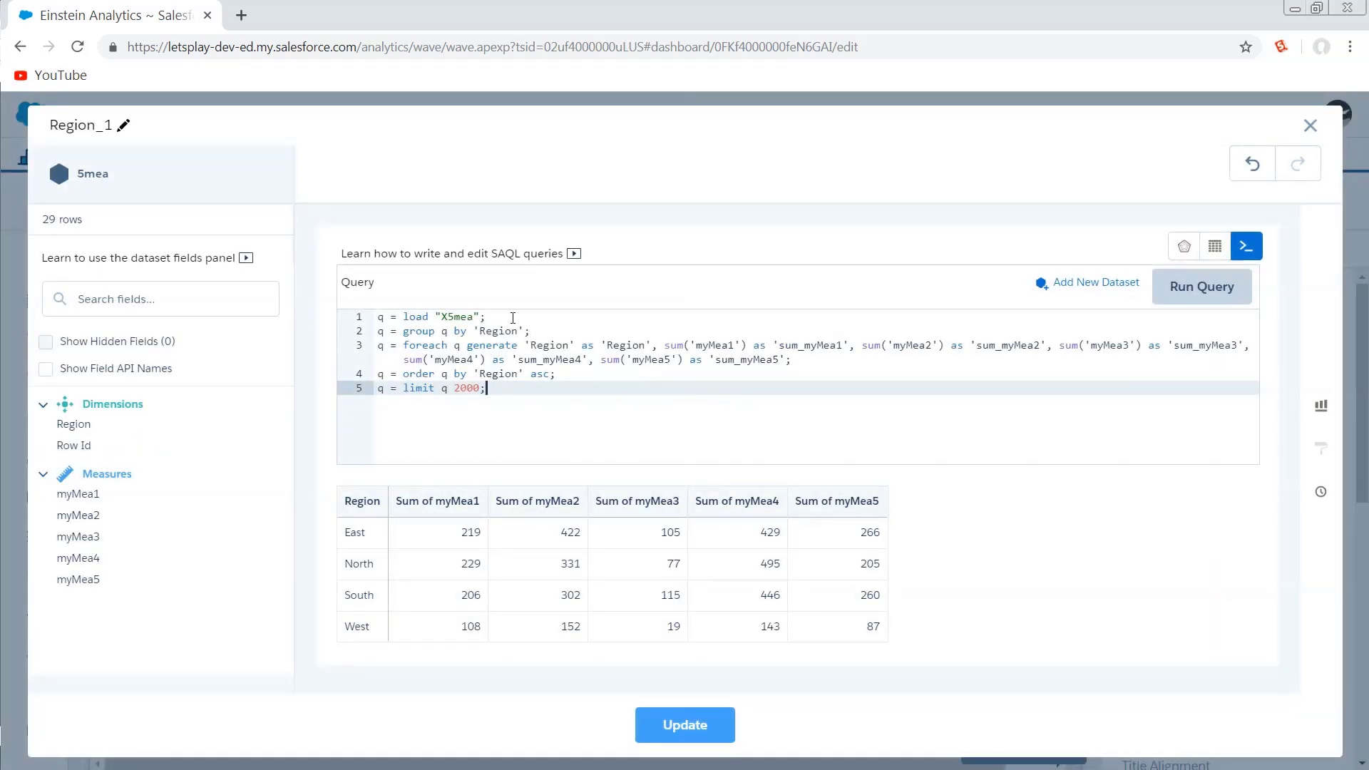
left_click_drag(384, 317, 354, 340)
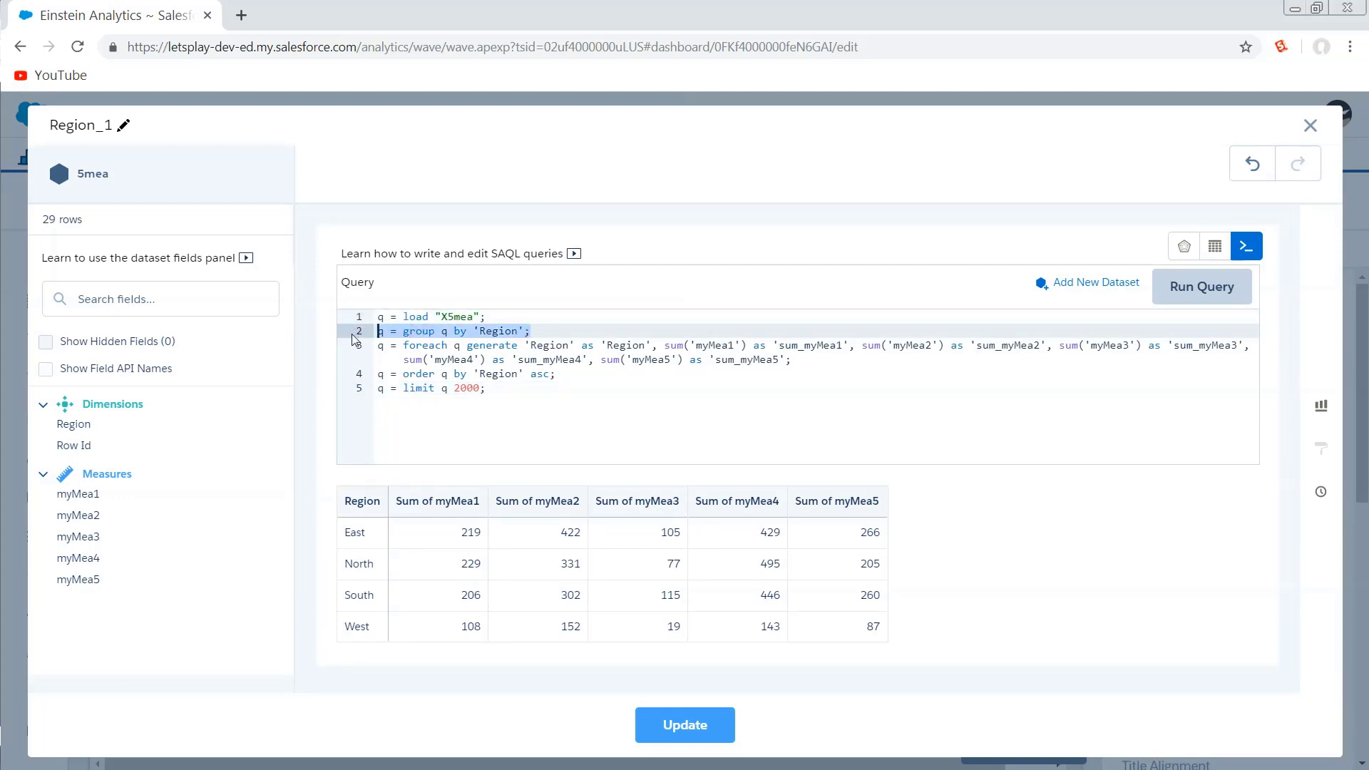
left_click(540, 345)
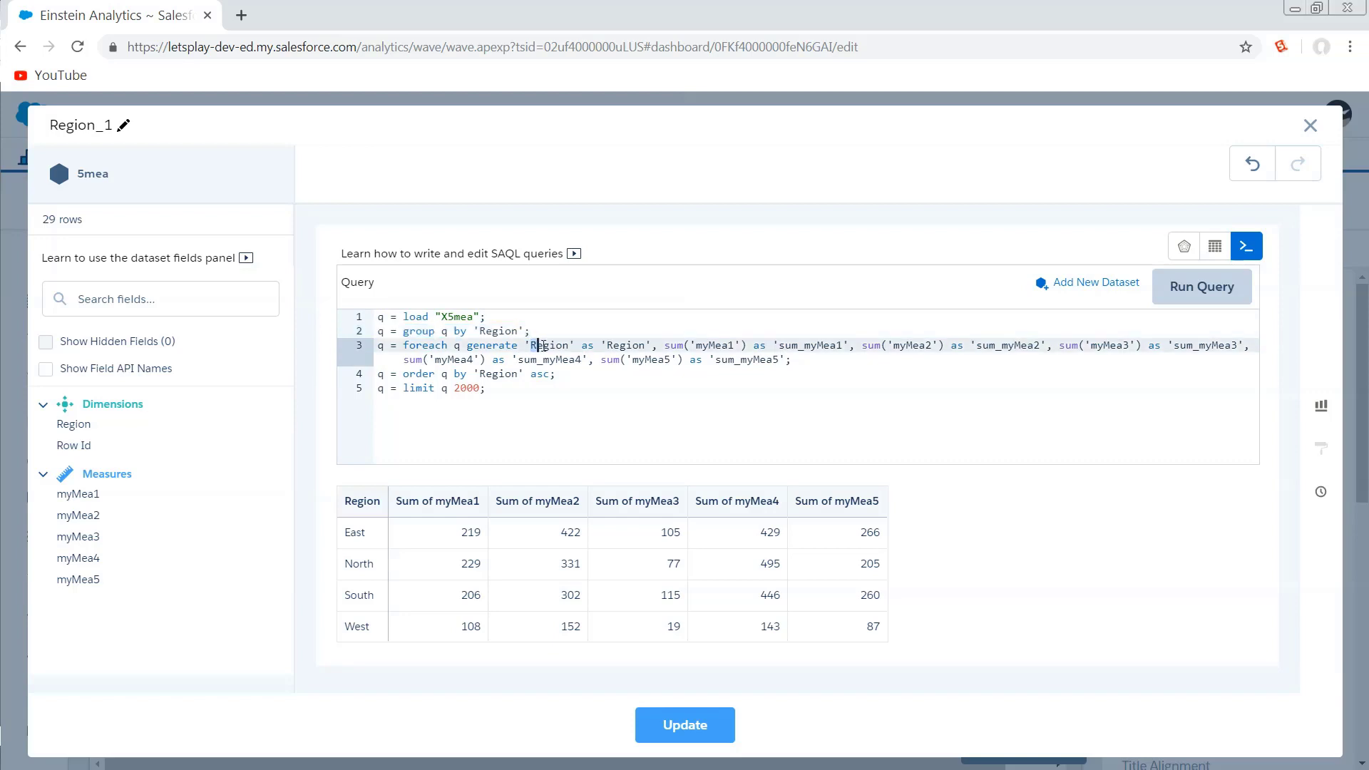
left_click_drag(540, 345, 653, 347)
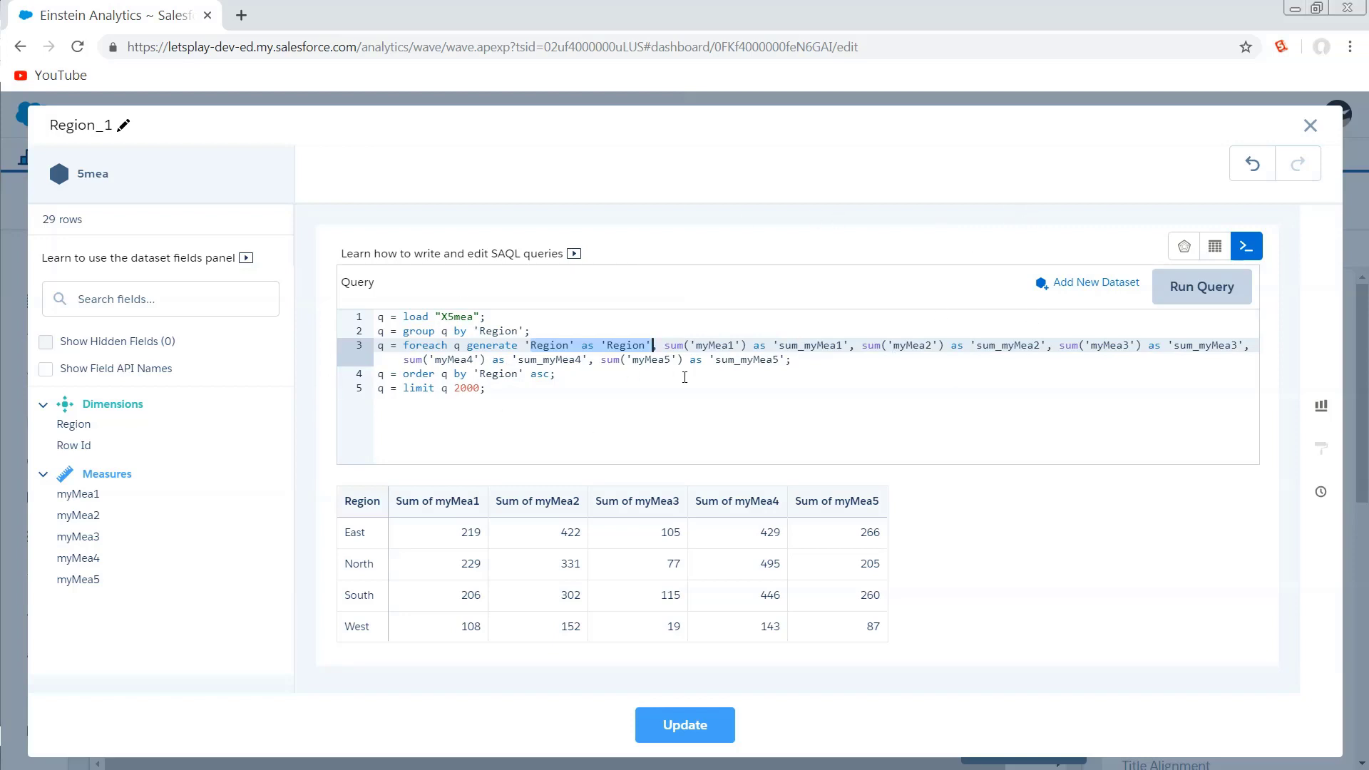
left_click_drag(499, 389, 252, 372)
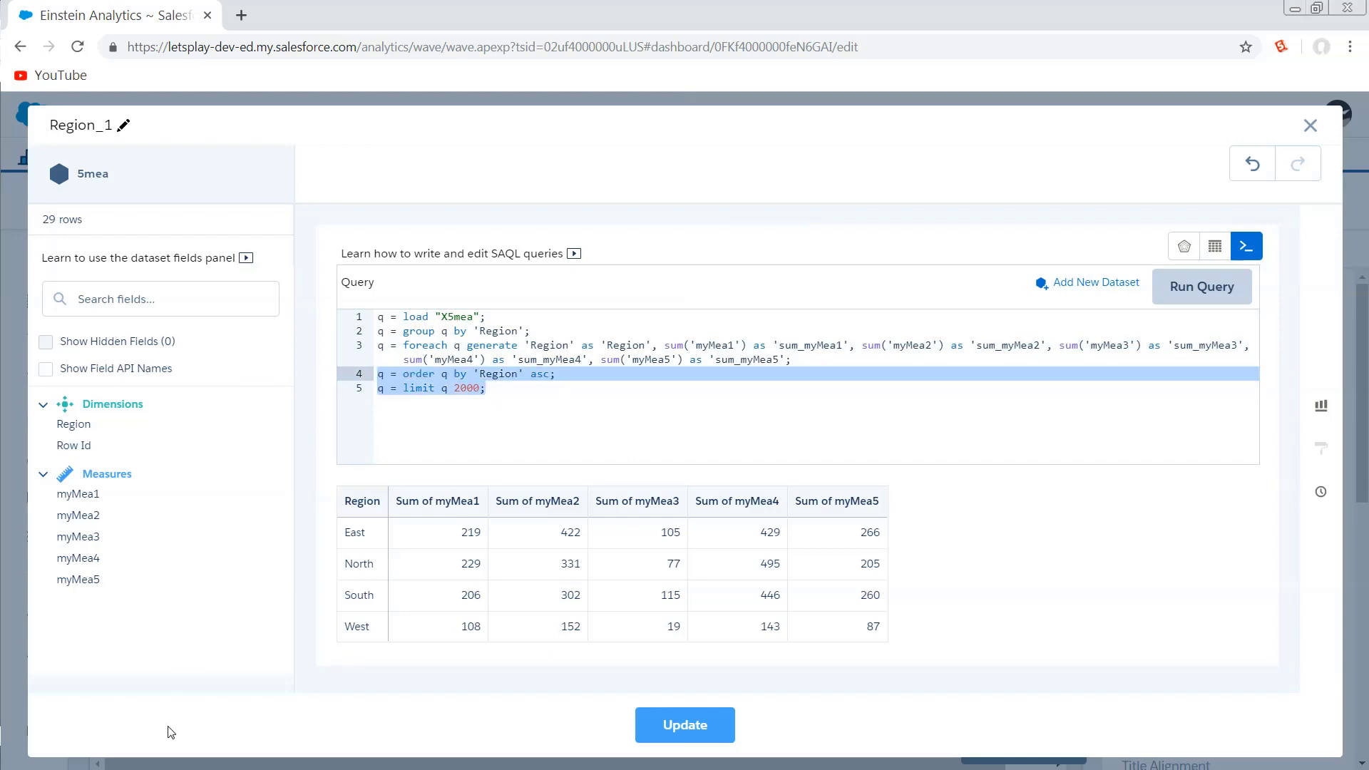
Delete the order and limit lines, run the query, and close the editor without updating.
key("BackSpace")
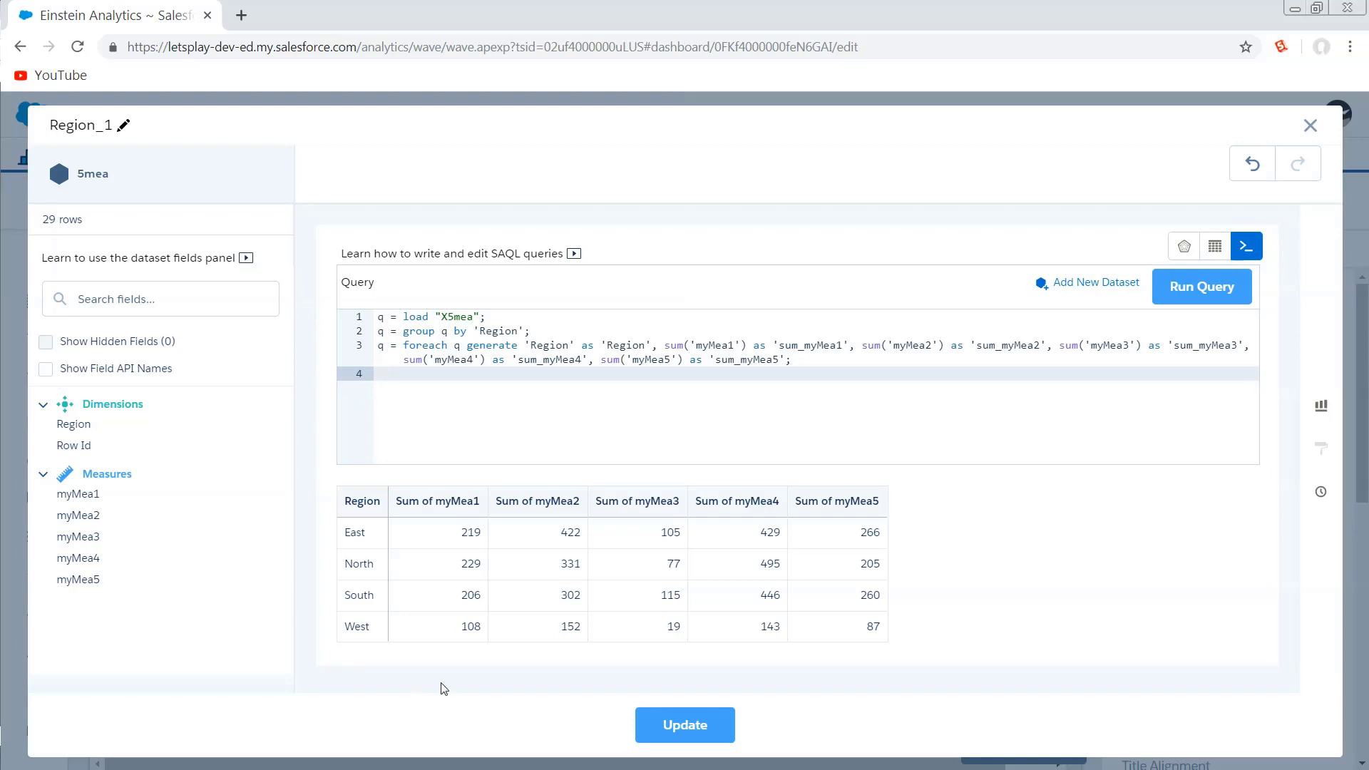
left_click(1203, 289)
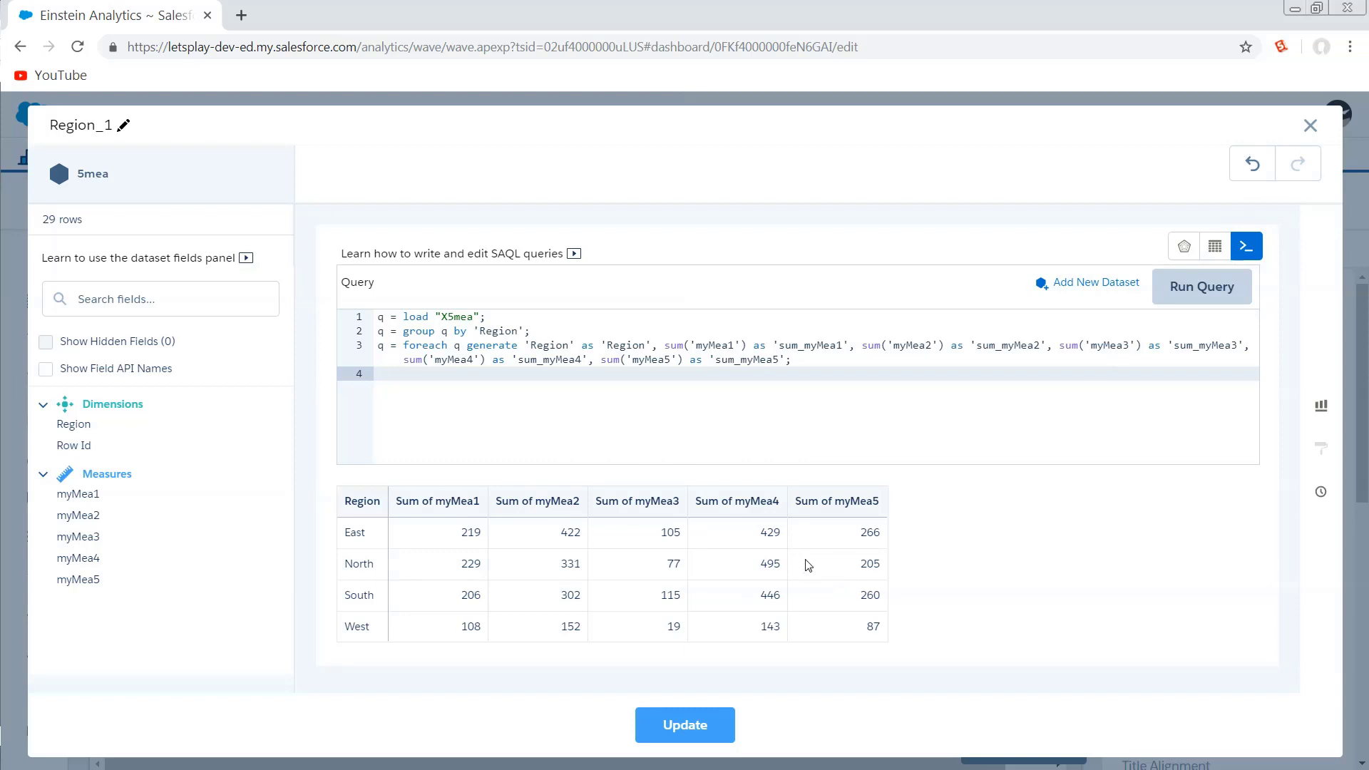
double_click(756, 568)
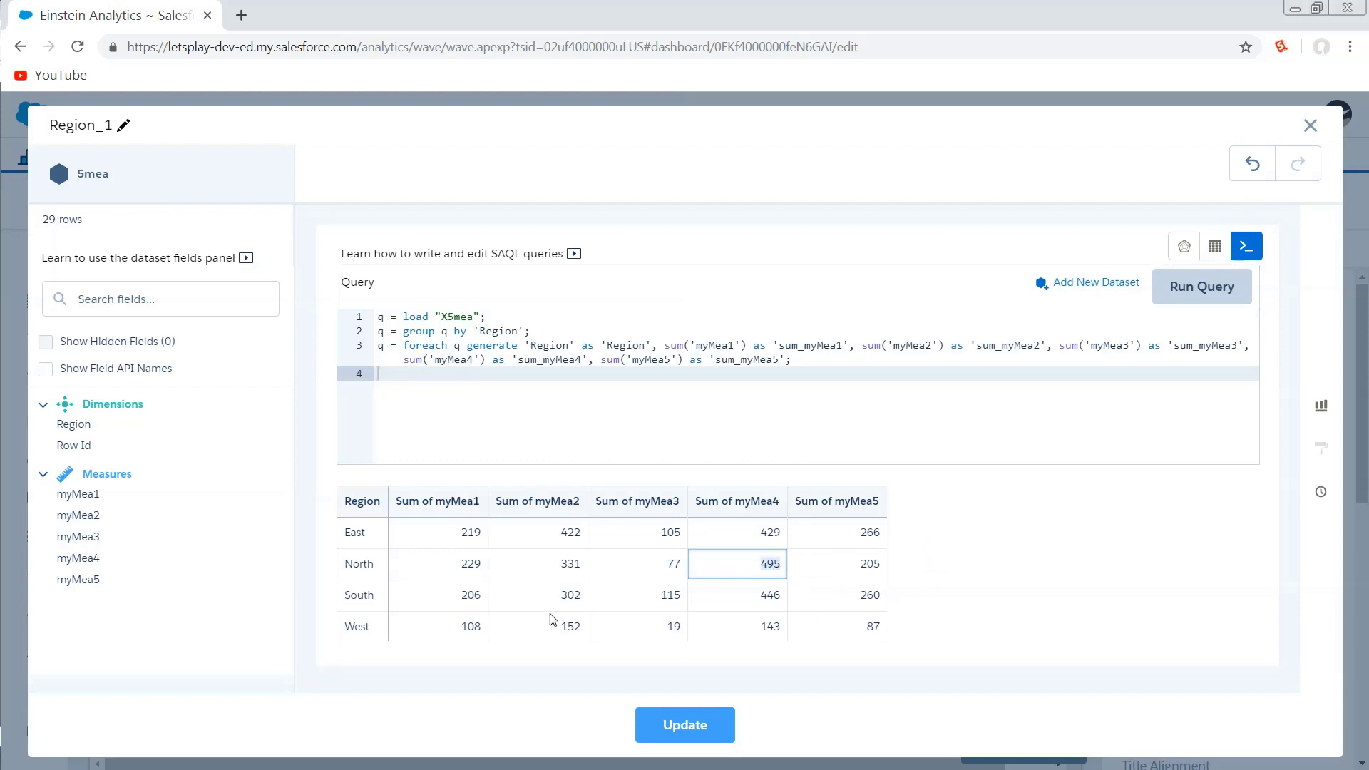
left_click(361, 659)
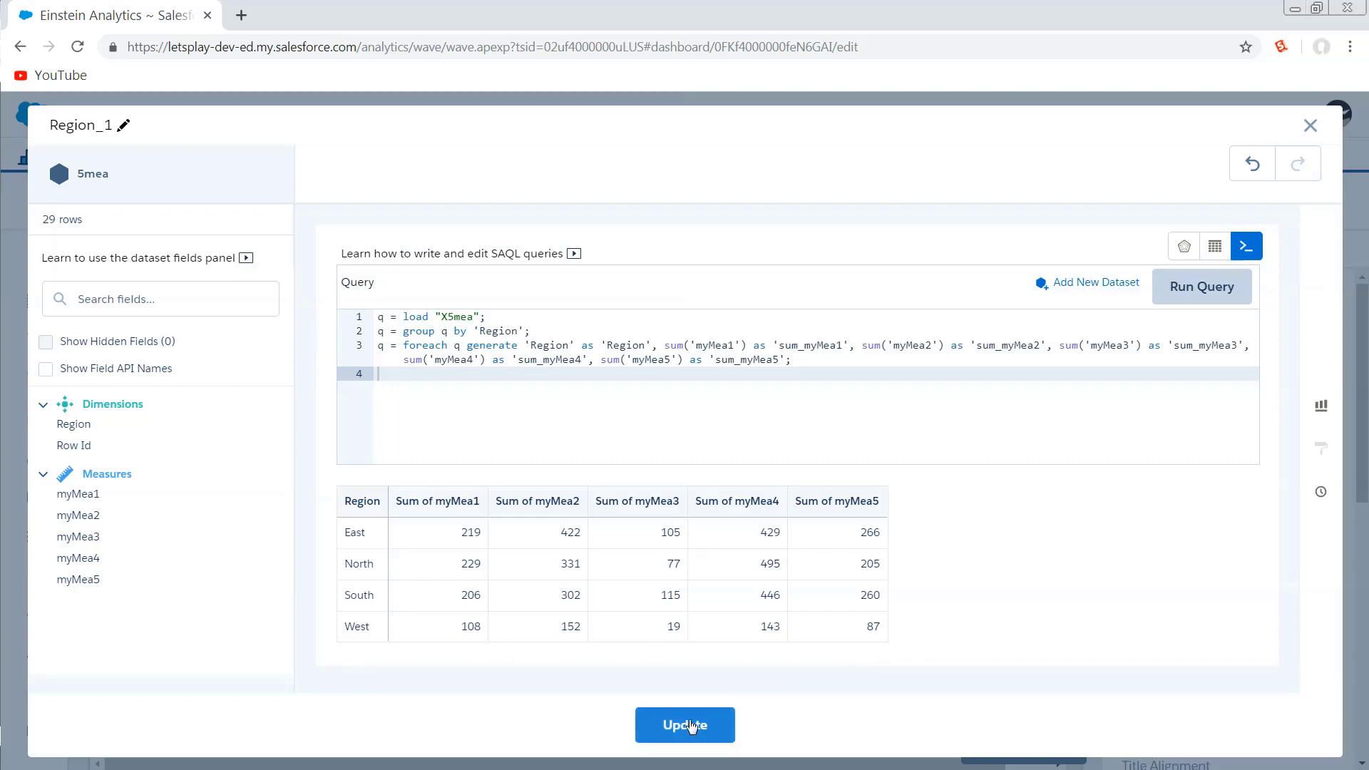
left_click(1319, 125)
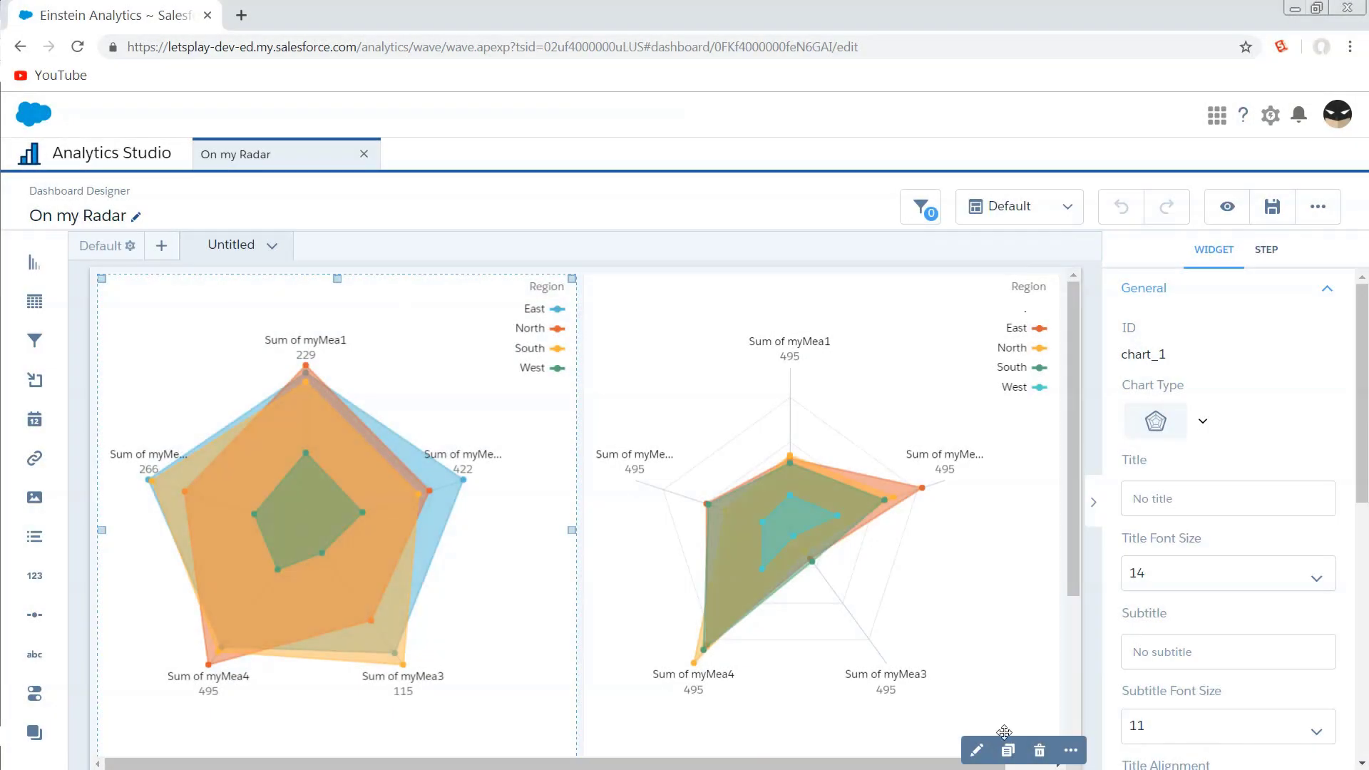
Reopen the chart's step in SAQL mode and delete the order and limit lines.
left_click(976, 750)
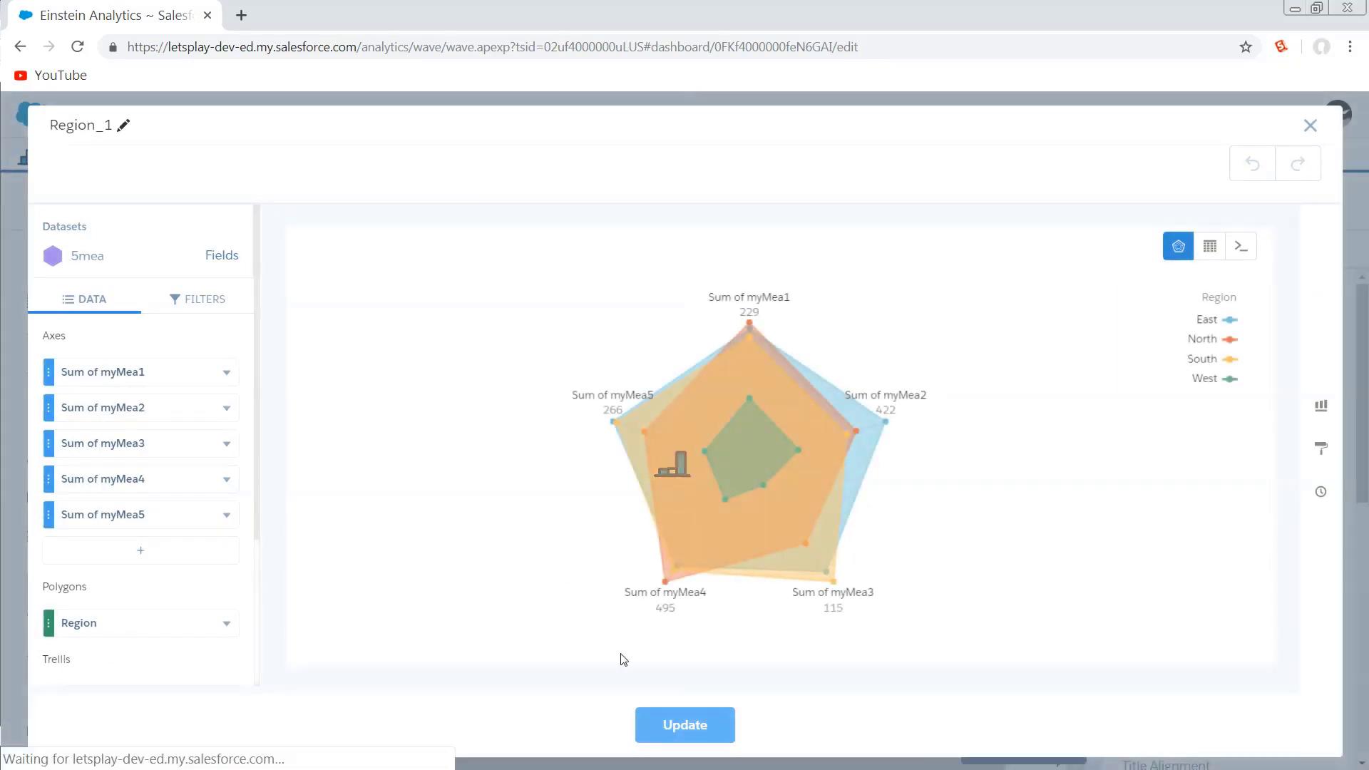
left_click(1241, 247)
left_click_drag(586, 390, 352, 373)
key("BackSpace")
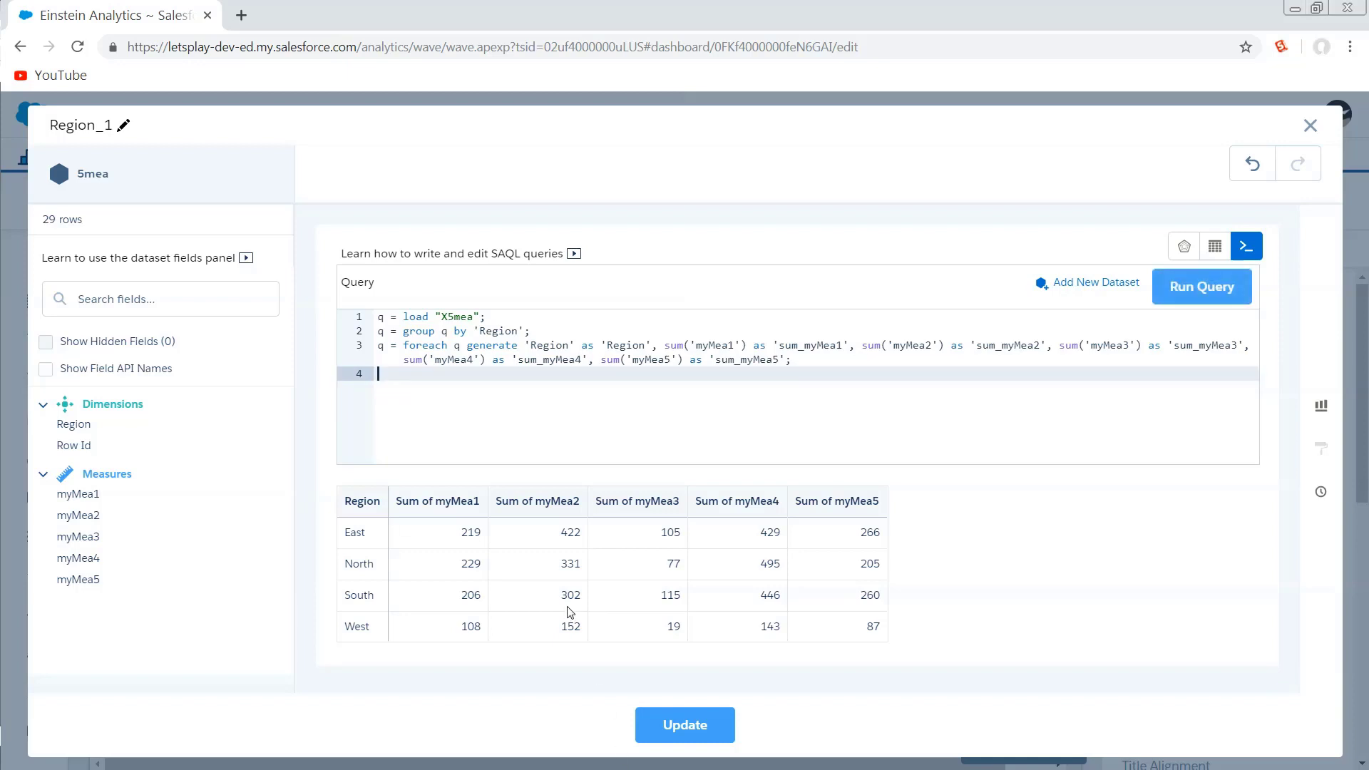
Add blank lines after the foreach statement and paste the q0 group-by-all and q1–q5 max('sum_myMea…') statements.
key("Return")
key("Return")
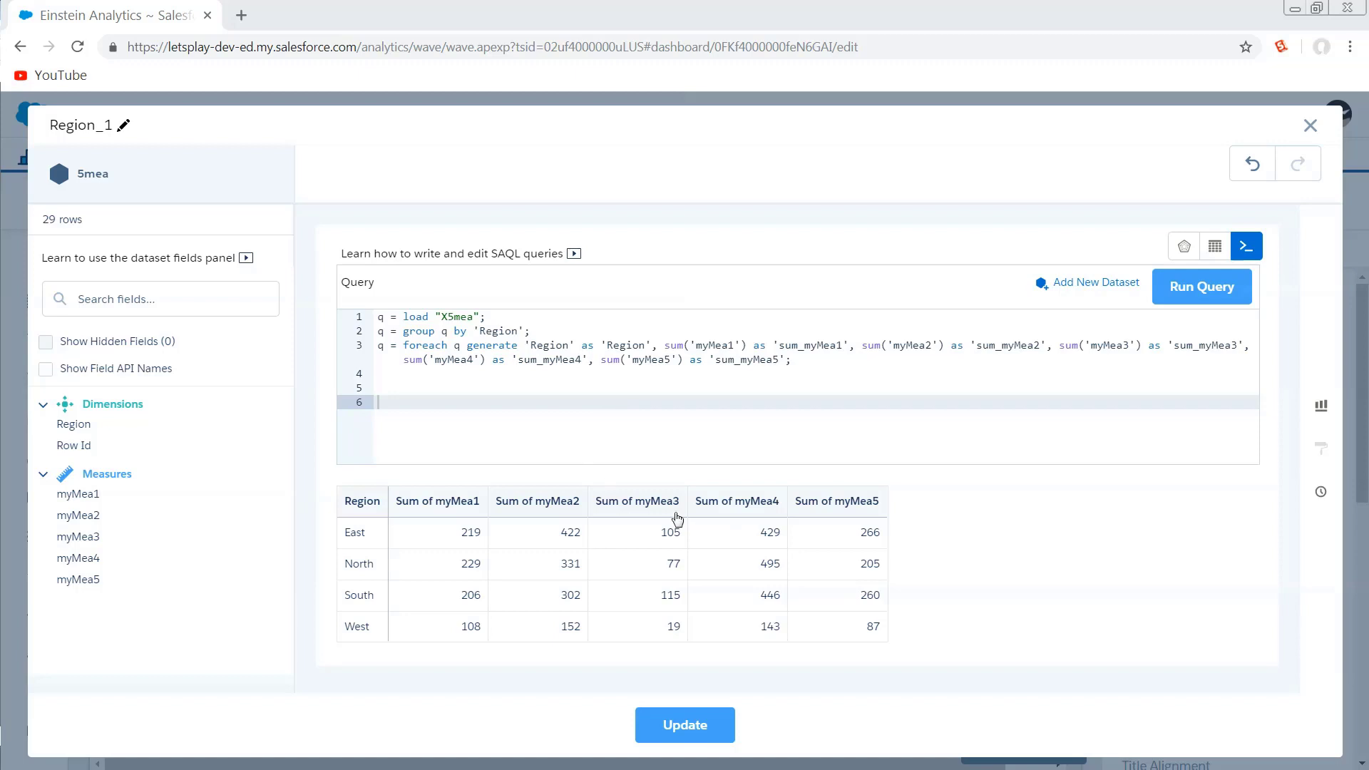
type("q0 = group q by all; q1 = foreach q0 generate max('sum_myMea1') as 'maxVal'; q2 = foreach q0 generate max('sum_myMea2') as 'maxVal'; q3 = foreach q0 generate max('sum_myMea3') as 'maxVal'; q4 = foreach q0 generate max('sum_myMea4') as 'maxVal'; q5 = foreach q0 generate max('sum_myMea5') as 'maxVal';")
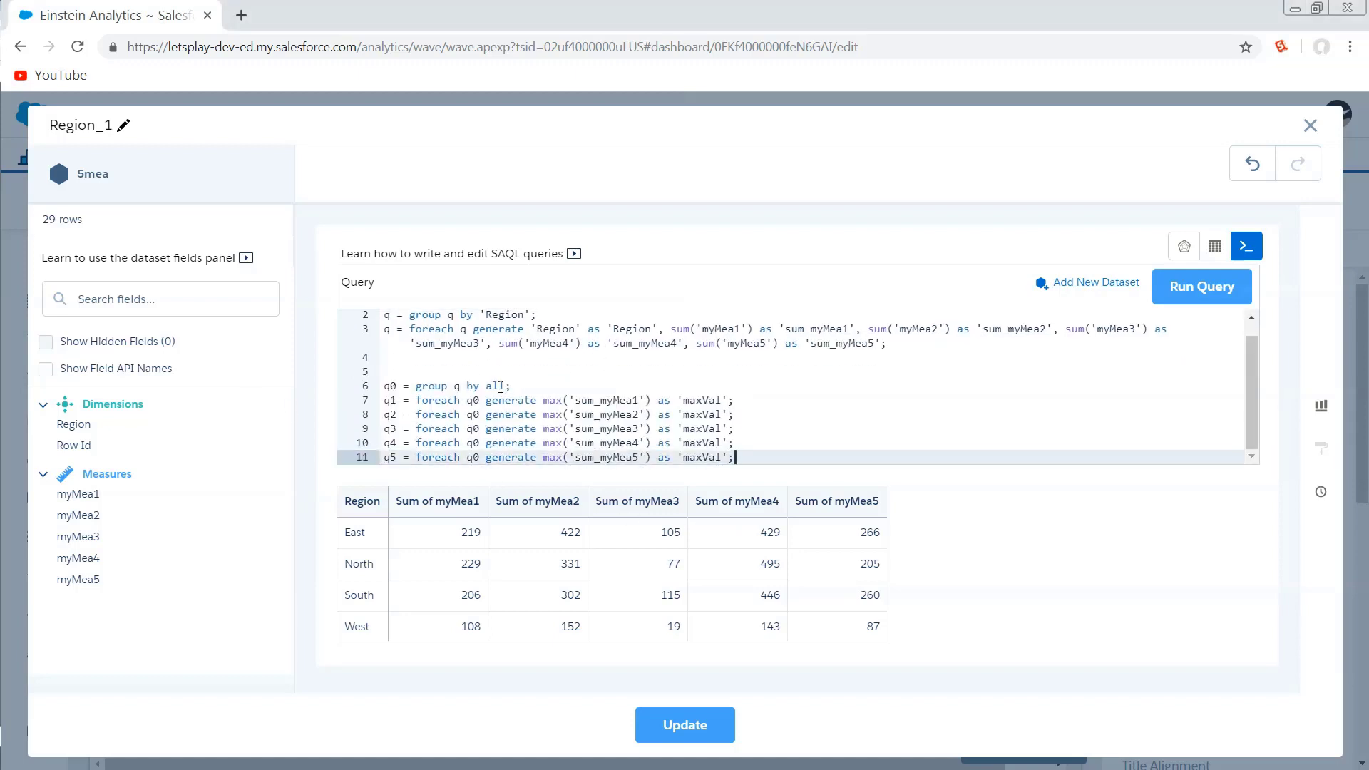
Review the pasted group and max statements line by line and run the query.
left_click(511, 386)
key("shift+Home")
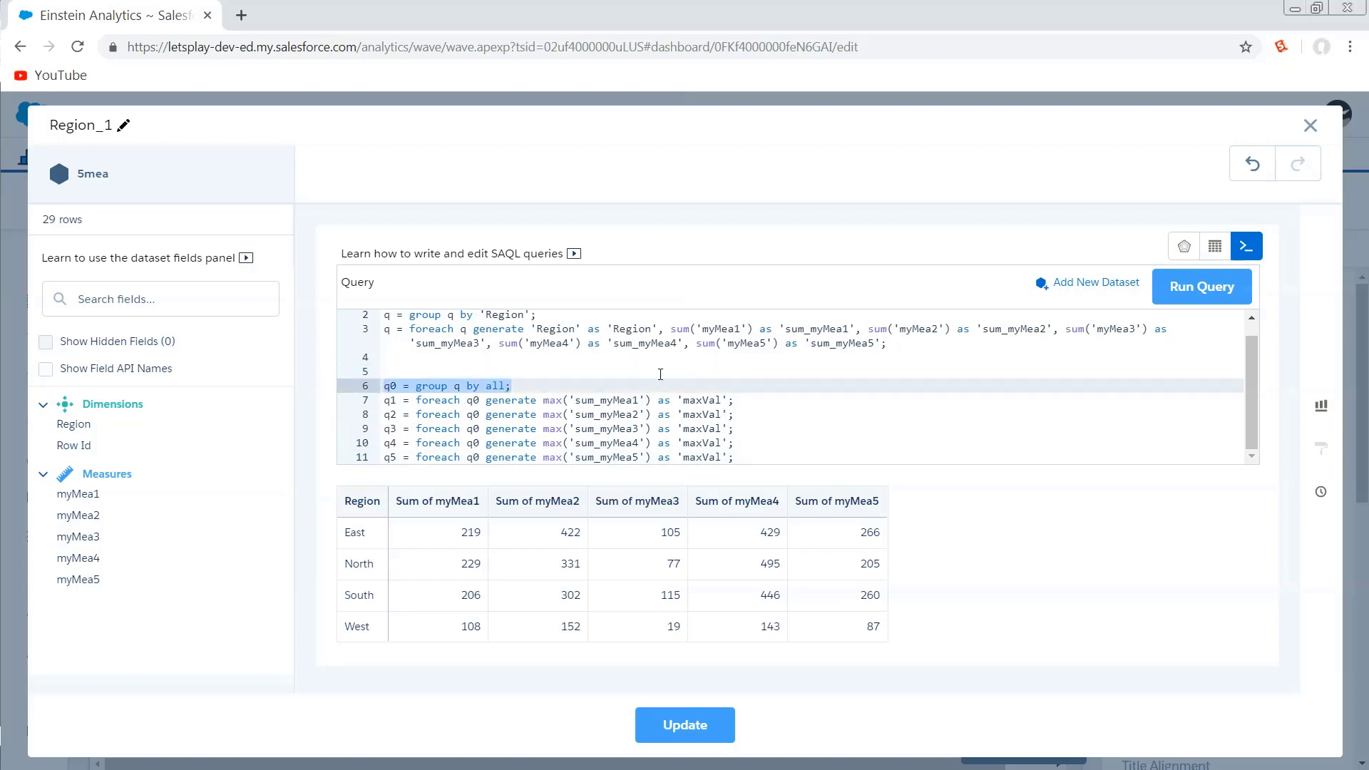
scroll(540, 396, "up", 1)
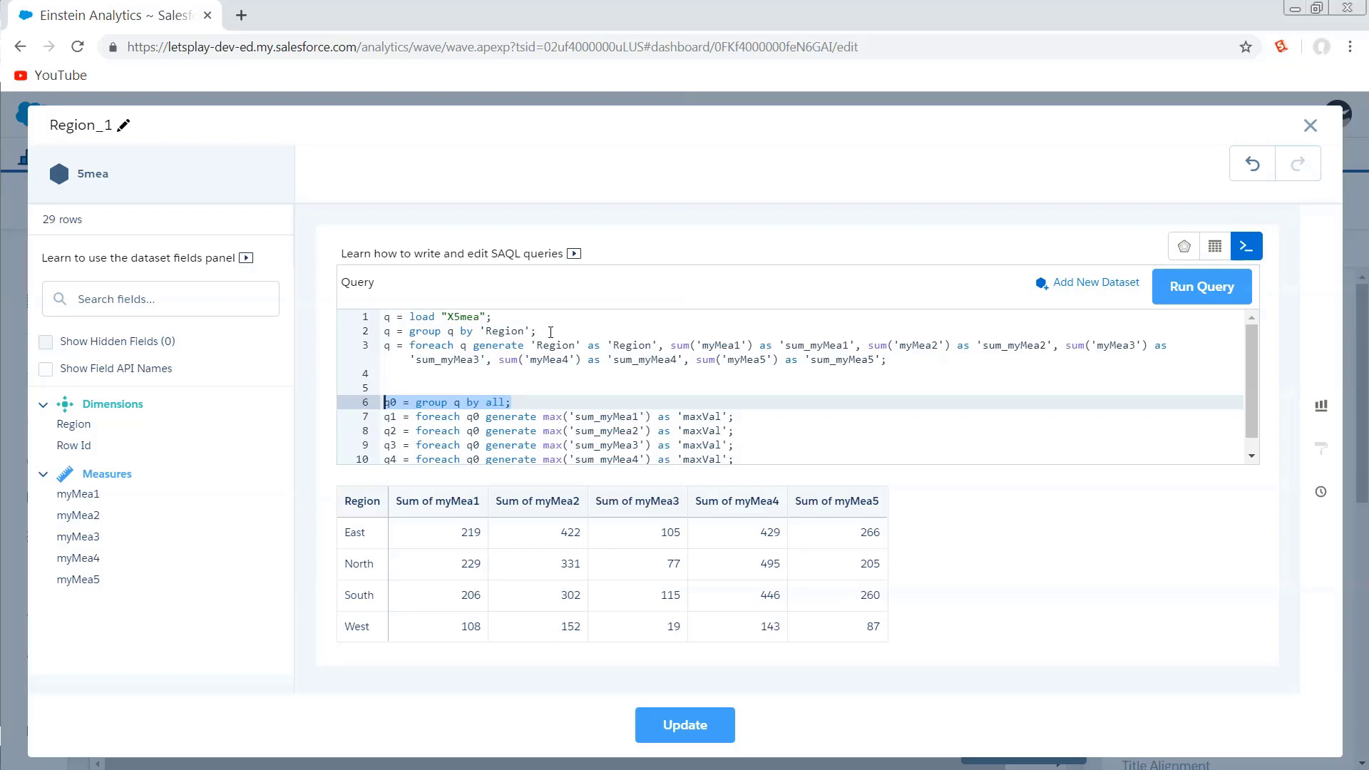
scroll(551, 333, "down", 1)
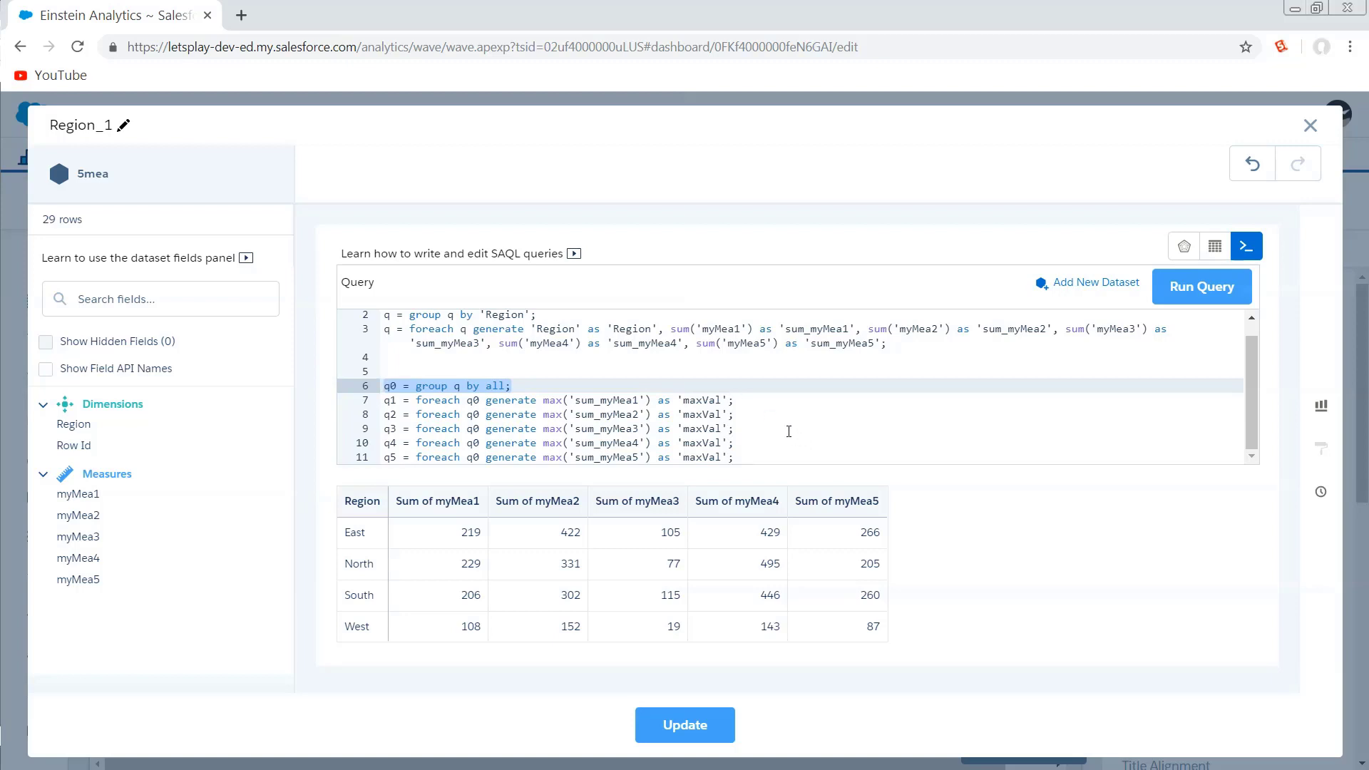
left_click(589, 371)
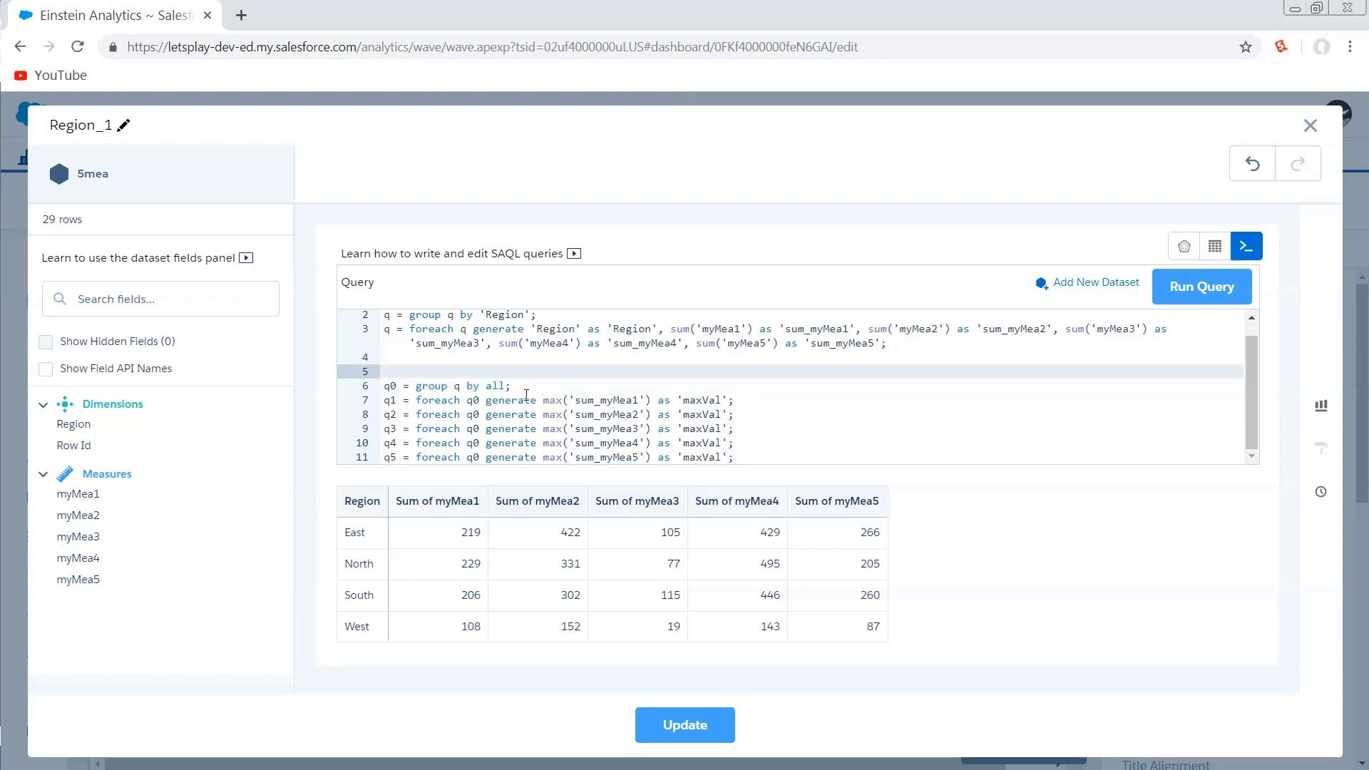
left_click(392, 400)
left_click(483, 403)
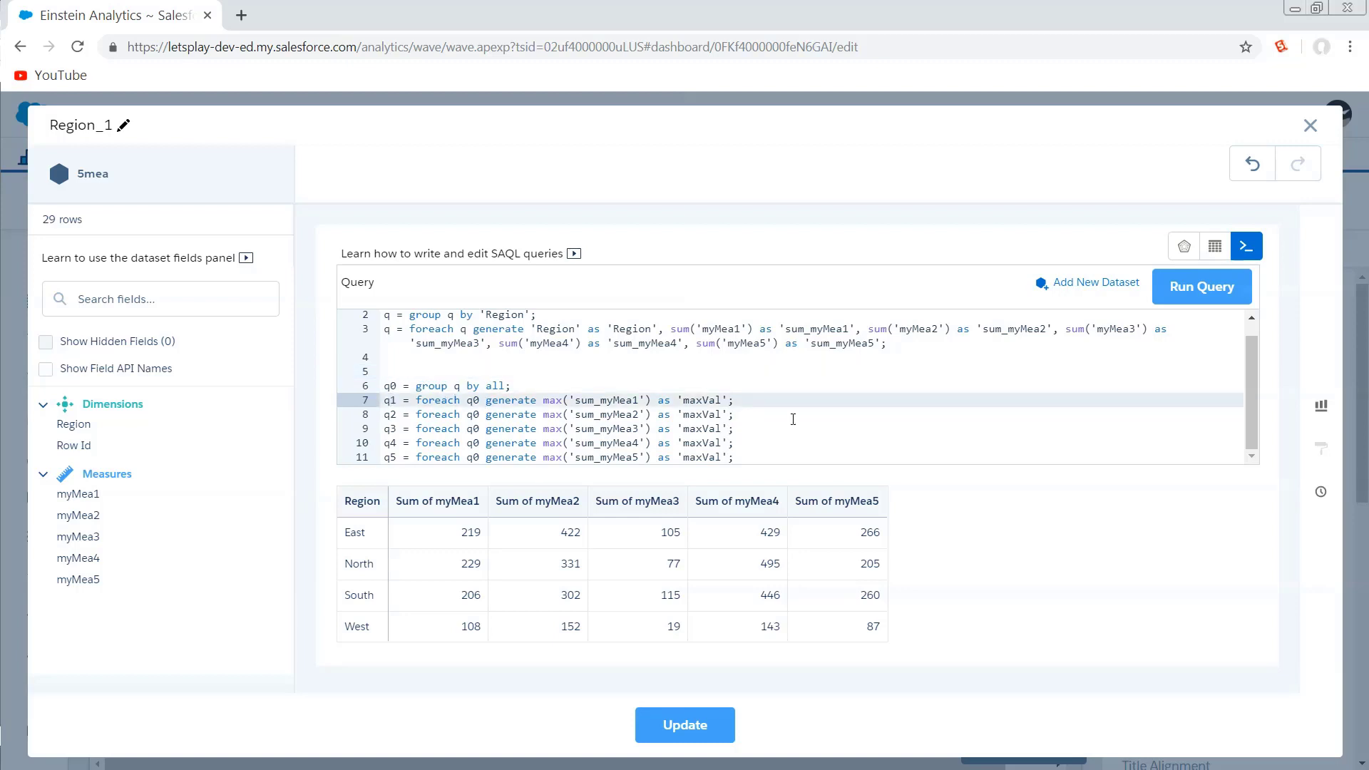
double_click(553, 400)
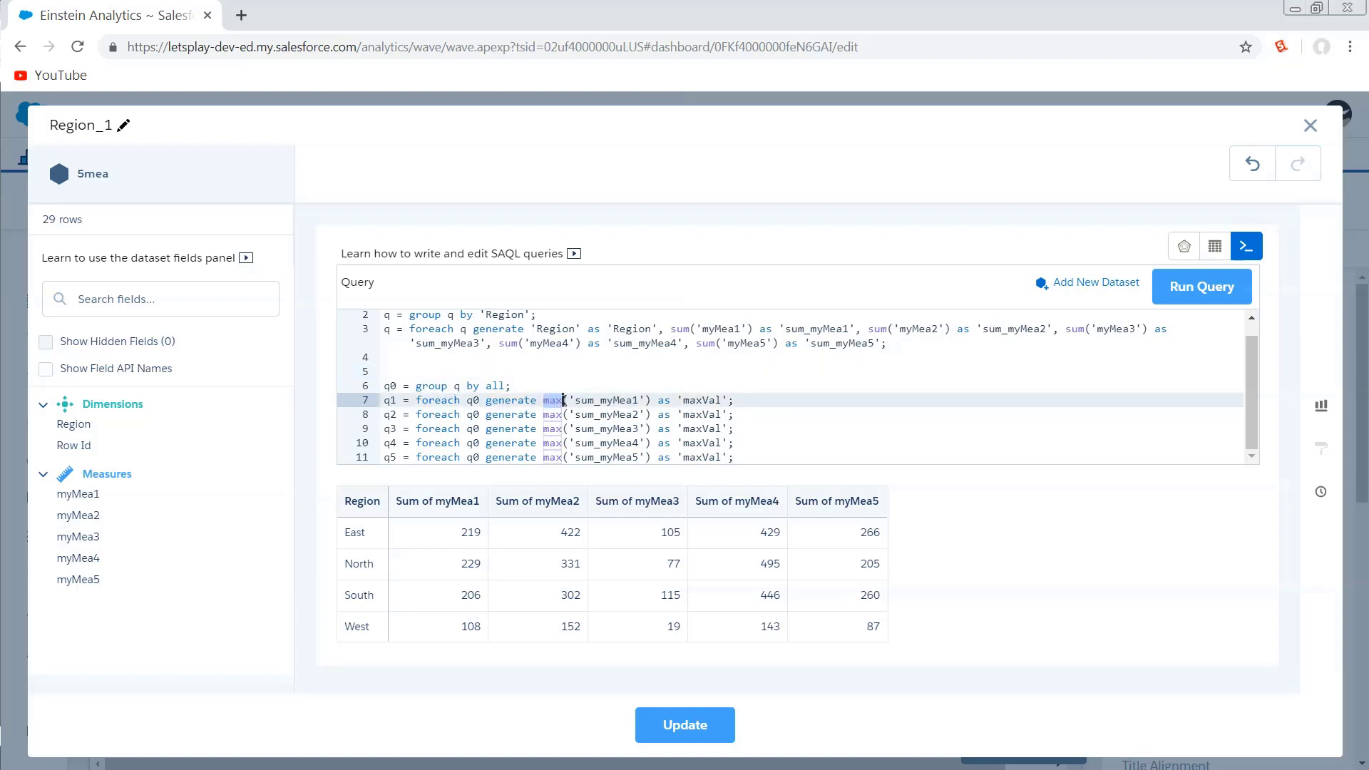
left_click(831, 416)
left_click_drag(1210, 290, 906, 395)
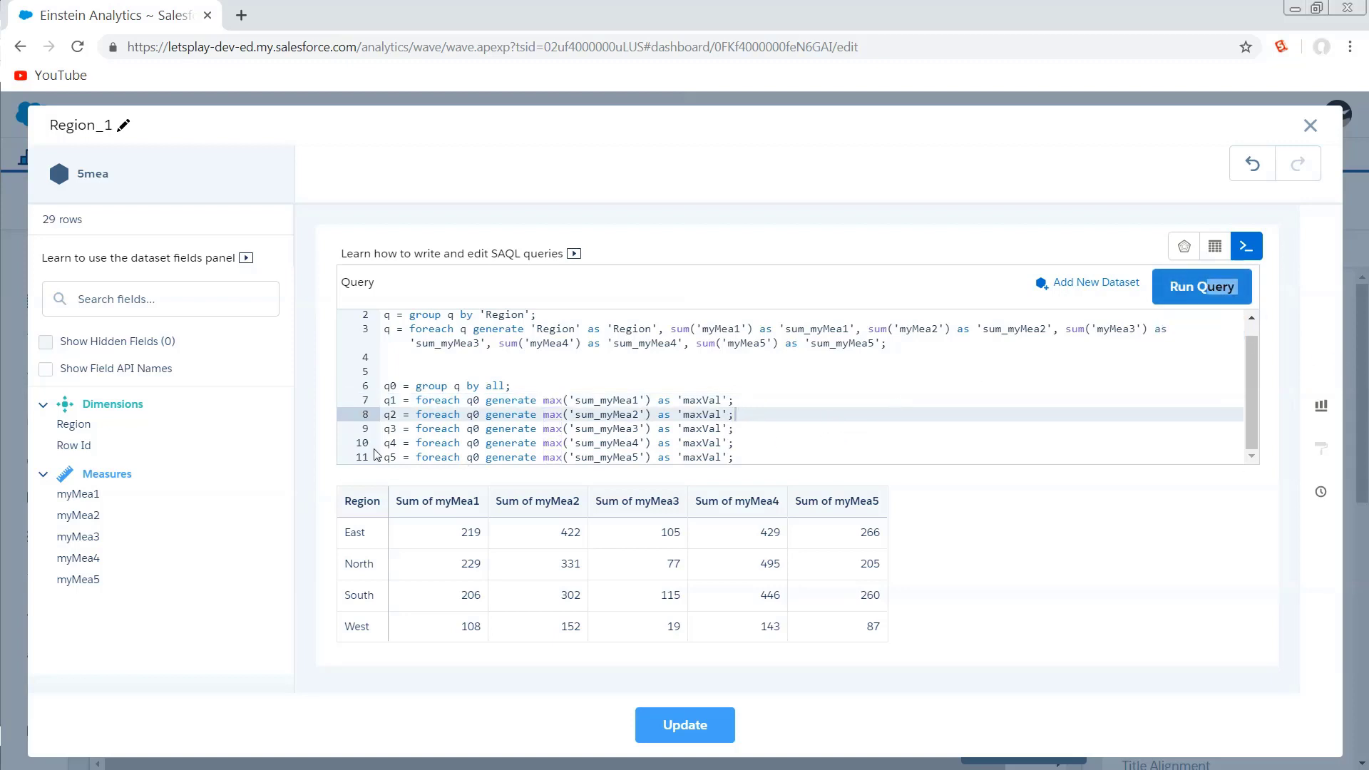
left_click_drag(383, 457, 773, 458)
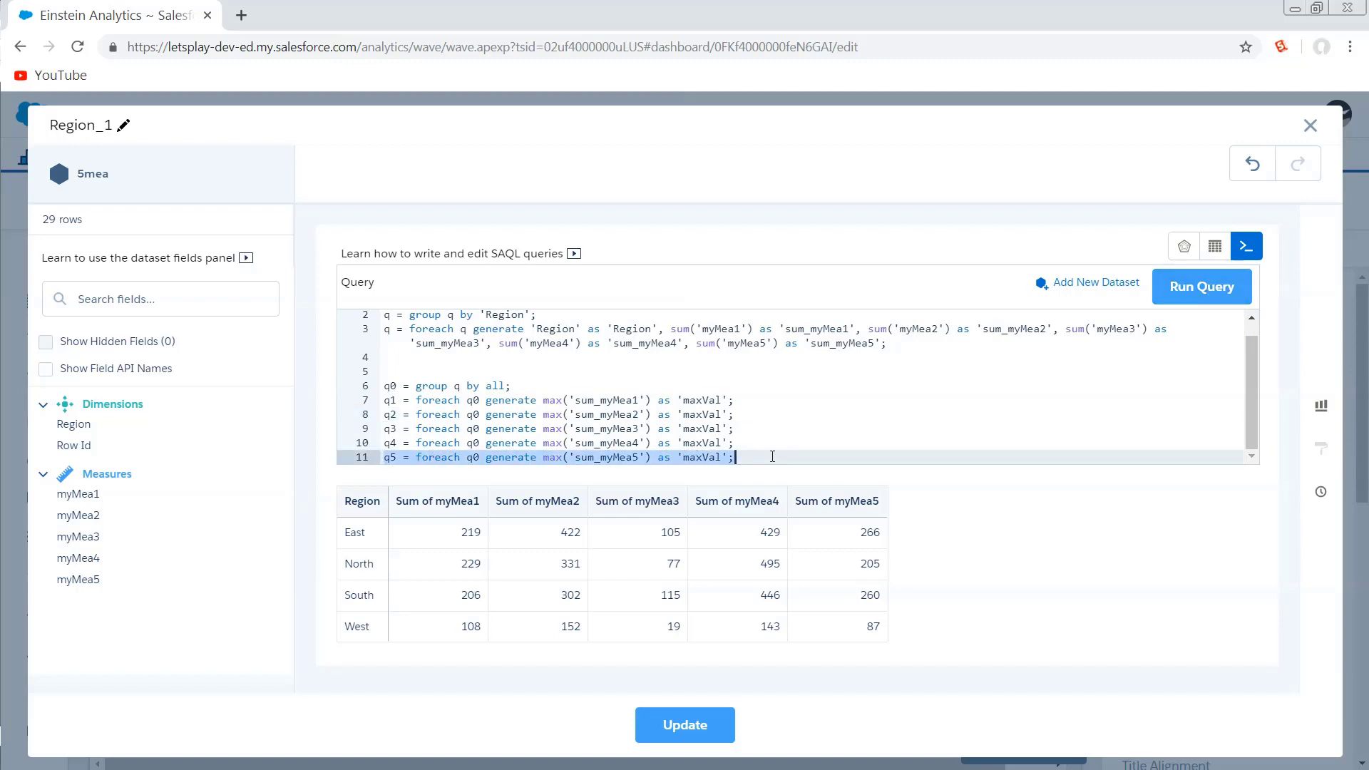
left_click(837, 458)
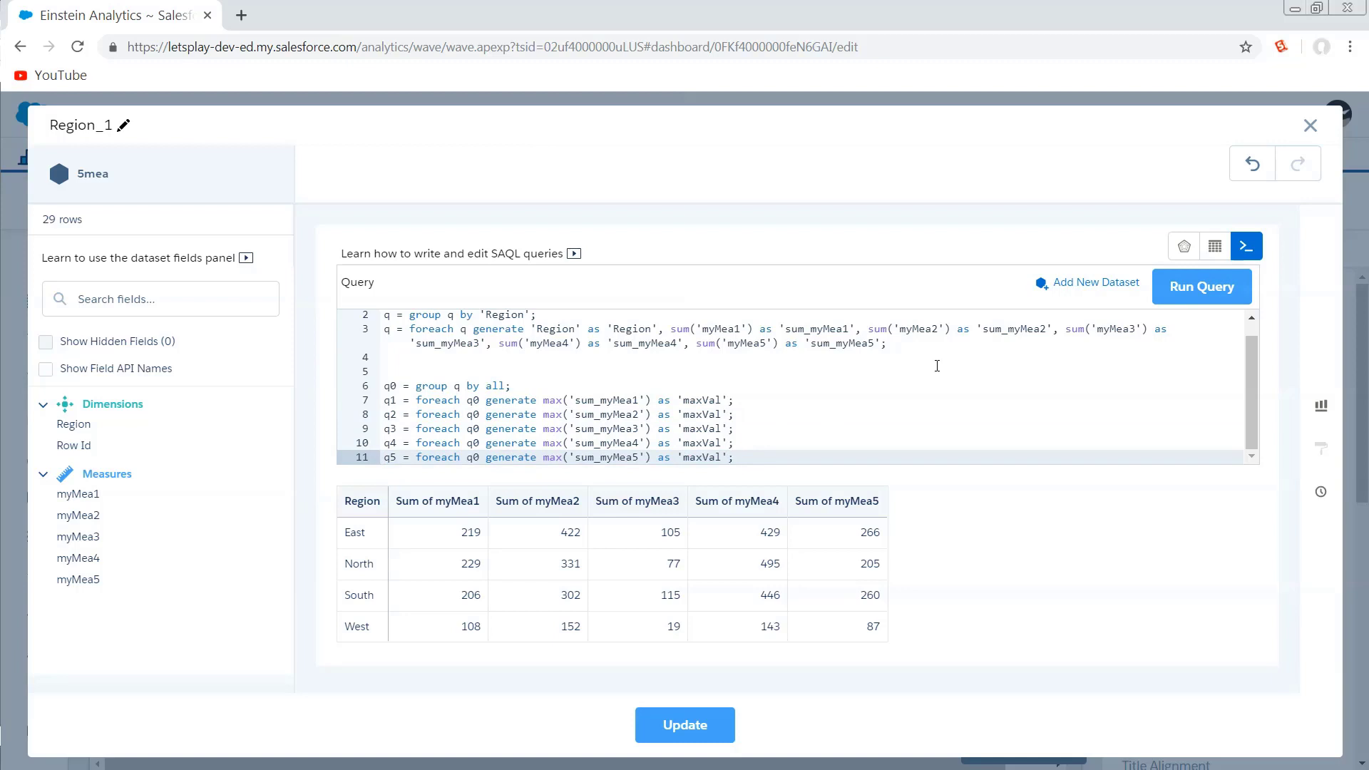
left_click_drag(734, 460, 385, 462)
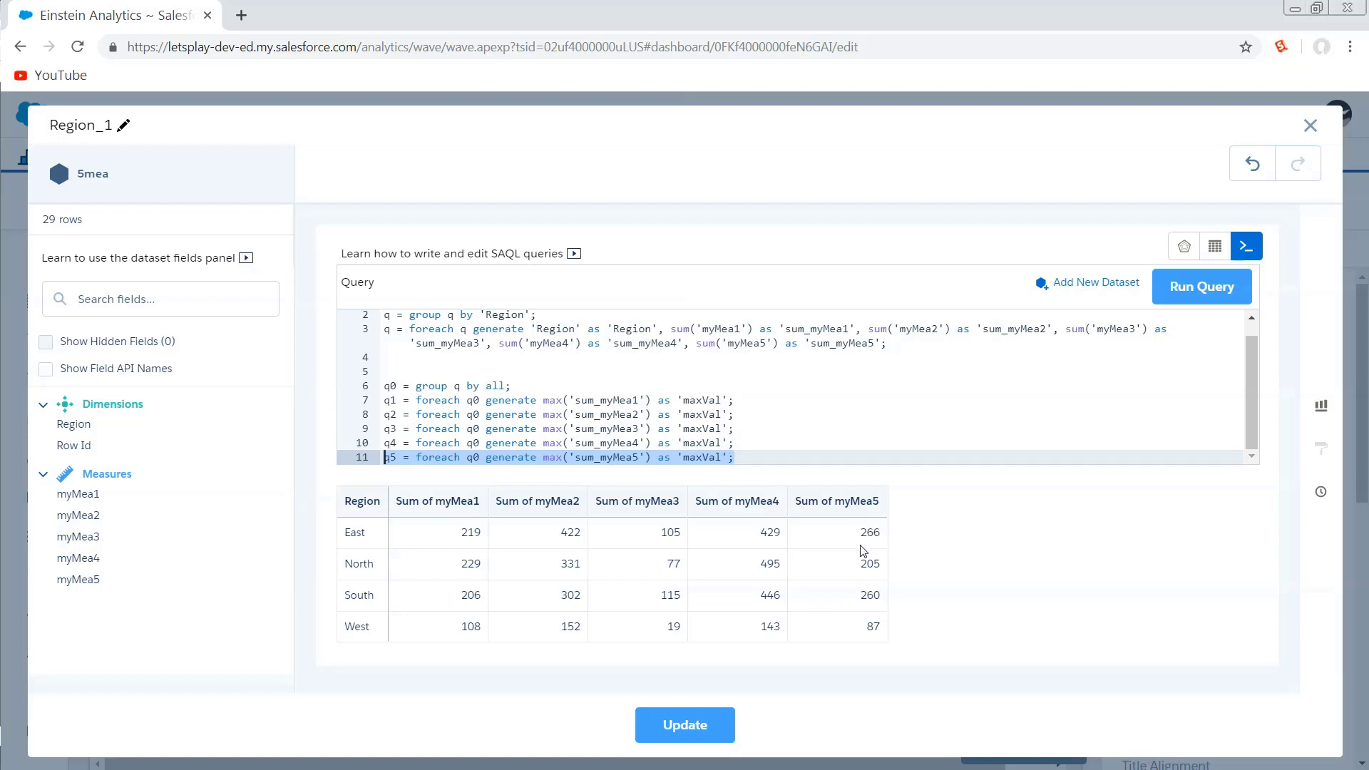
left_click(1208, 294)
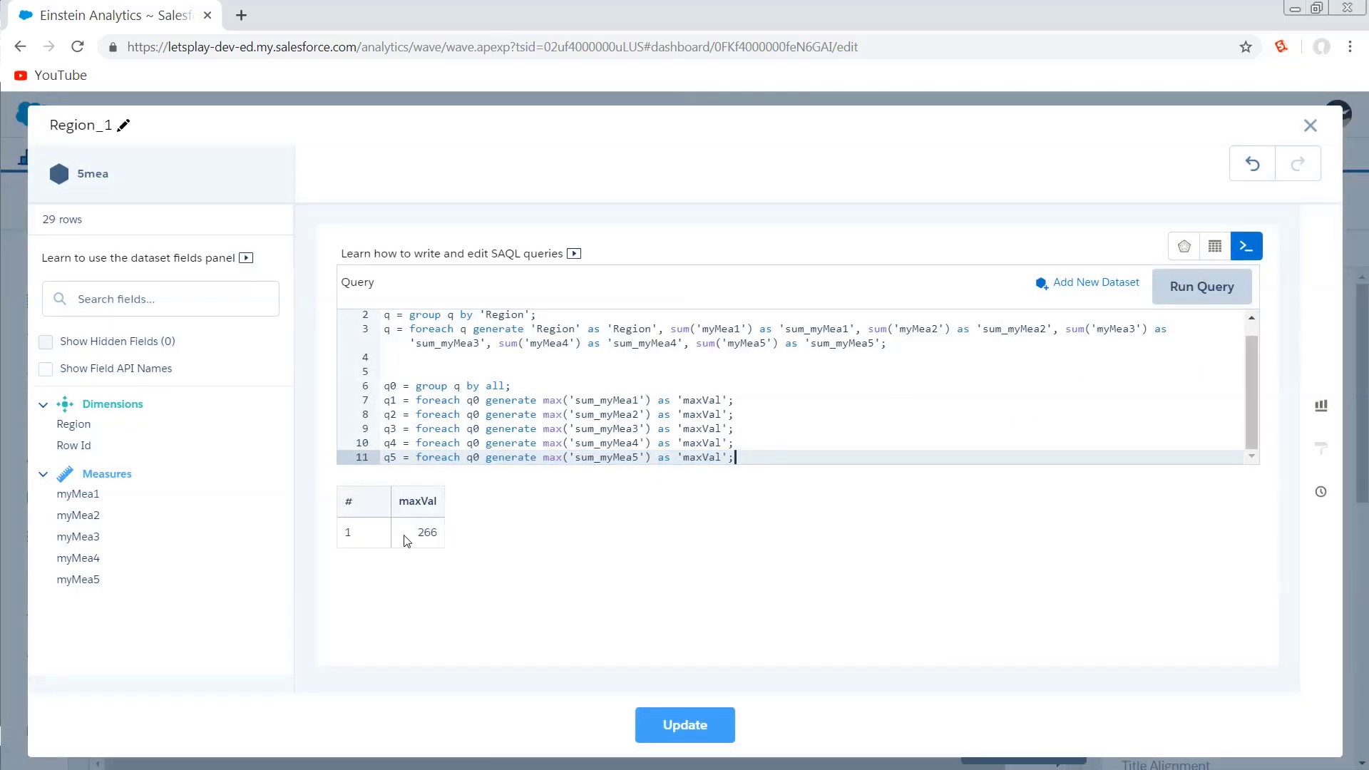
left_click(403, 536)
Append the statement qz = union q1,q2,q3,q4,q5; and run the query to view all maxVal rows.
left_click(758, 462)
key("Return")
key("Return")
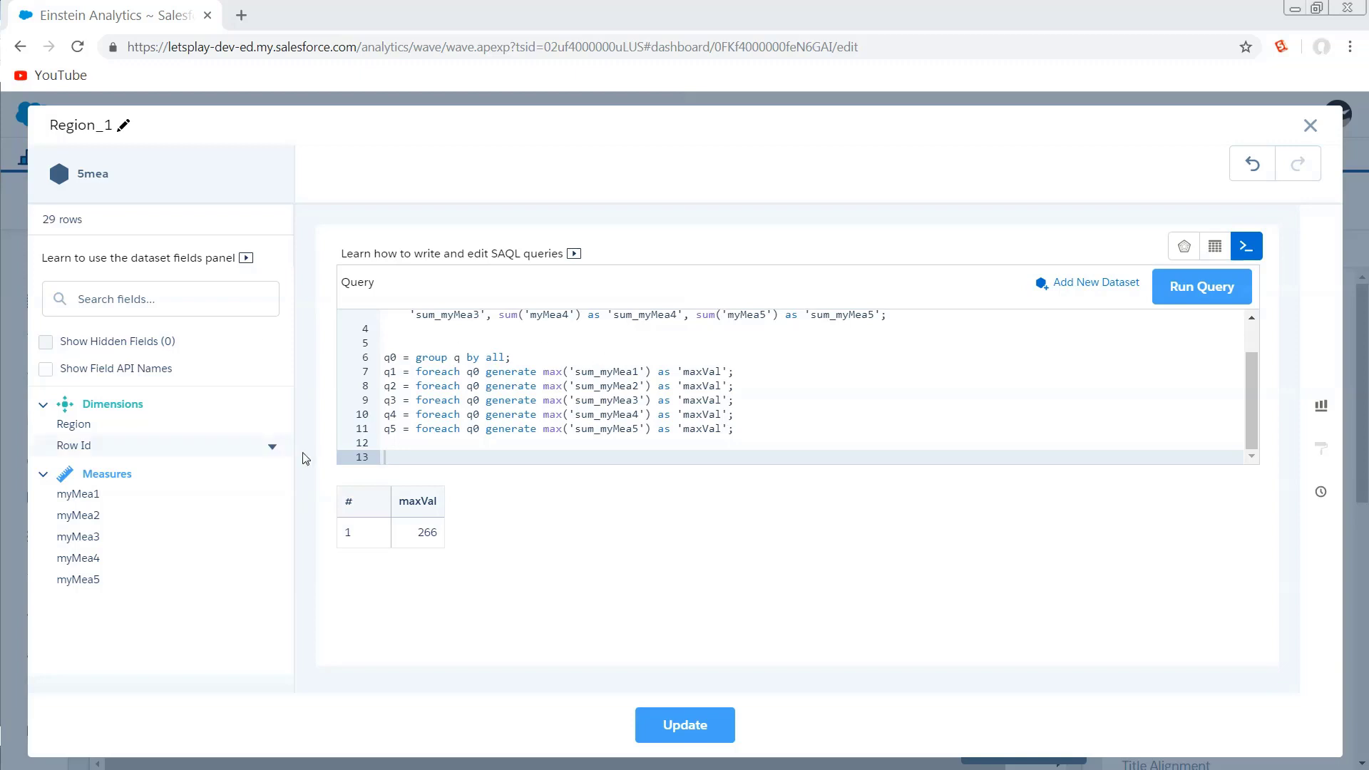
type("qz = union q1,q2,q3,q4,q5;")
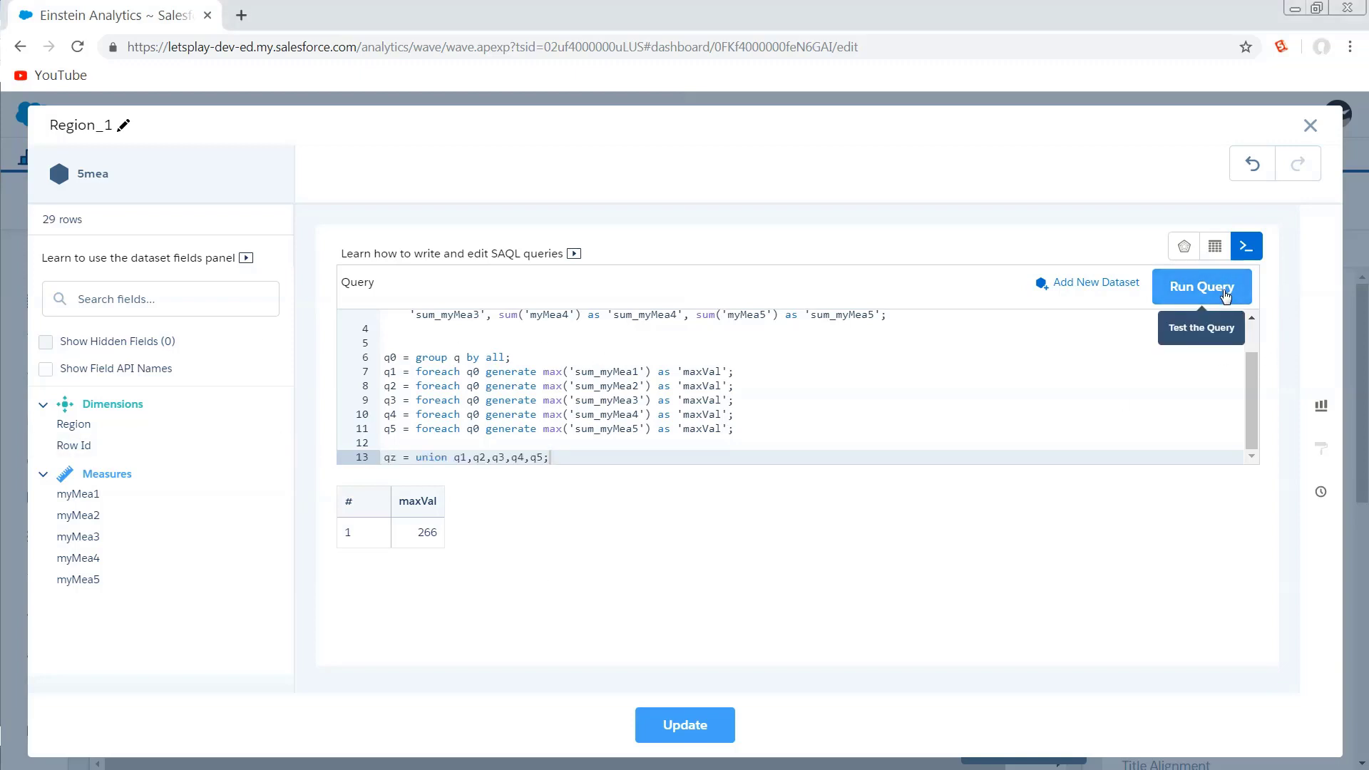
left_click_drag(1226, 296, 981, 463)
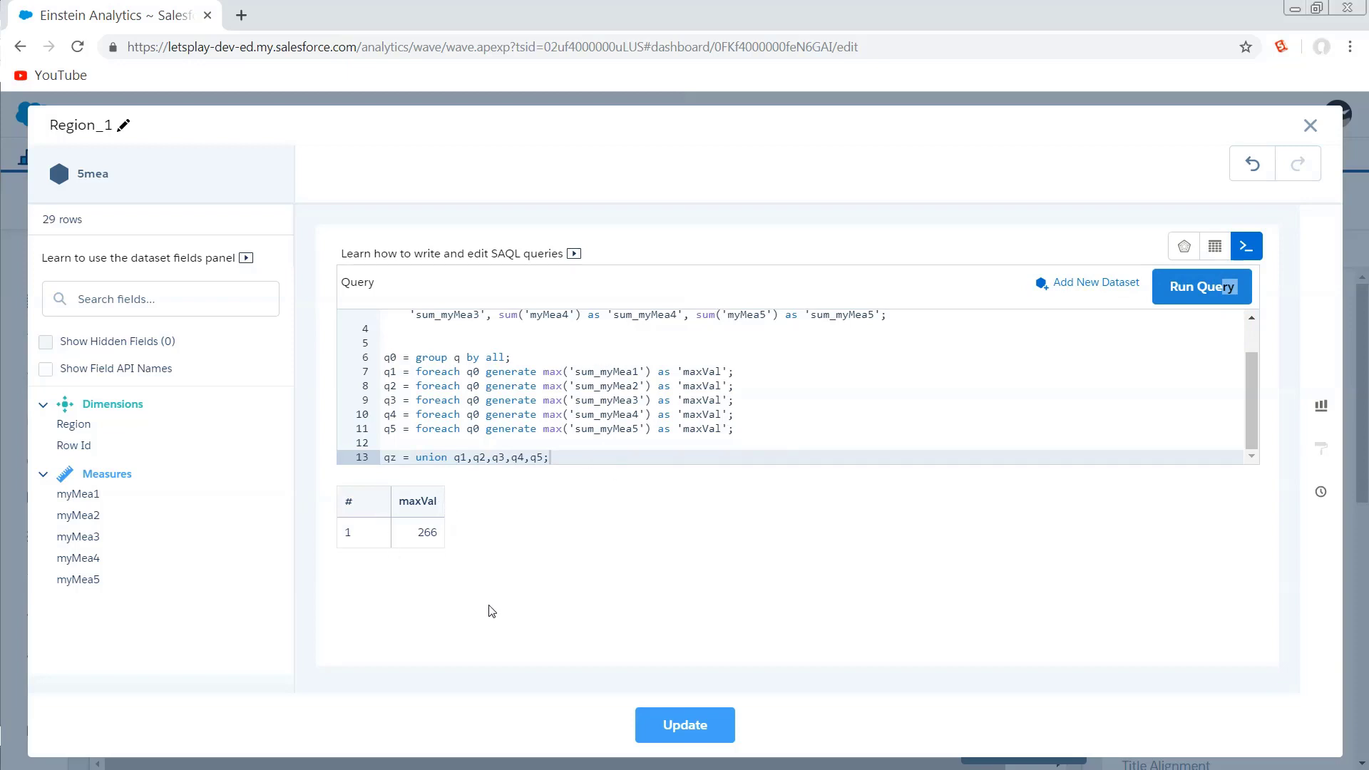
left_click(1192, 290)
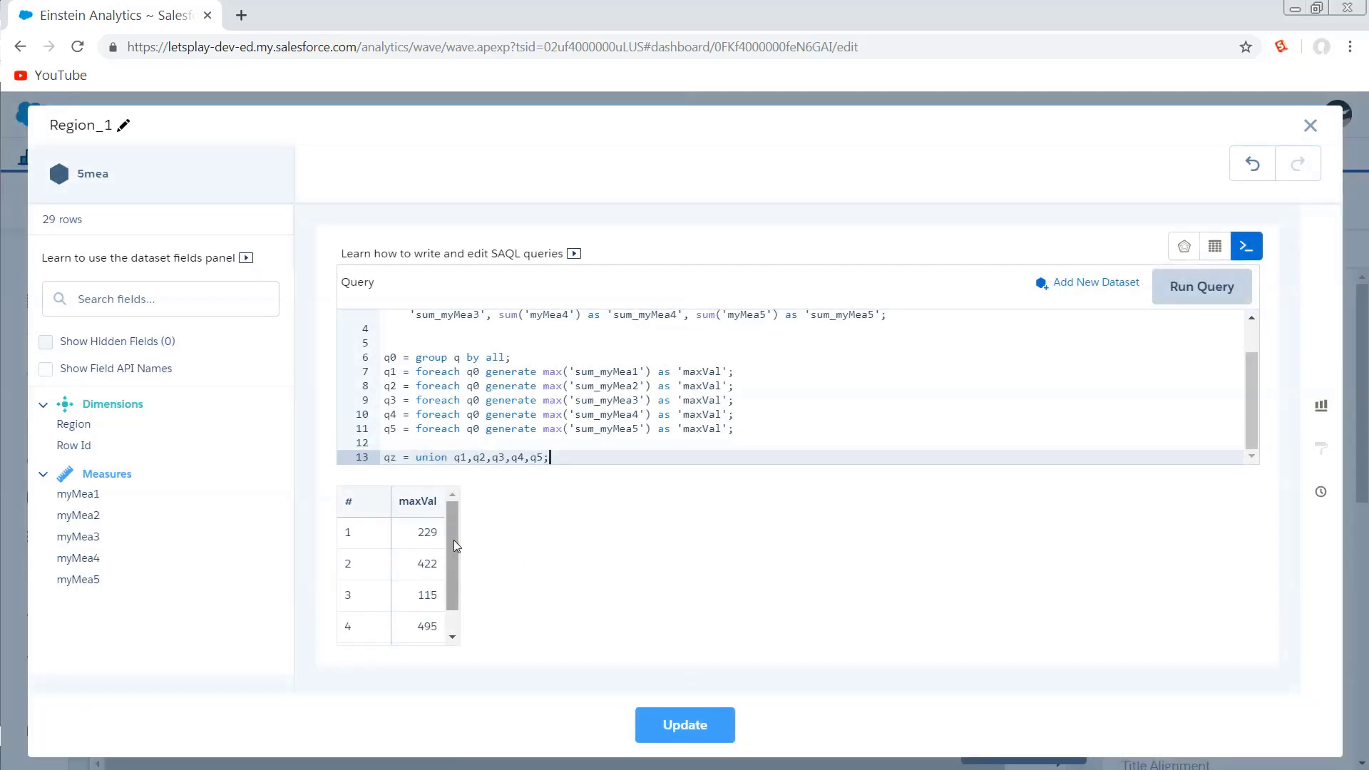
left_click_drag(453, 532, 453, 555)
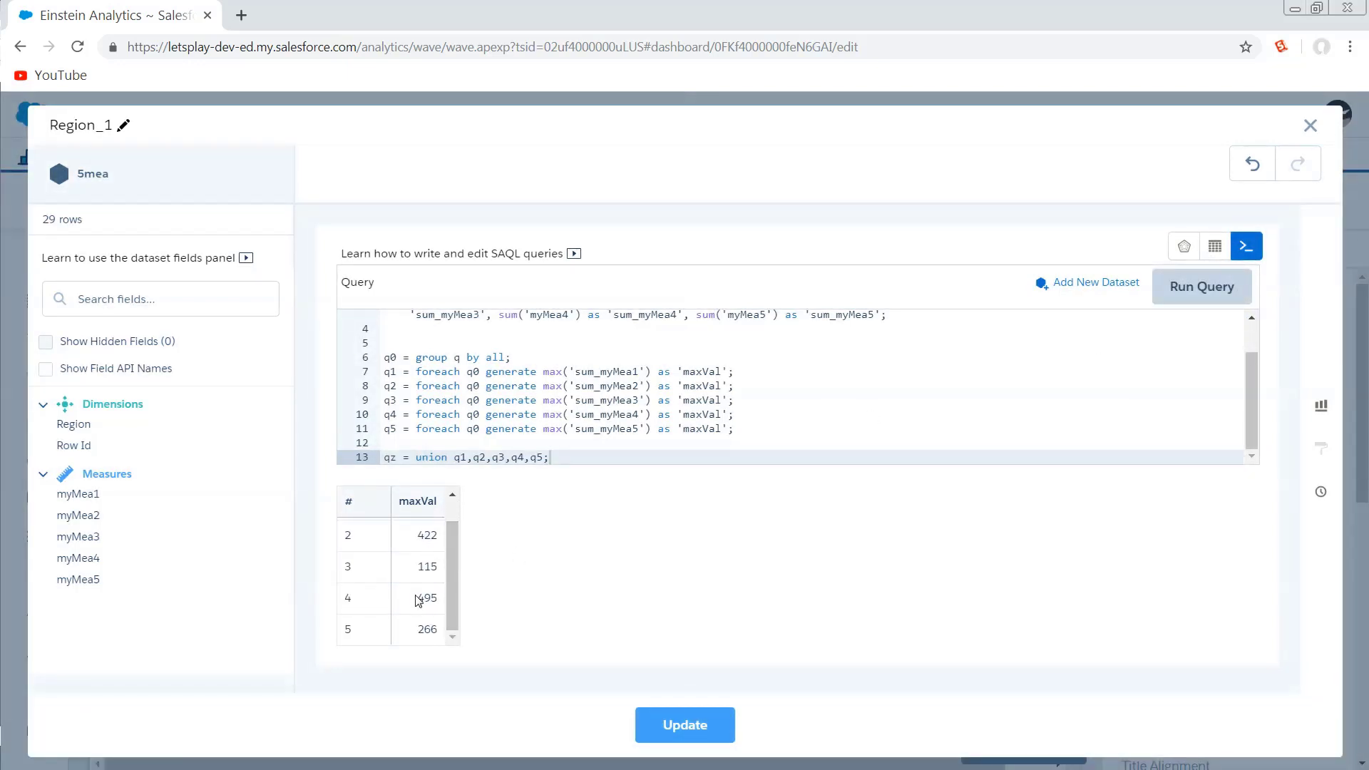
Add blank lines after the union and paste the qz group-by-all and foreach statement generating max(maxVal) as sum_myMea1–5 with "." as 'Region'.
left_click(653, 517)
key("Return")
key("Return")
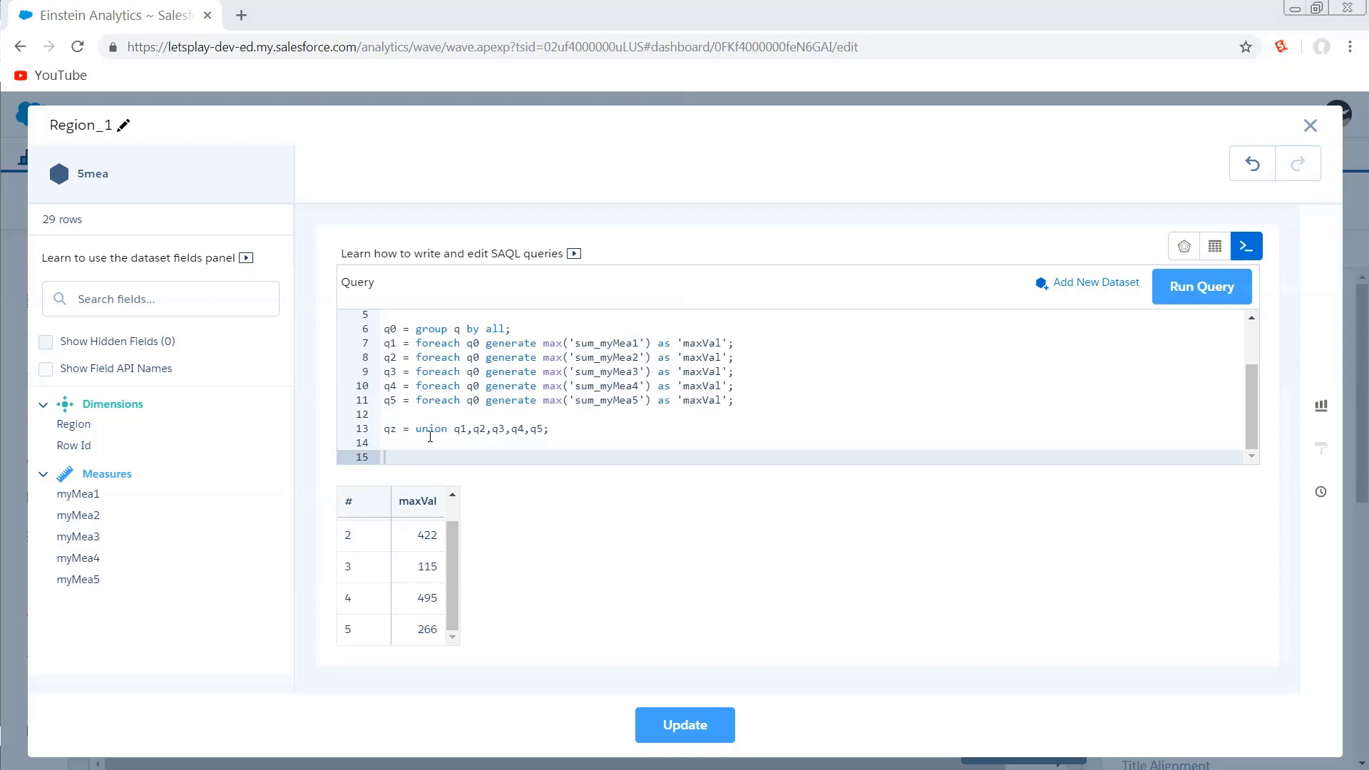
type("qz = group qz by all; qz = foreach qz generate max(maxVal) as sum_myMea1, max(maxVal) as sum_myMea2, max(maxVal) as sum_myMea3, max(maxVal) as sum_myMea4, max(maxVal) as sum_myMea5, \".\" as 'Region';")
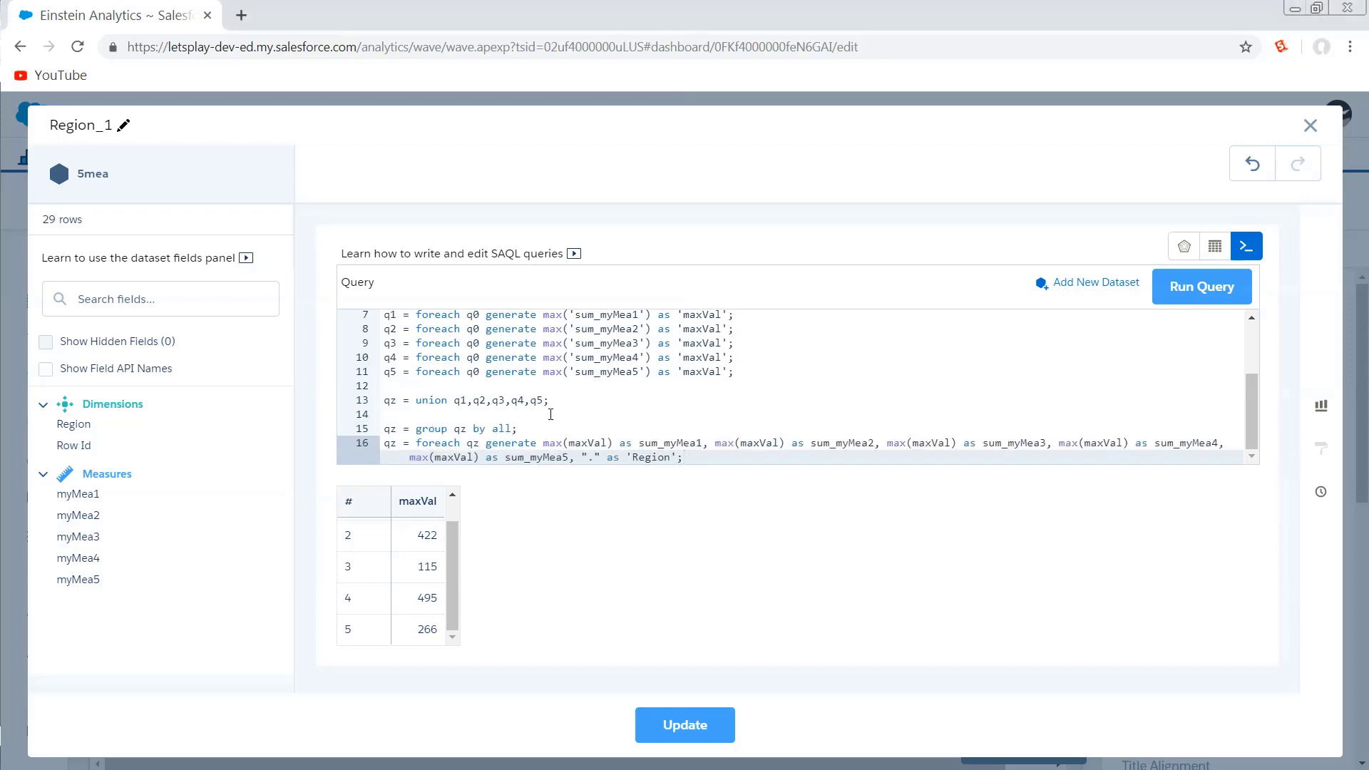
Review the pasted group and foreach statements line by line and run the query.
left_click_drag(551, 431, 338, 432)
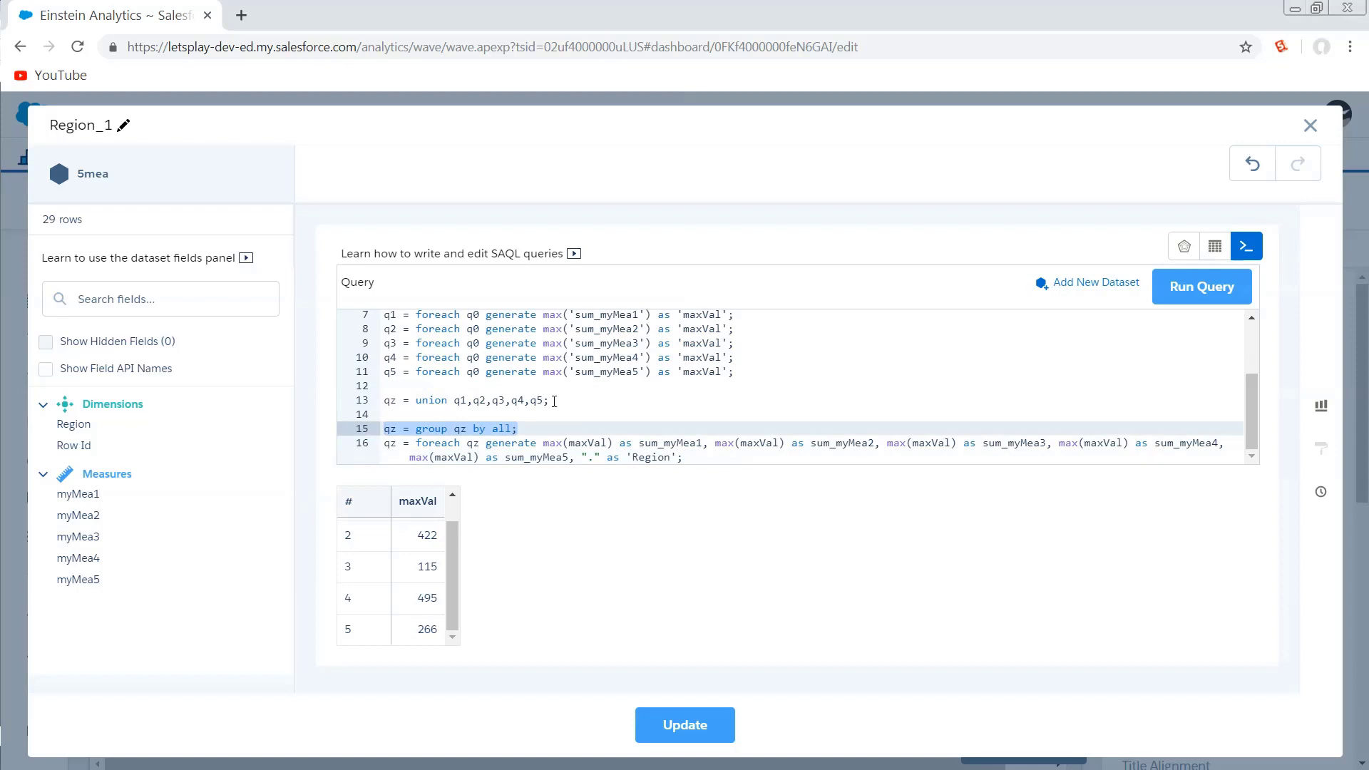
left_click_drag(554, 402, 377, 400)
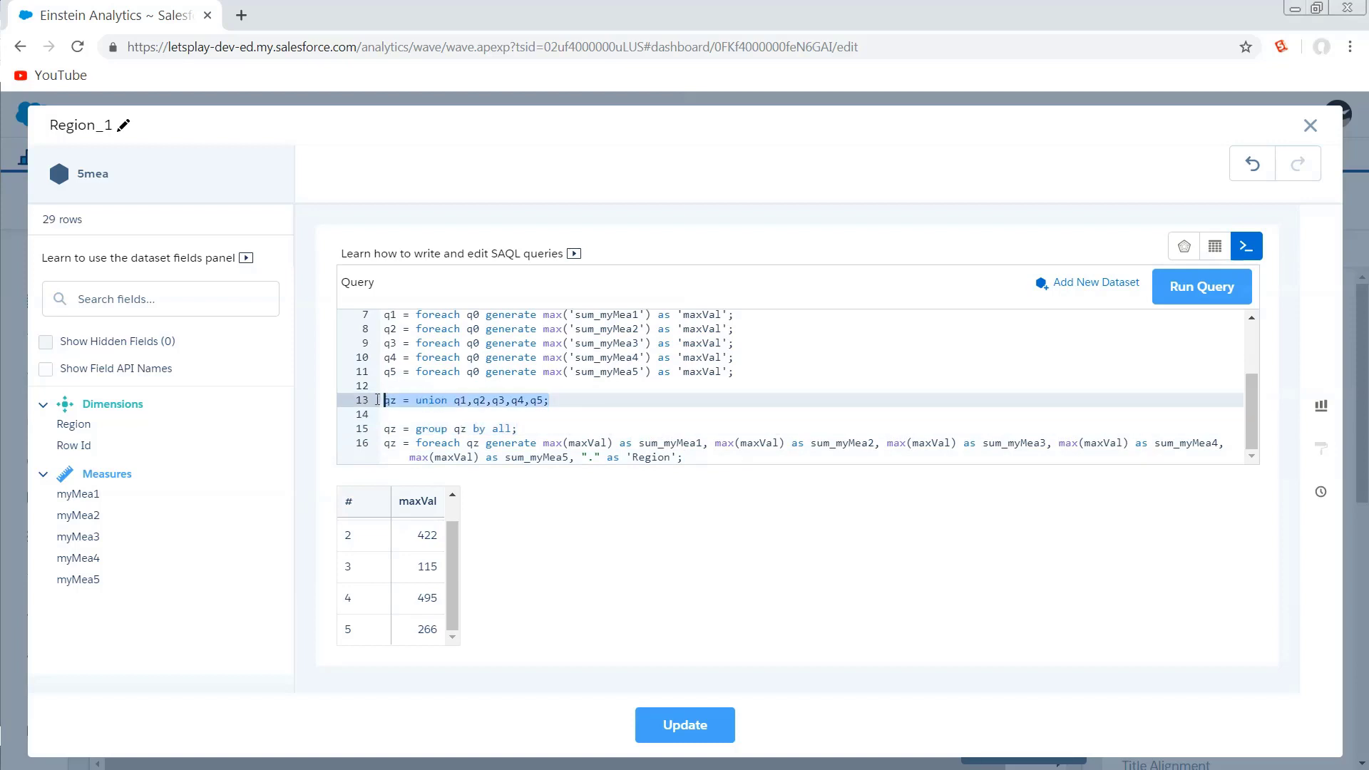
left_click(547, 429)
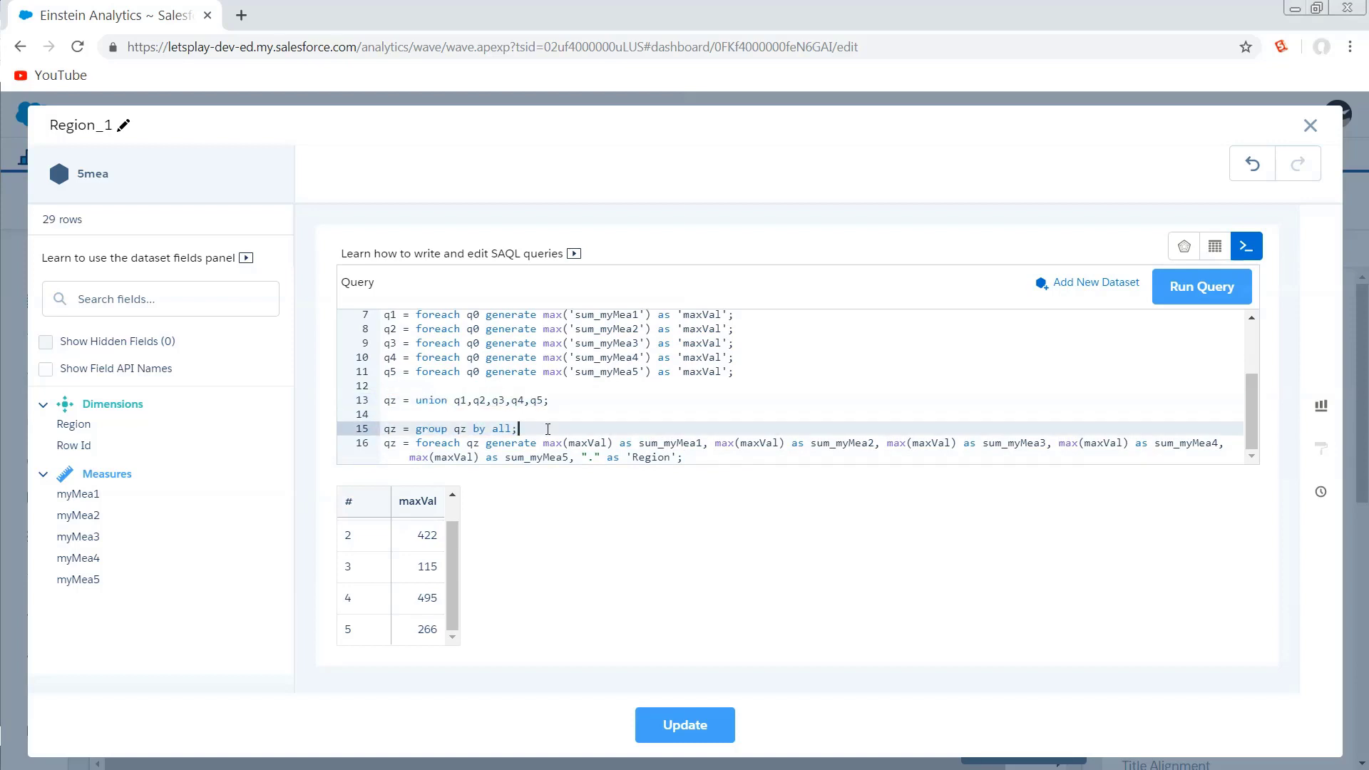
left_click(590, 445)
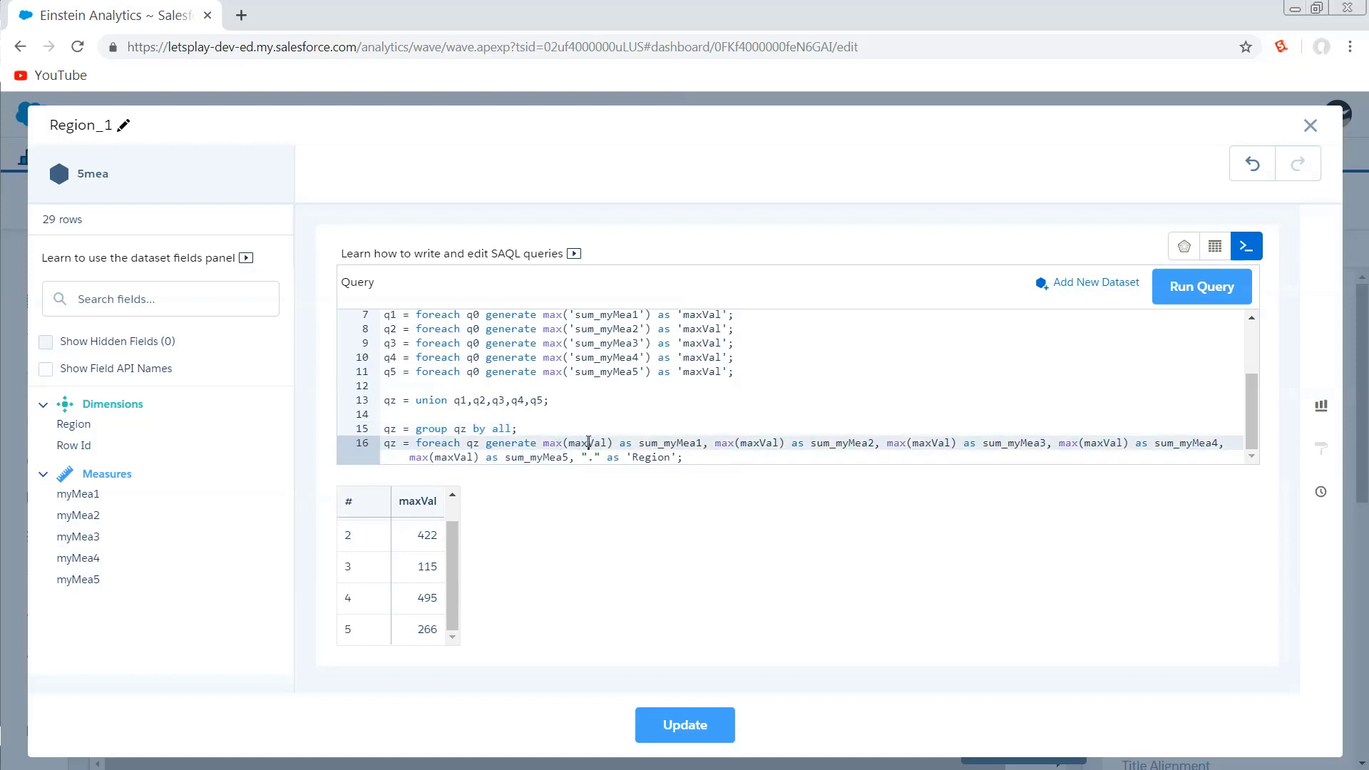
double_click(436, 603)
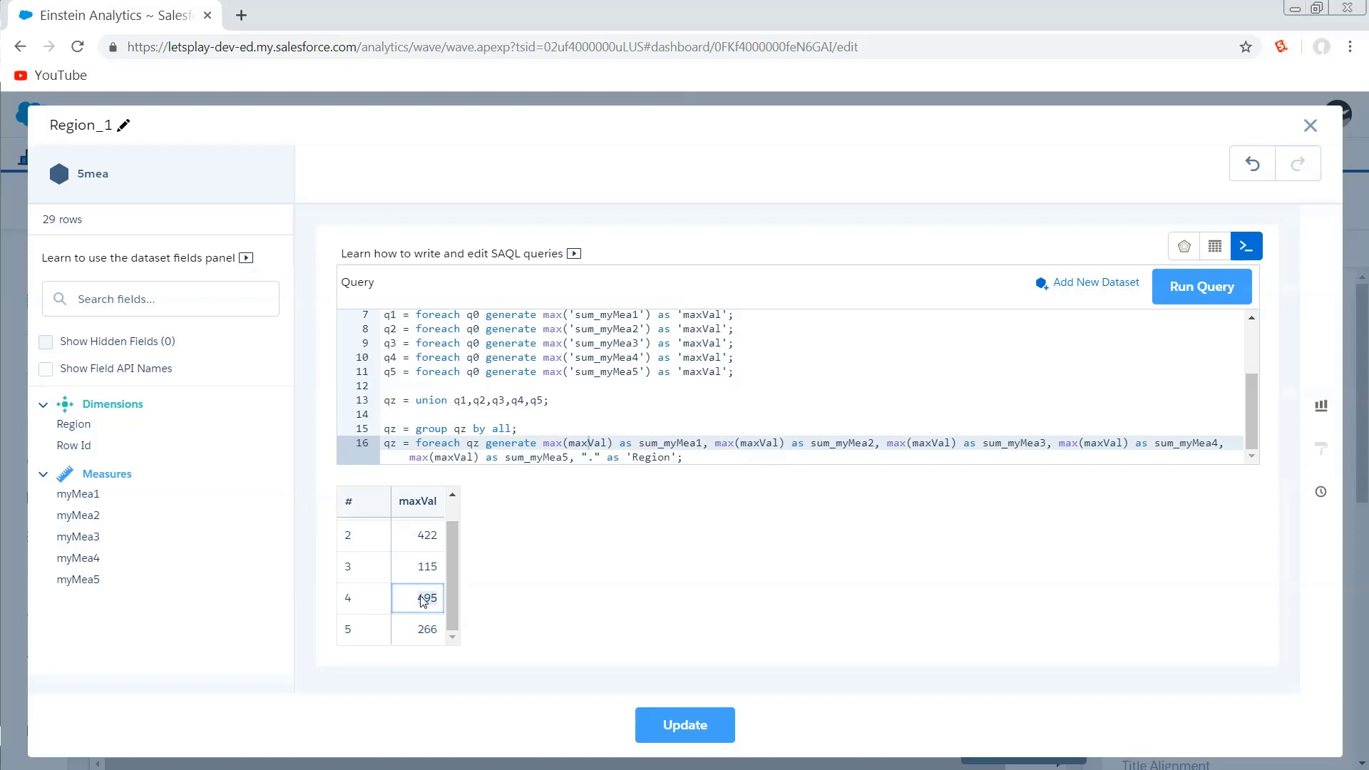
left_click(685, 442)
left_click(589, 457)
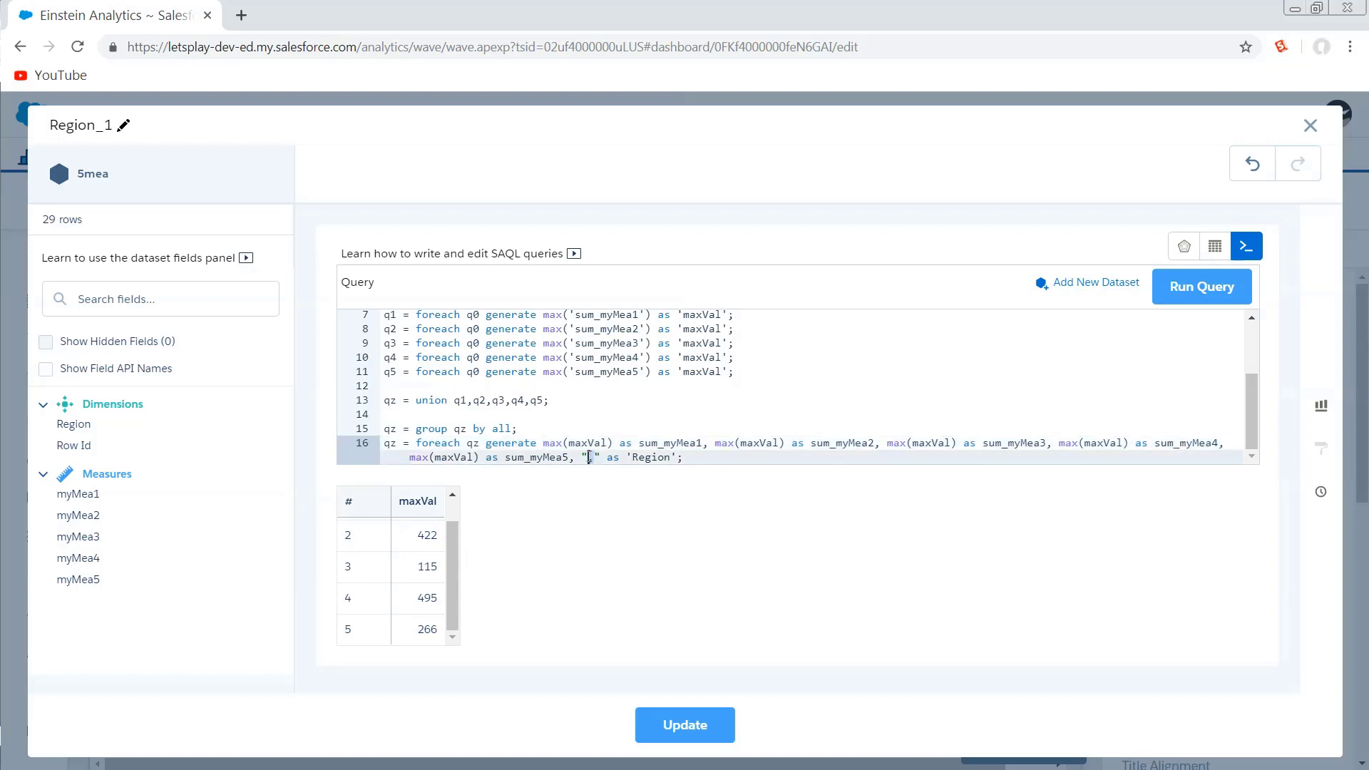
type(".")
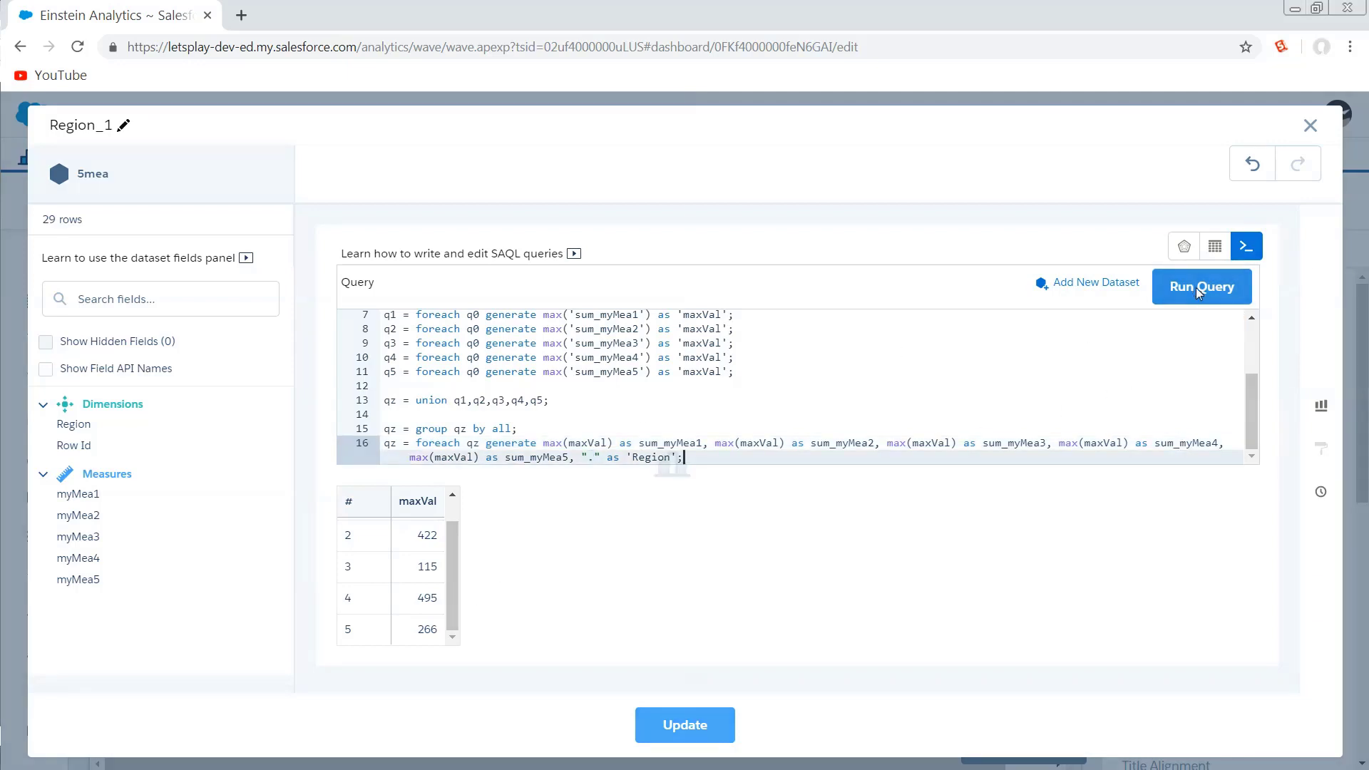
left_click(1195, 288)
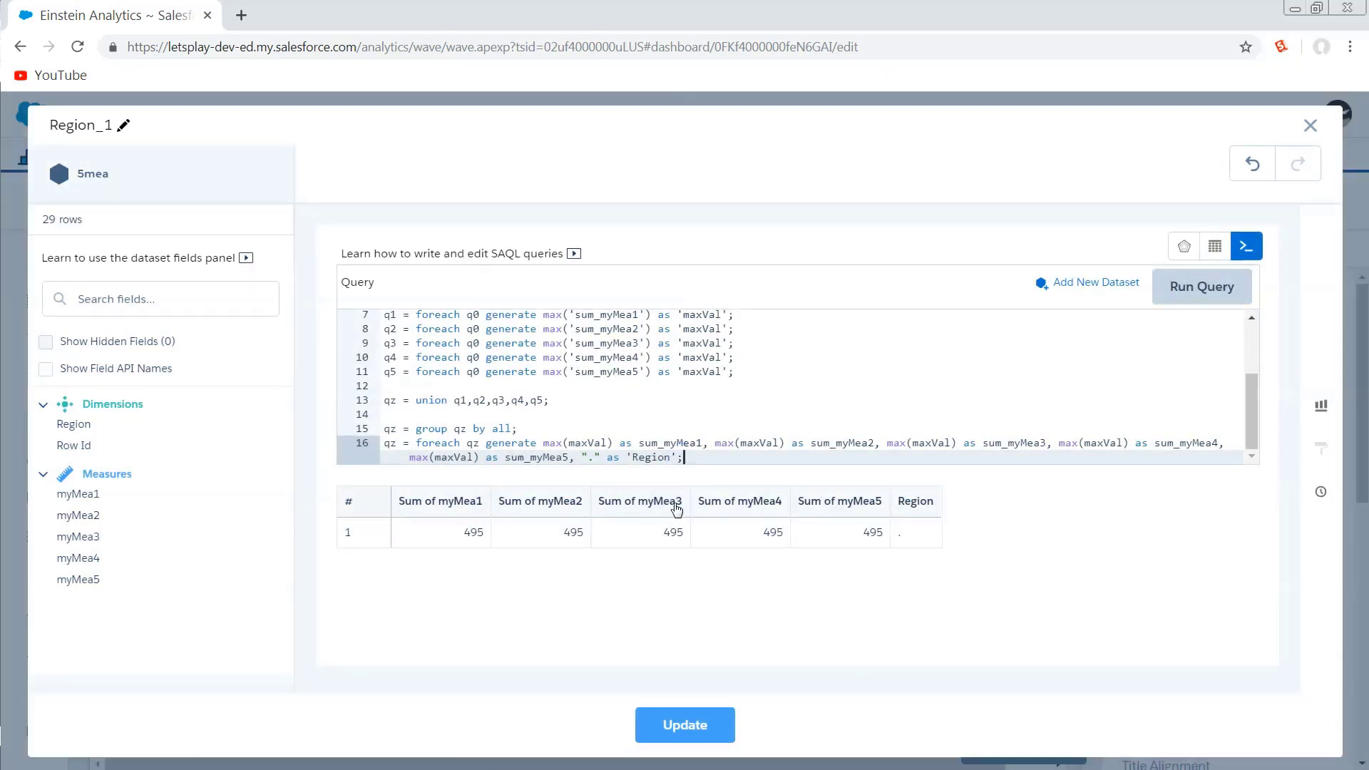
Set the Region label in the foreach statement to "-" and run the query.
left_click(596, 460)
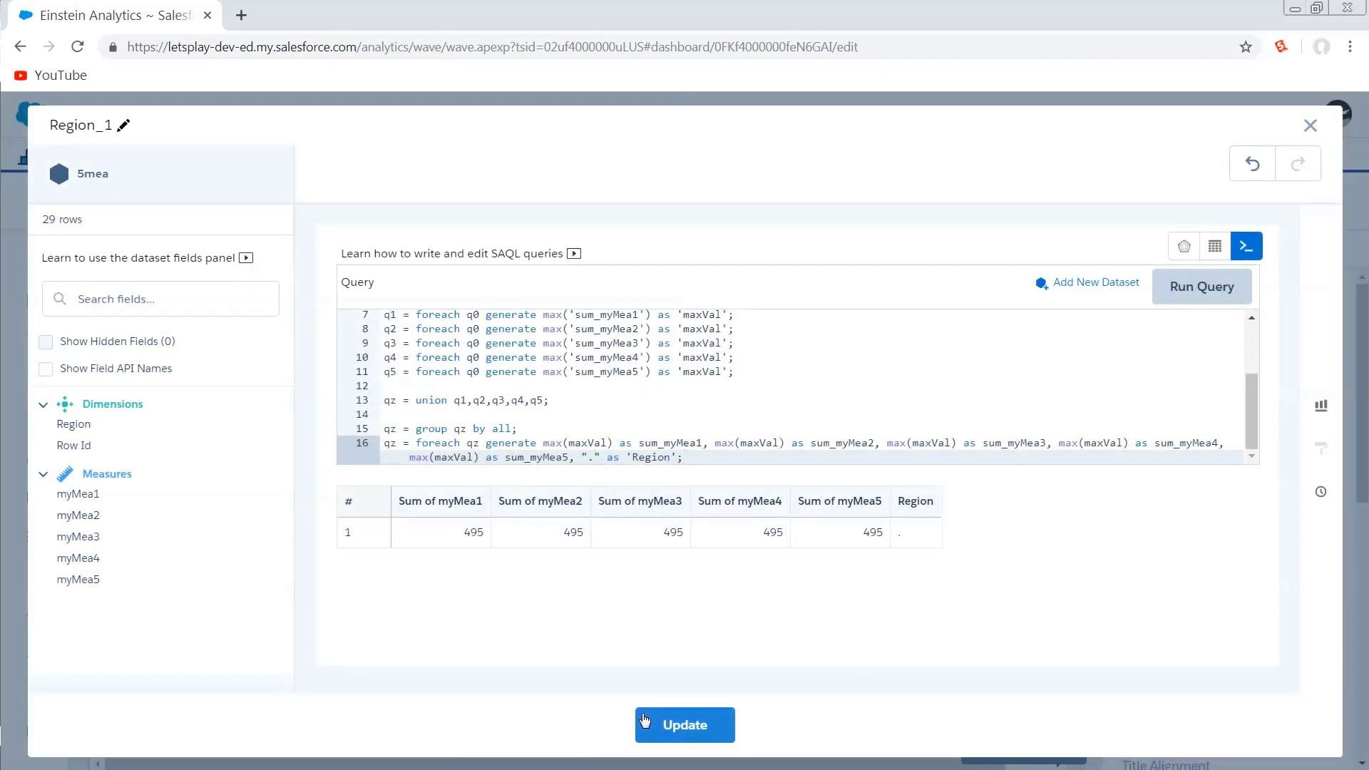
key("BackSpace")
type("-")
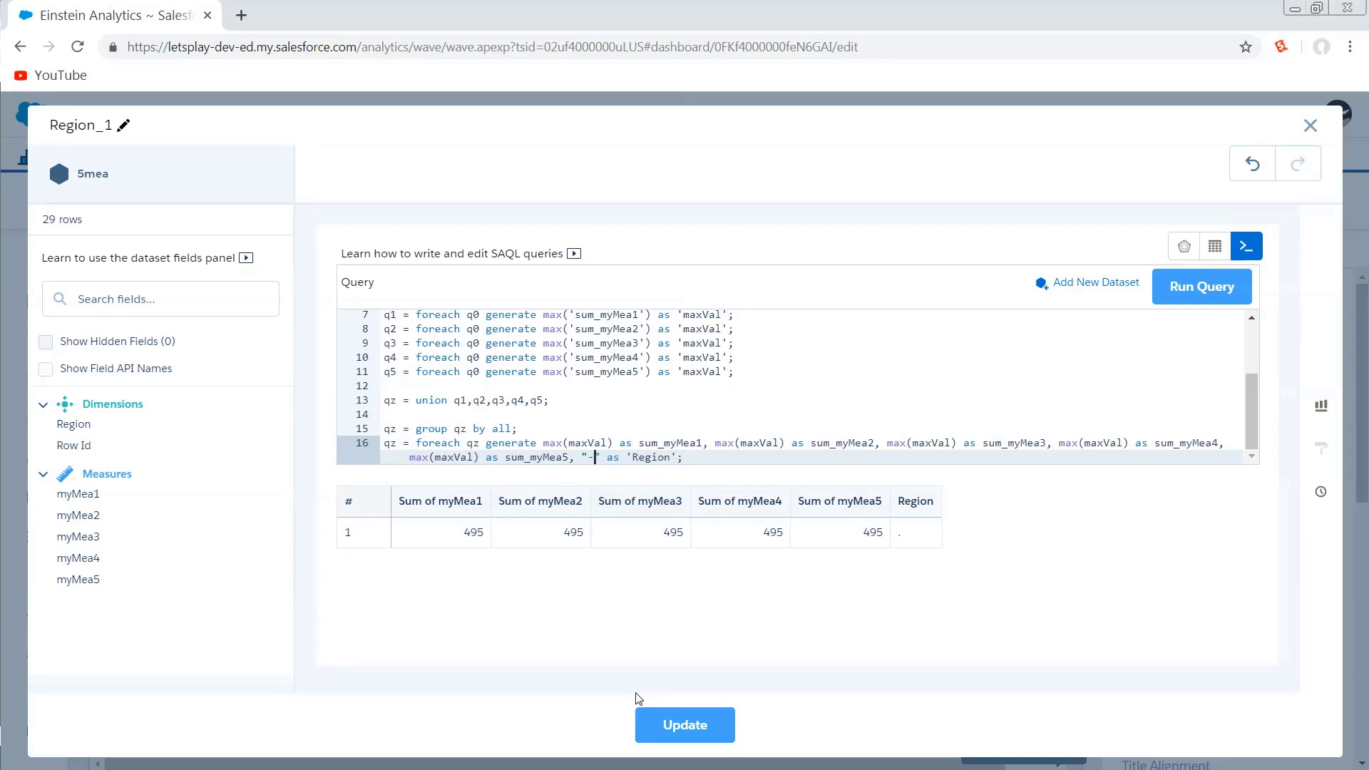
left_click(1209, 294)
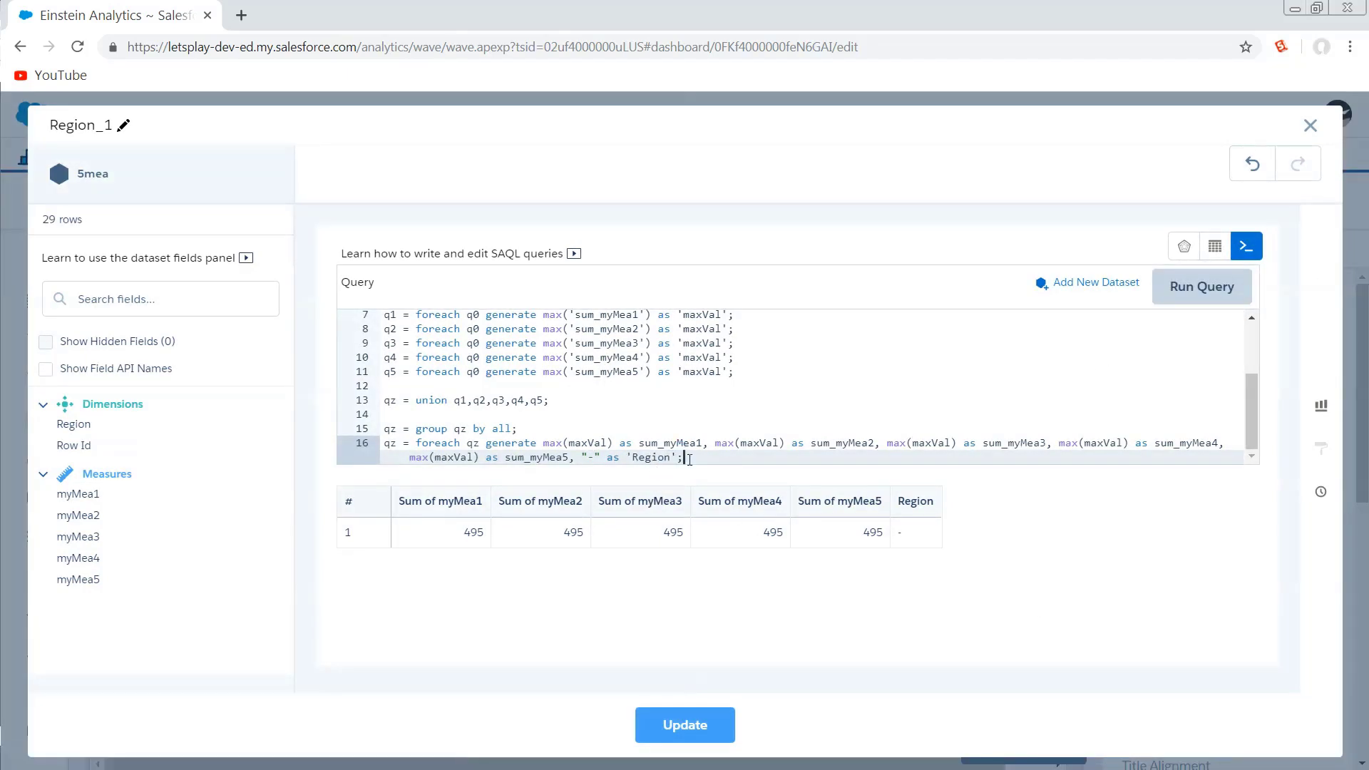
Append the statement qz = union qz, q; on a new line and run the query.
left_click(911, 535)
left_click_drag(886, 539, 416, 542)
left_click(641, 584)
key("Return")
key("Return")
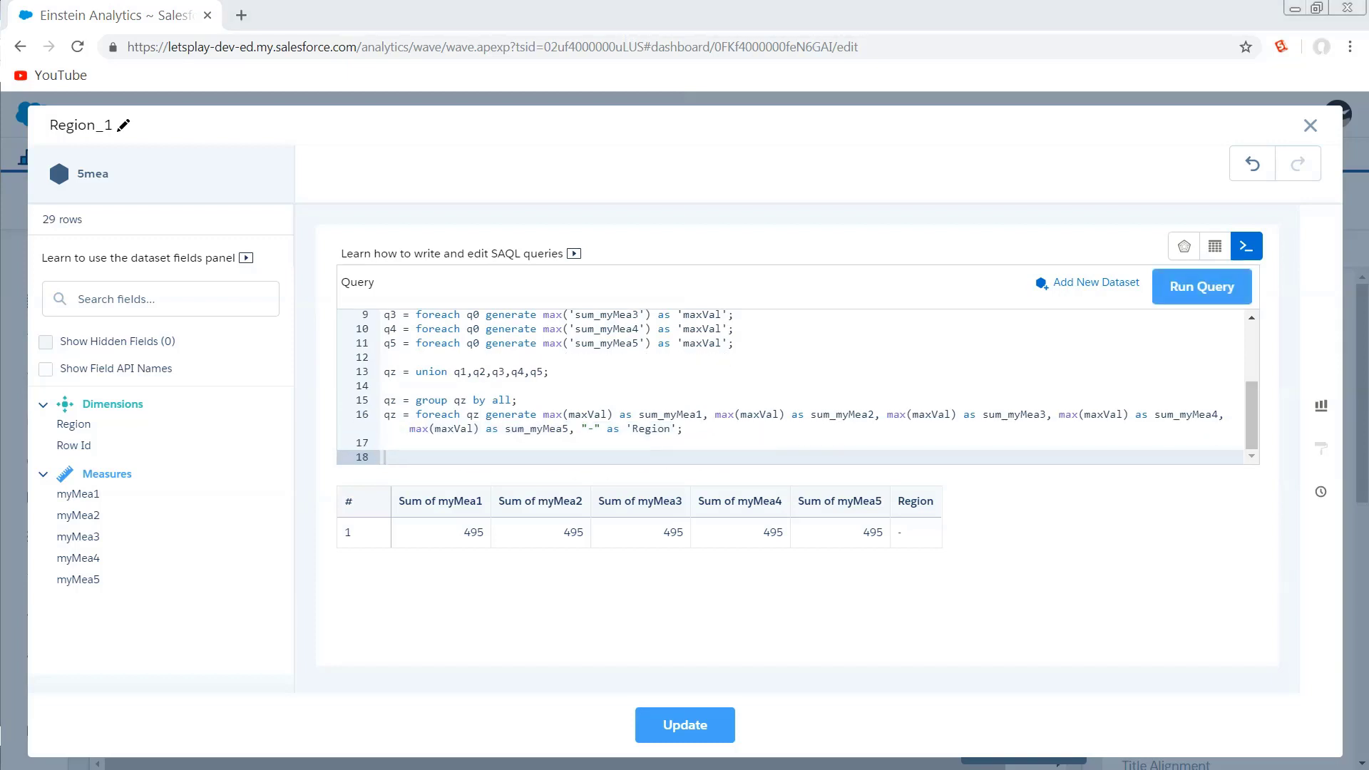
type("qz = union qz, q;")
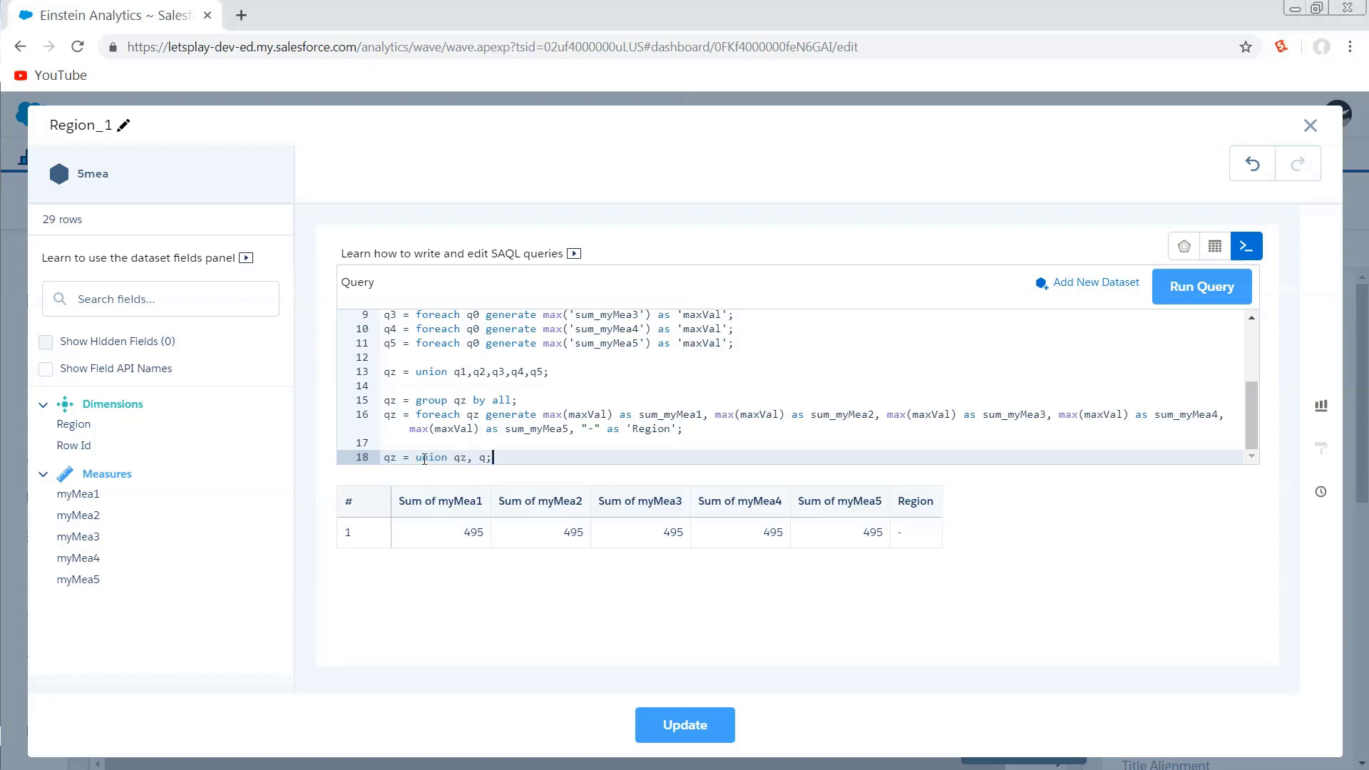
left_click(1196, 307)
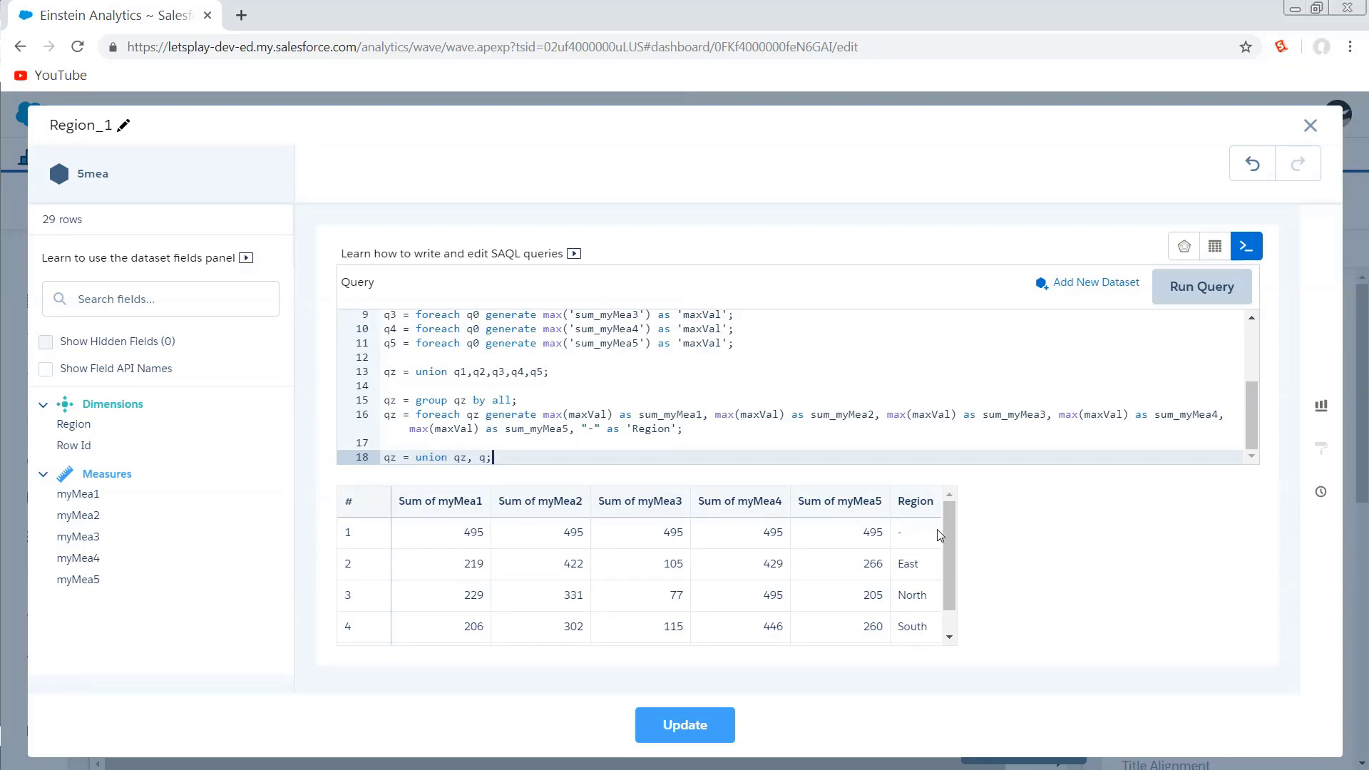
Apply the query to the chart and preview the dashboard, checking each region polygon's tooltip.
scroll(945, 528, "down", 1)
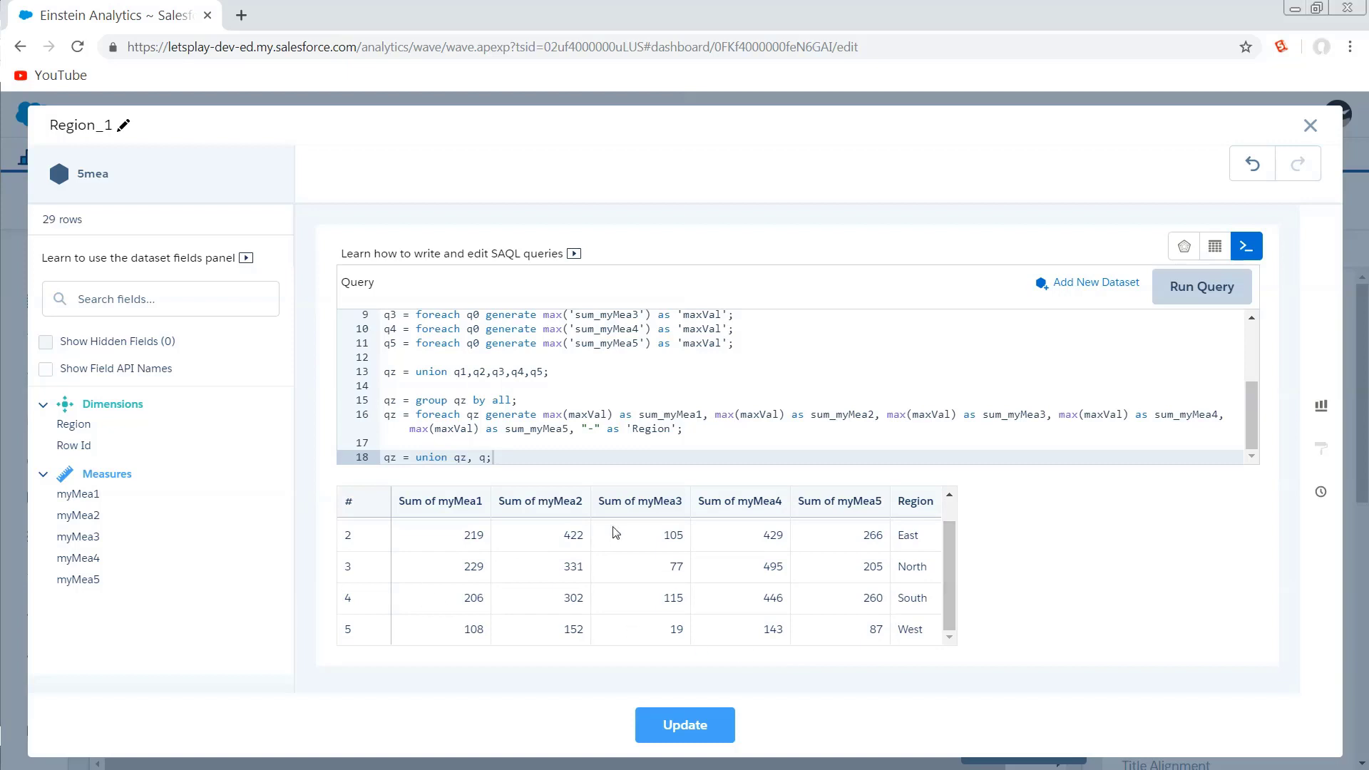
left_click(695, 727)
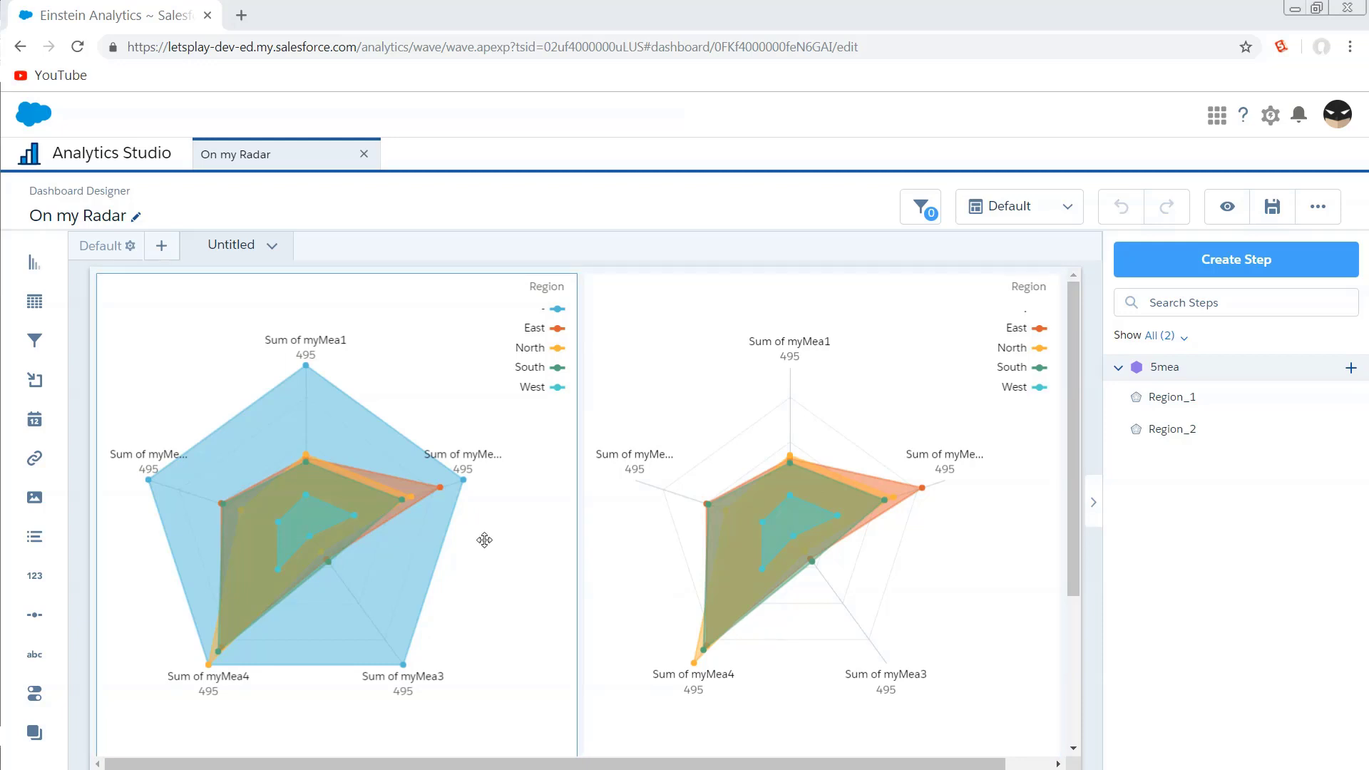
left_click(506, 540)
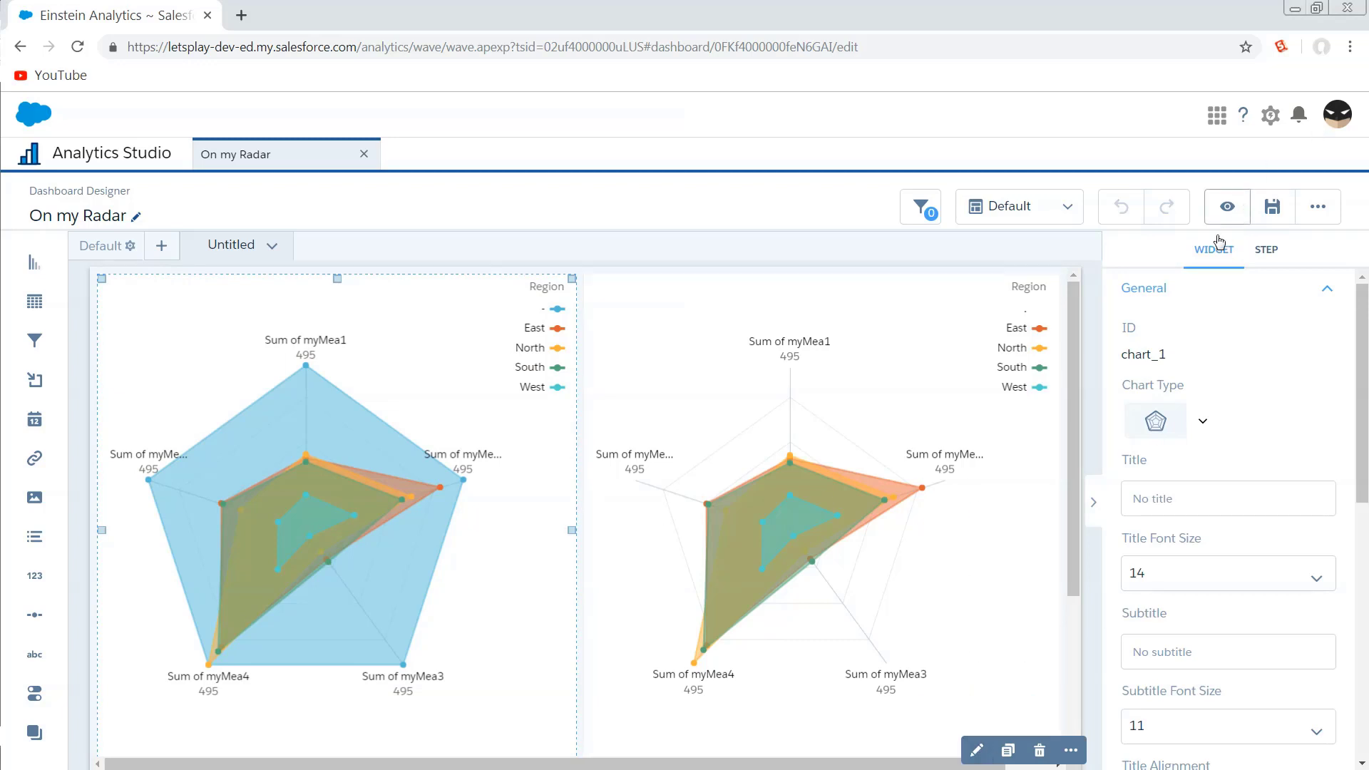
left_click(1227, 206)
mouse_move(475, 504)
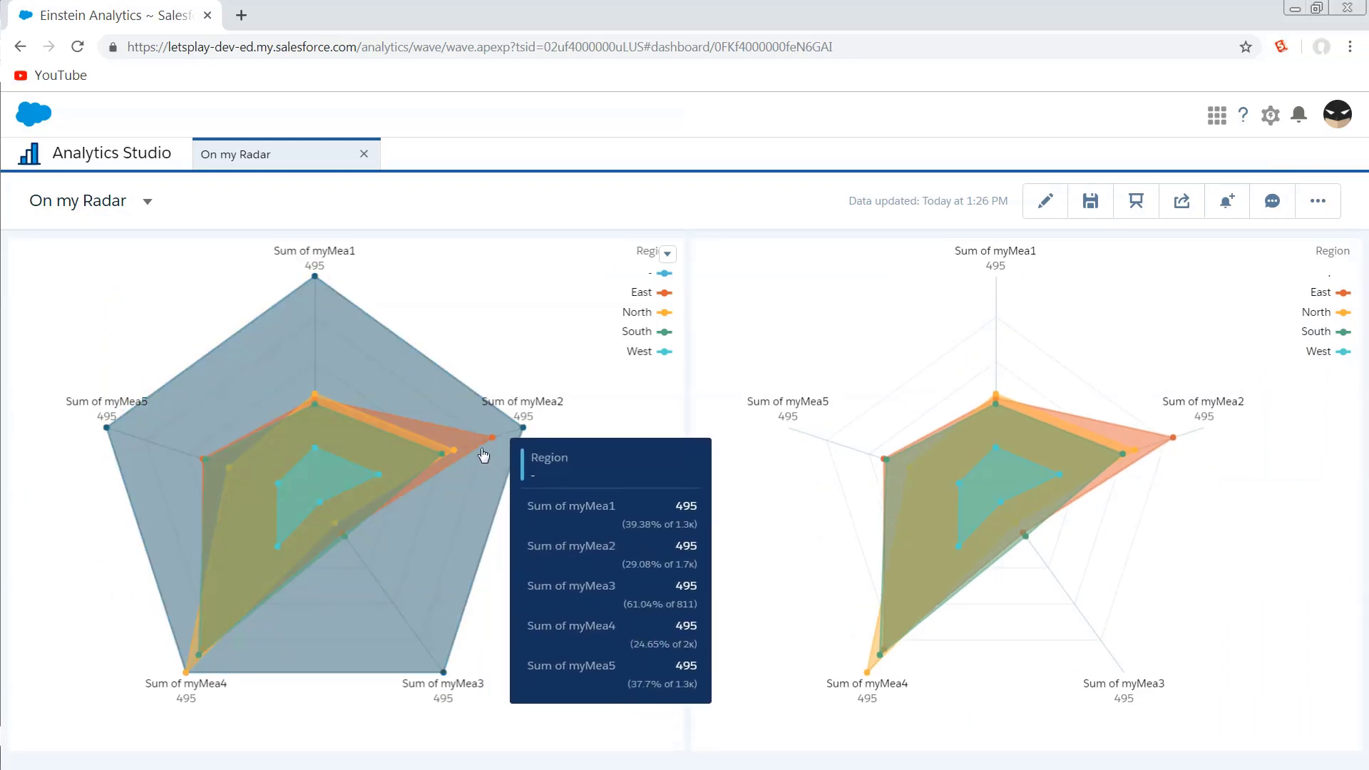
mouse_move(474, 446)
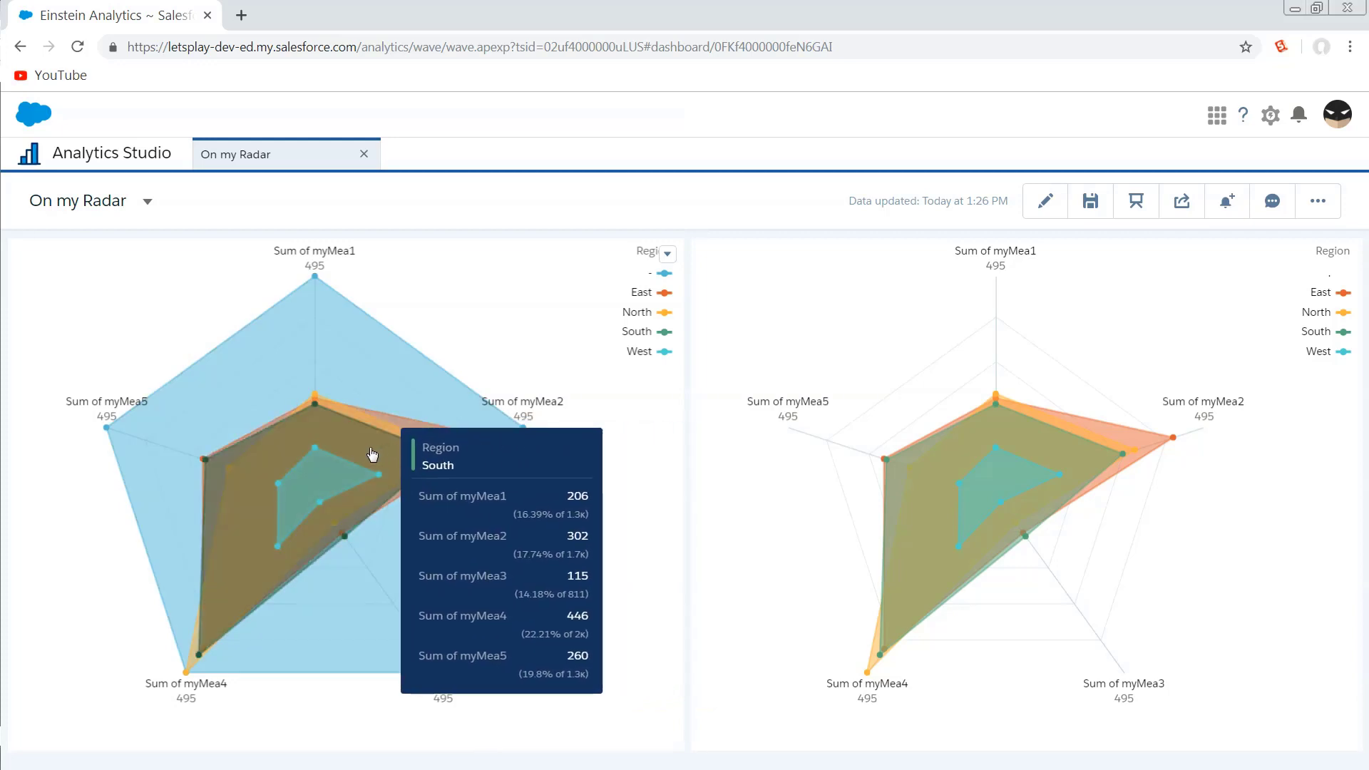
mouse_move(335, 479)
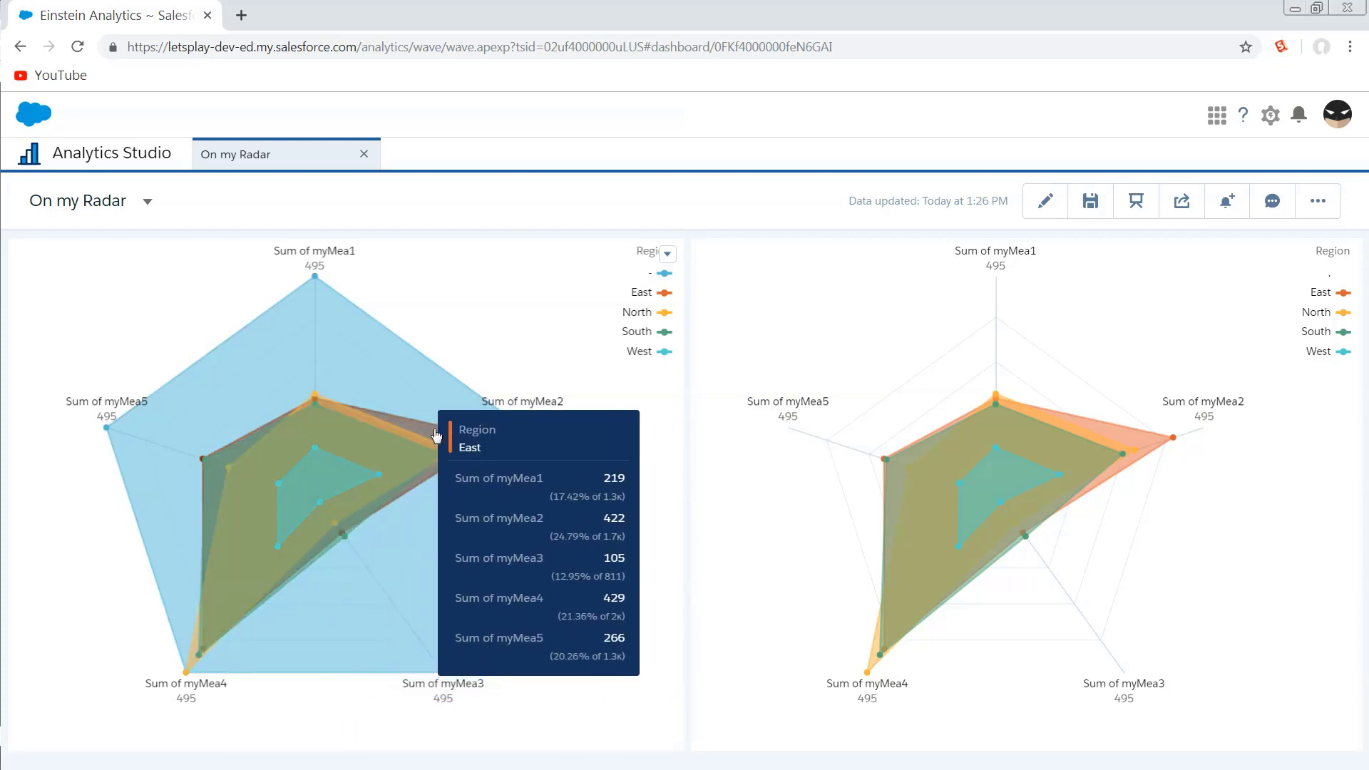
Reopen the chart's step in SAQL mode, change the last statement to qz = union q, qz; and run the query.
left_click(1044, 203)
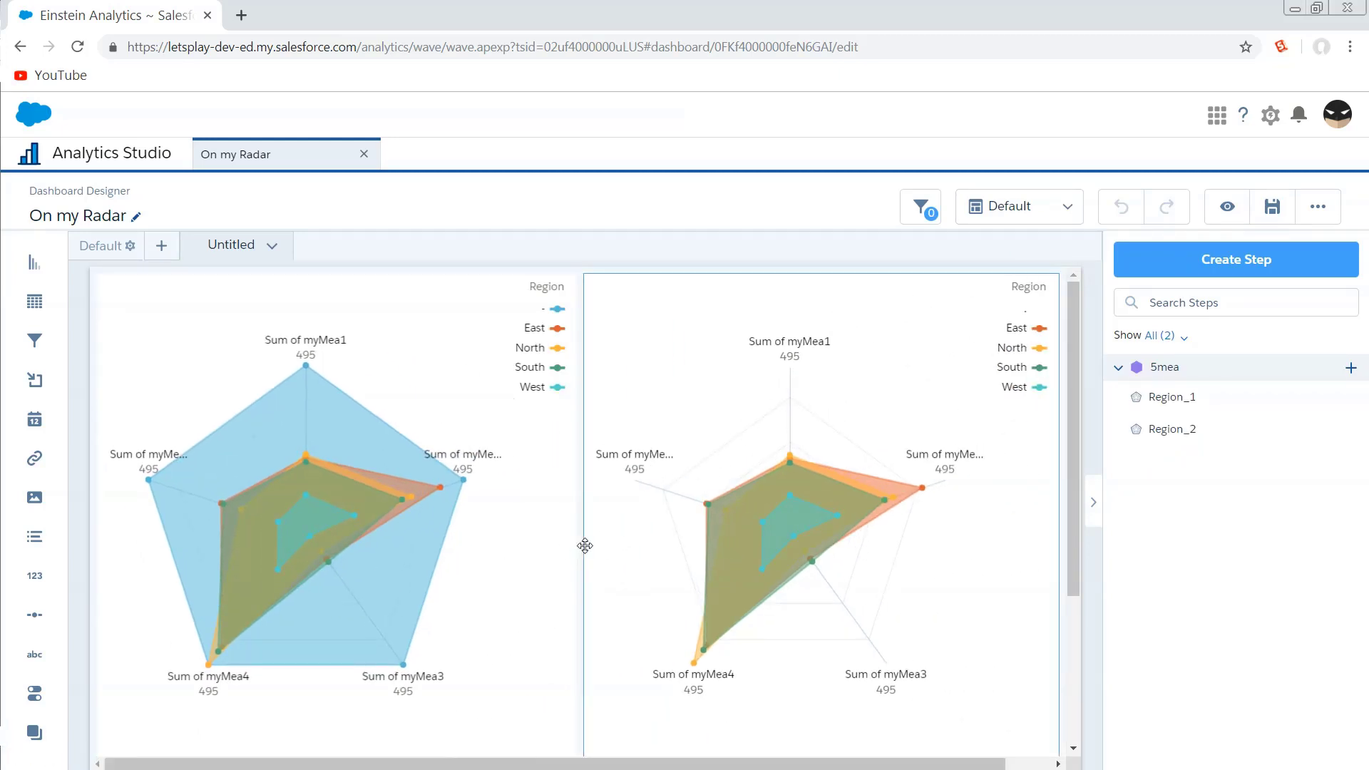
left_click(510, 554)
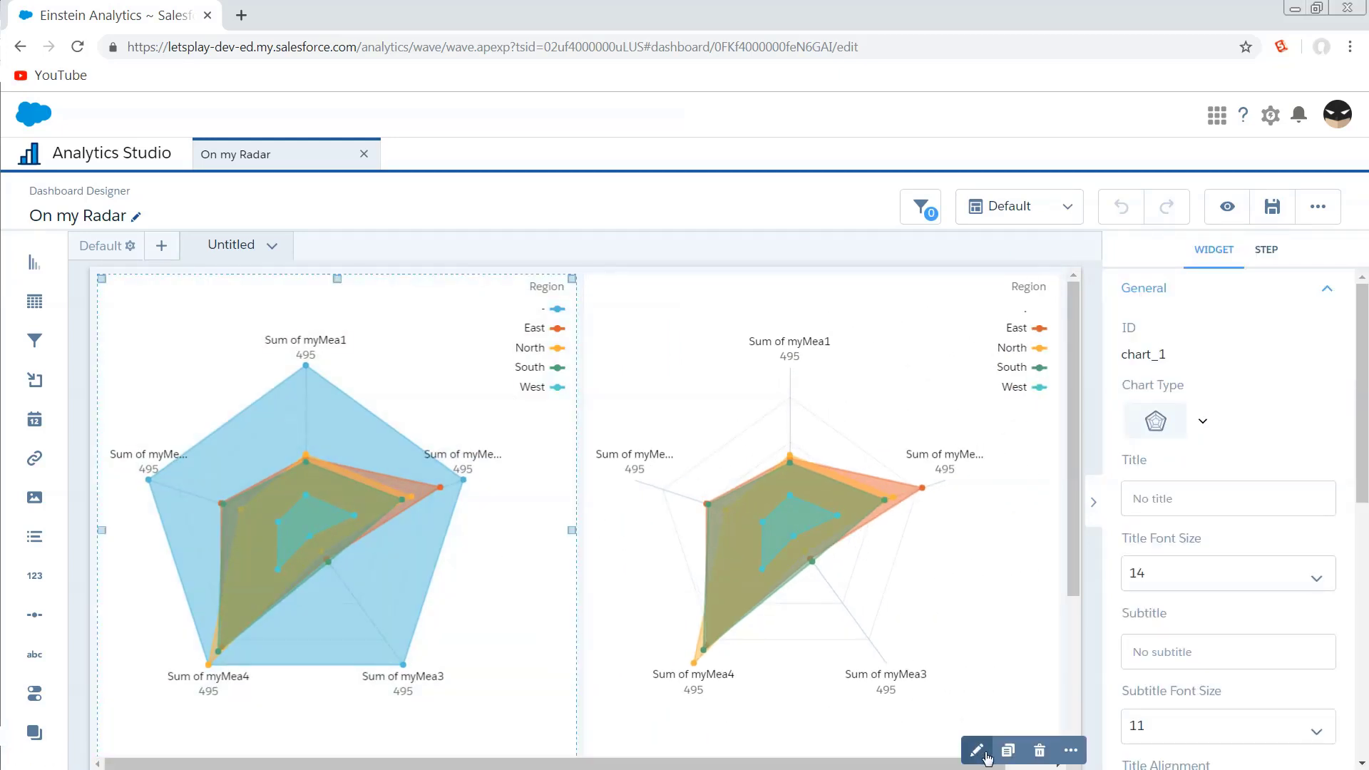
left_click(979, 749)
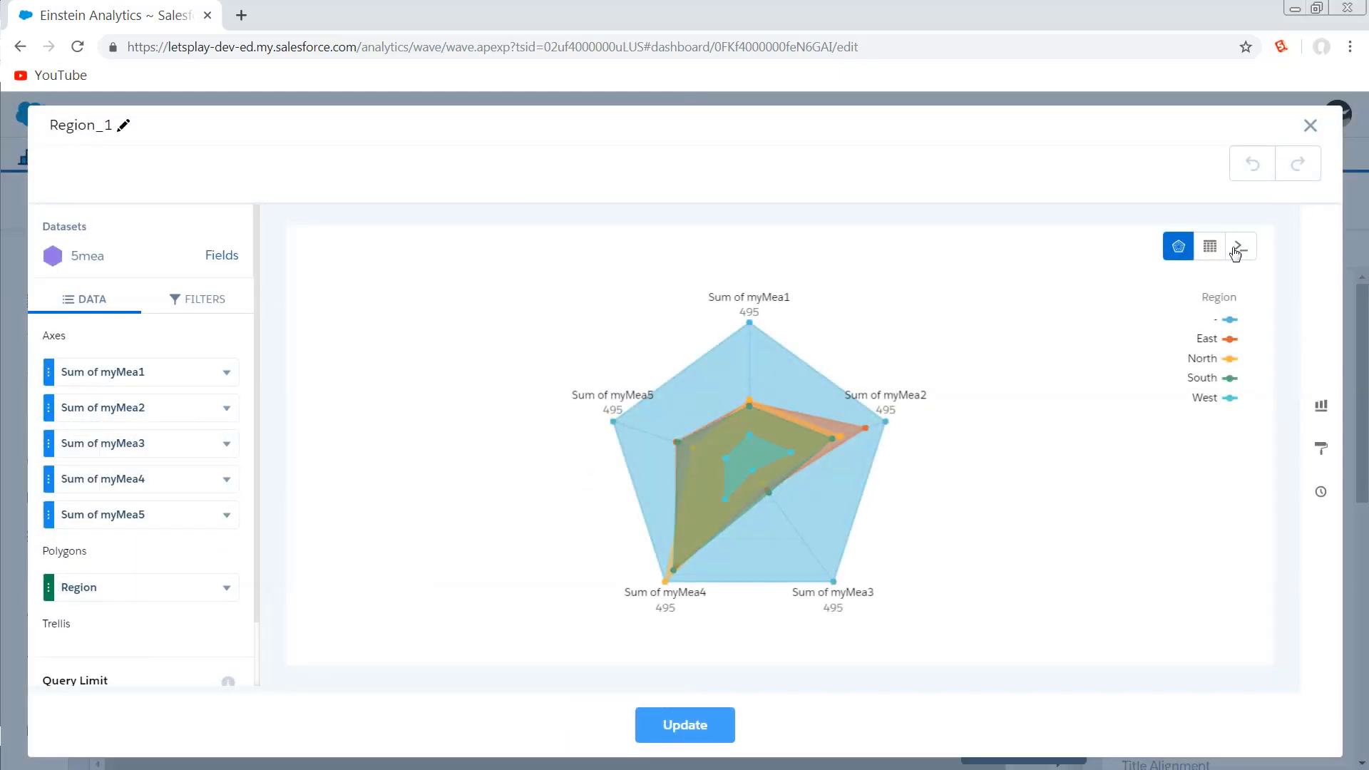
left_click(1241, 246)
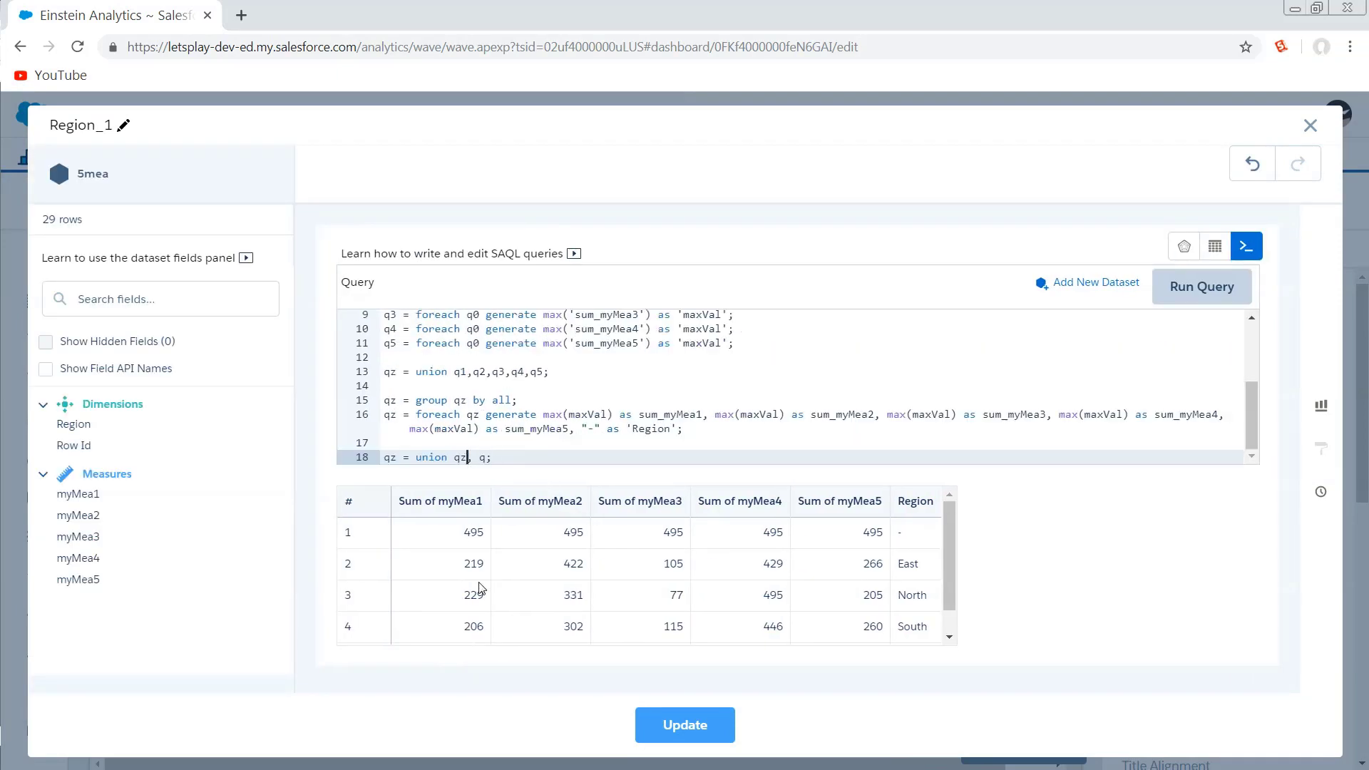
key("BackSpace")
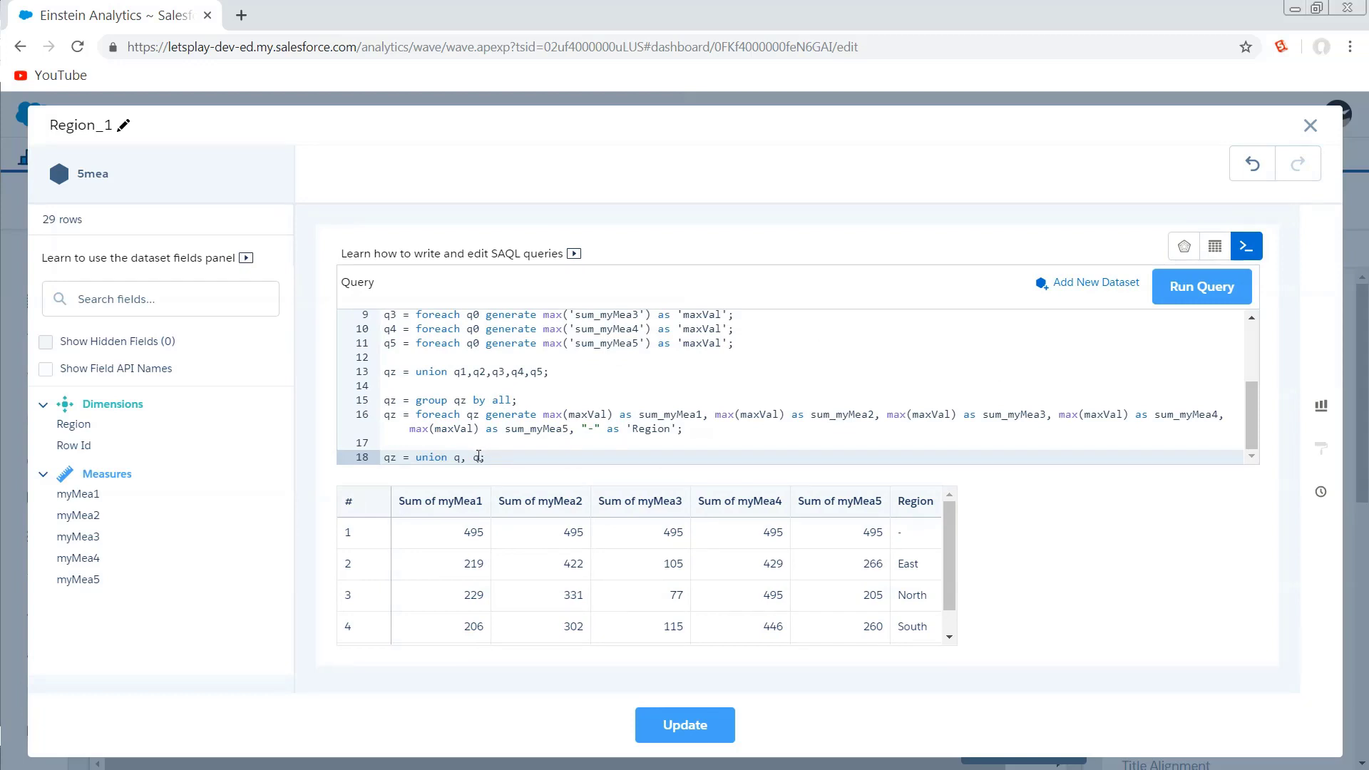
type("z")
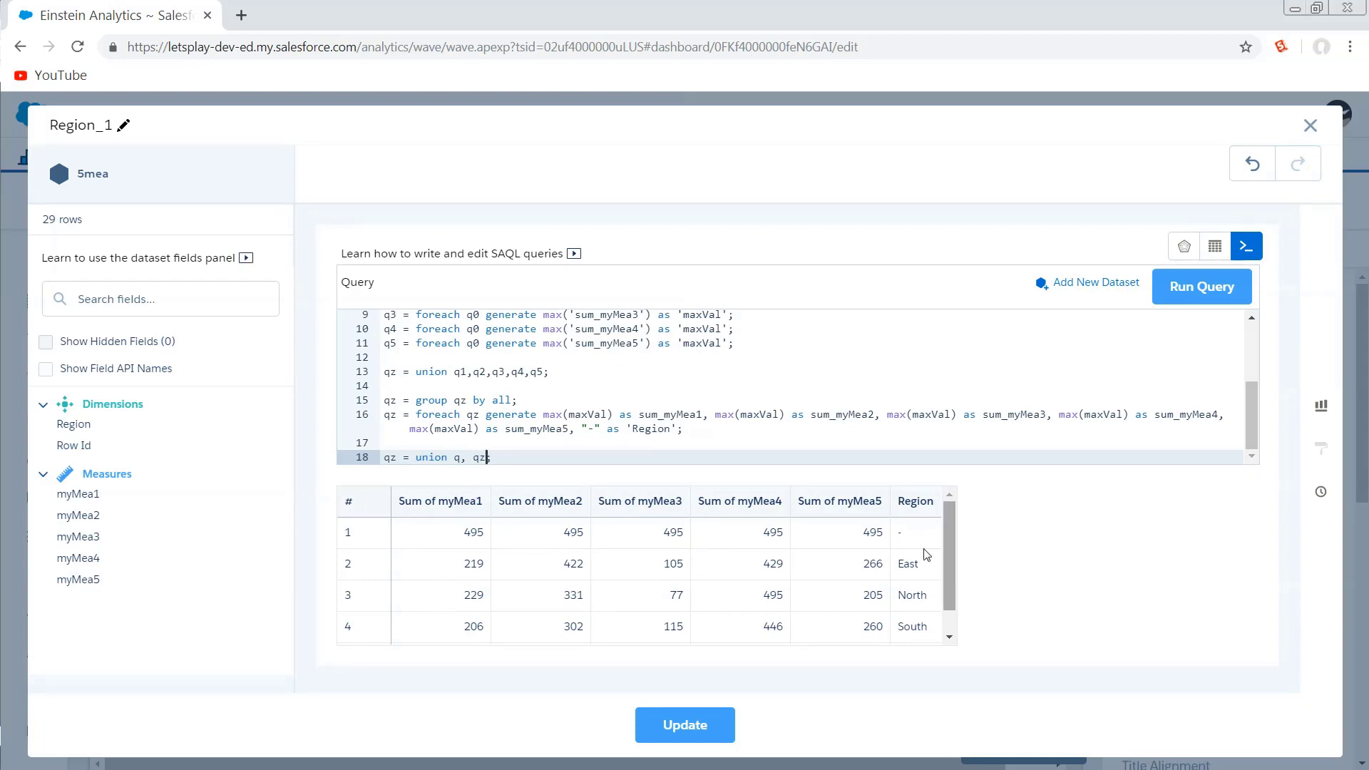
left_click_drag(949, 516, 949, 548)
left_click(1204, 288)
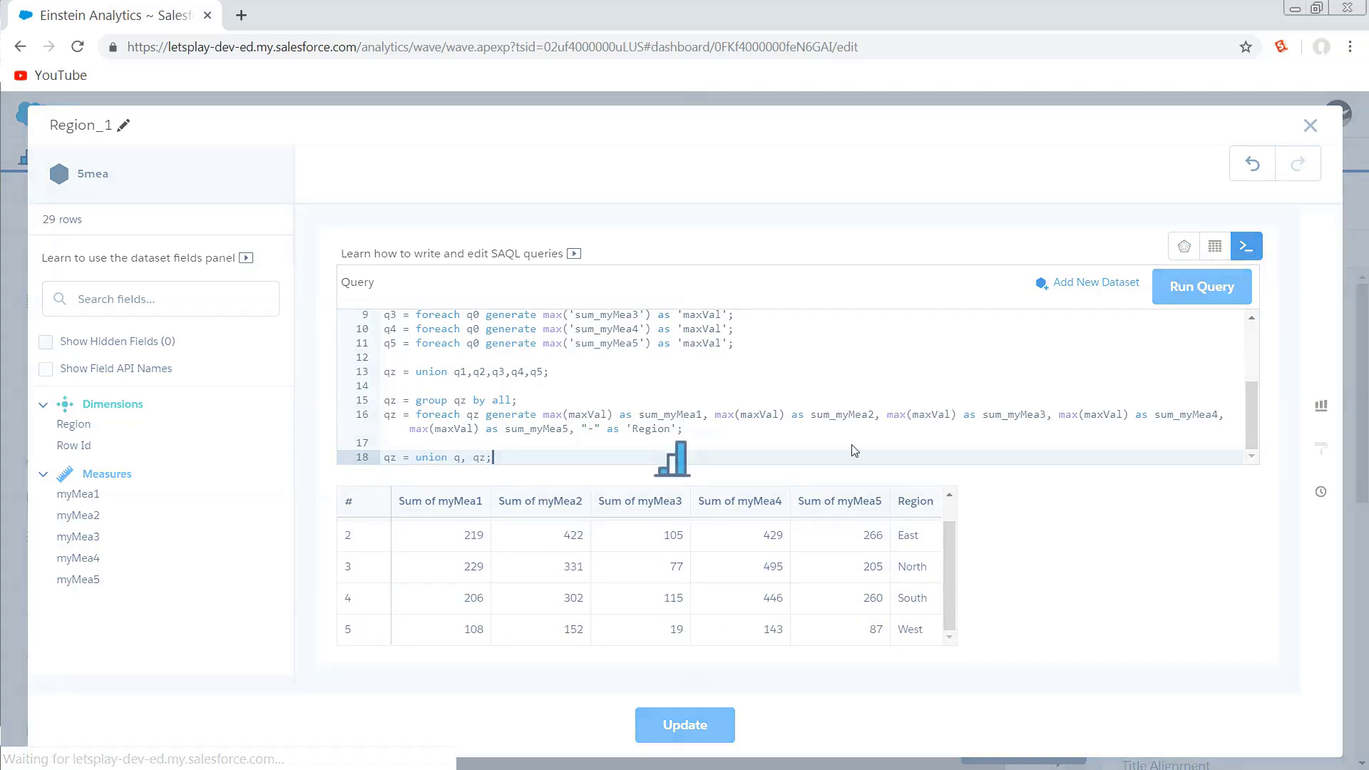
left_click_drag(947, 532, 966, 594)
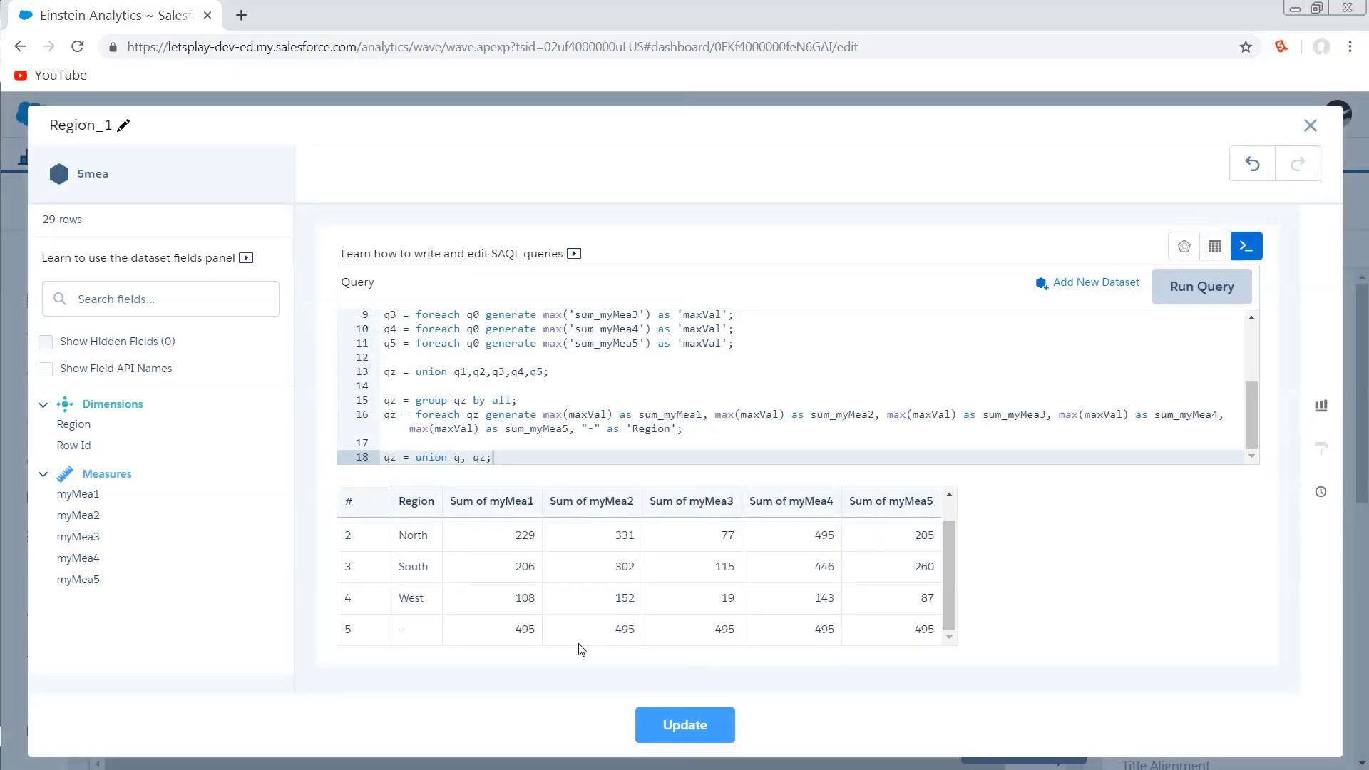
Apply the reordered query to the chart and preview the dashboard.
left_click(689, 728)
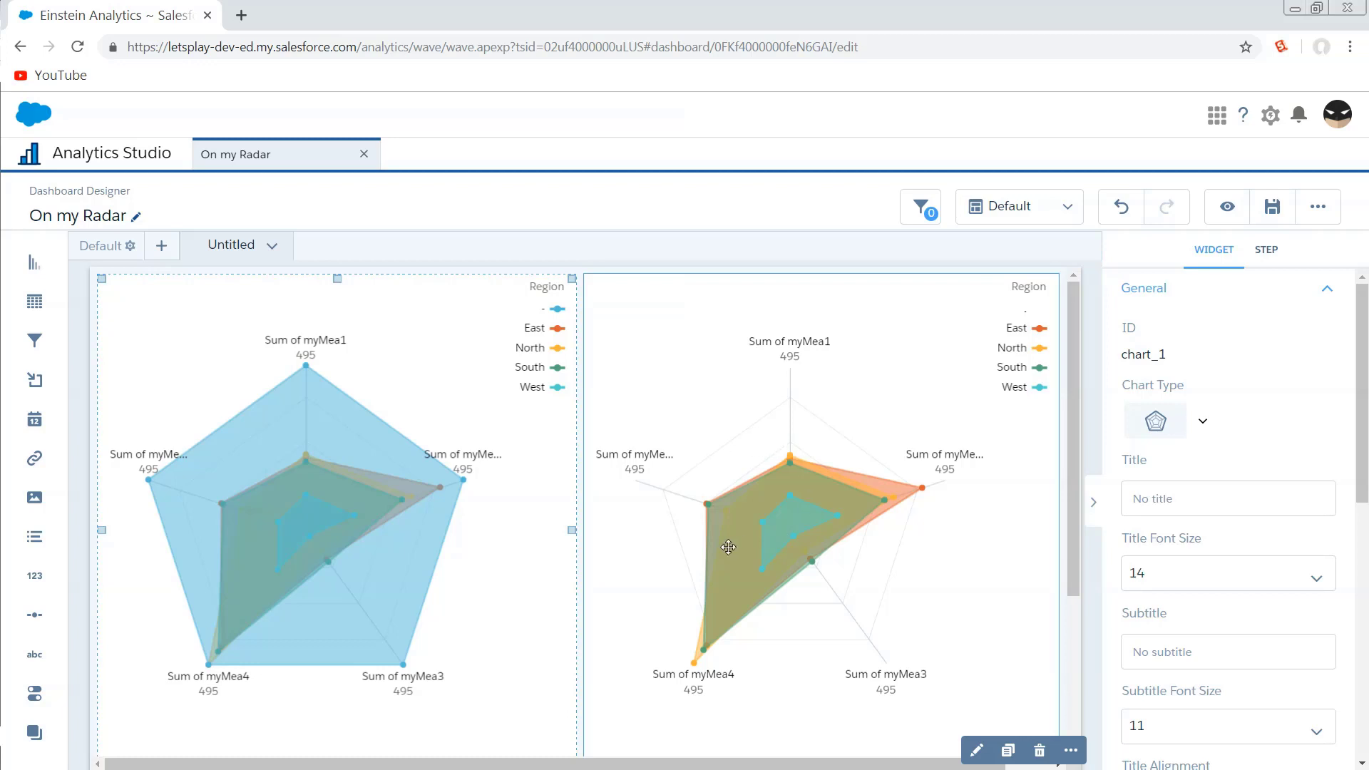
left_click(1227, 206)
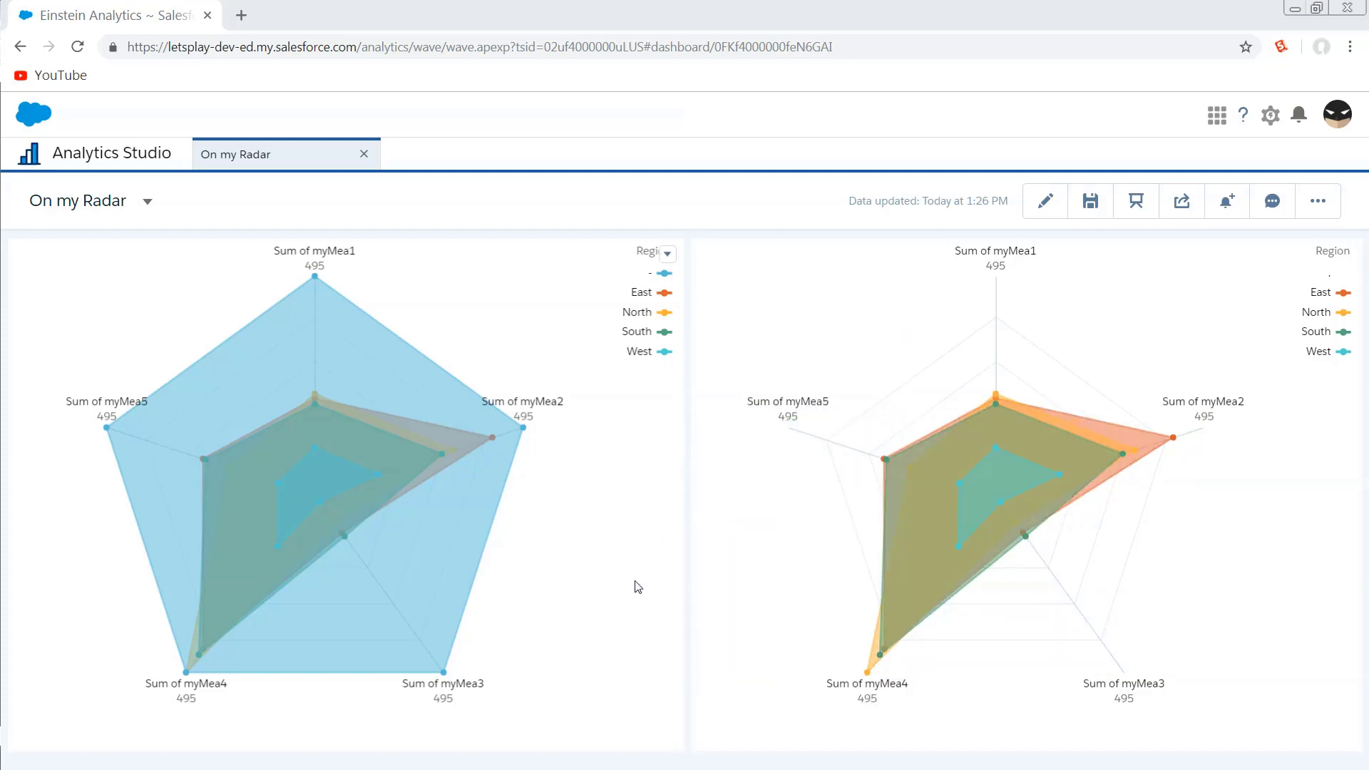
left_click(1047, 202)
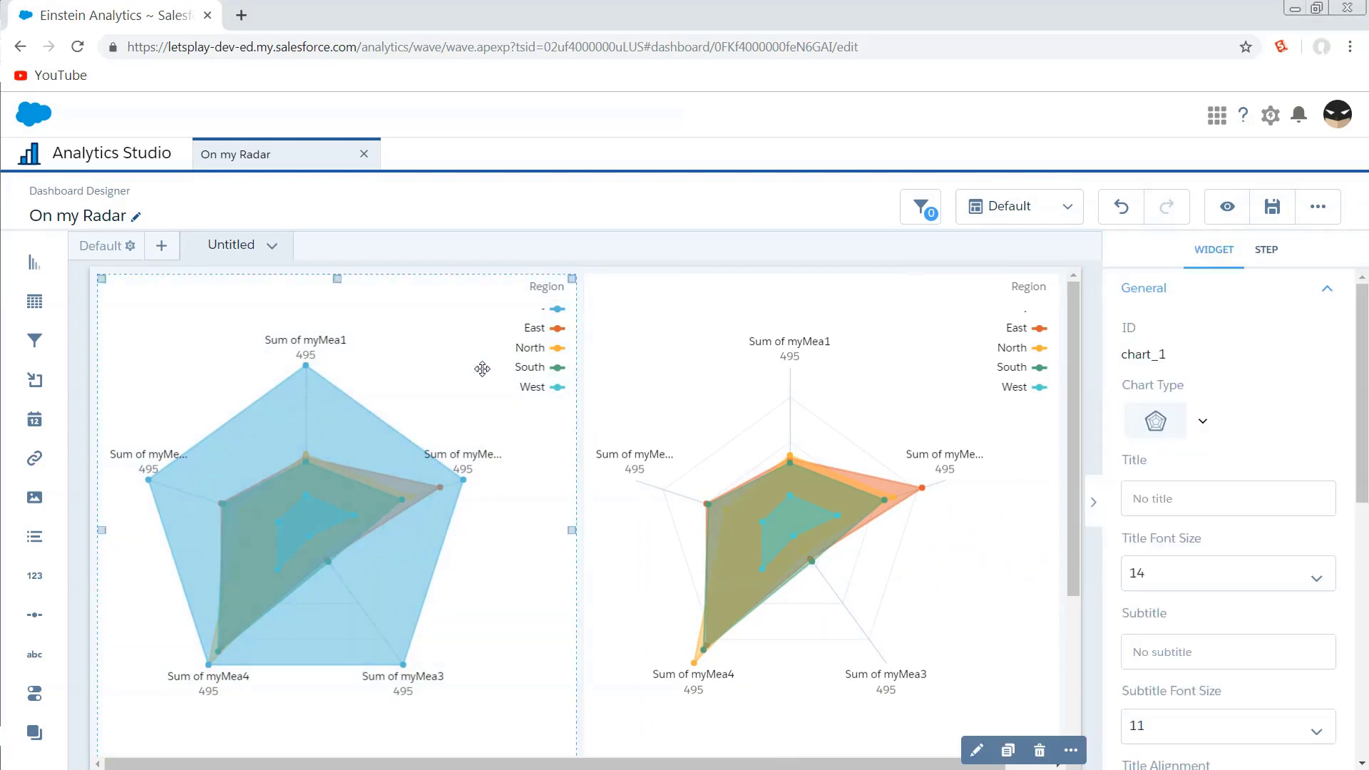
left_click(977, 749)
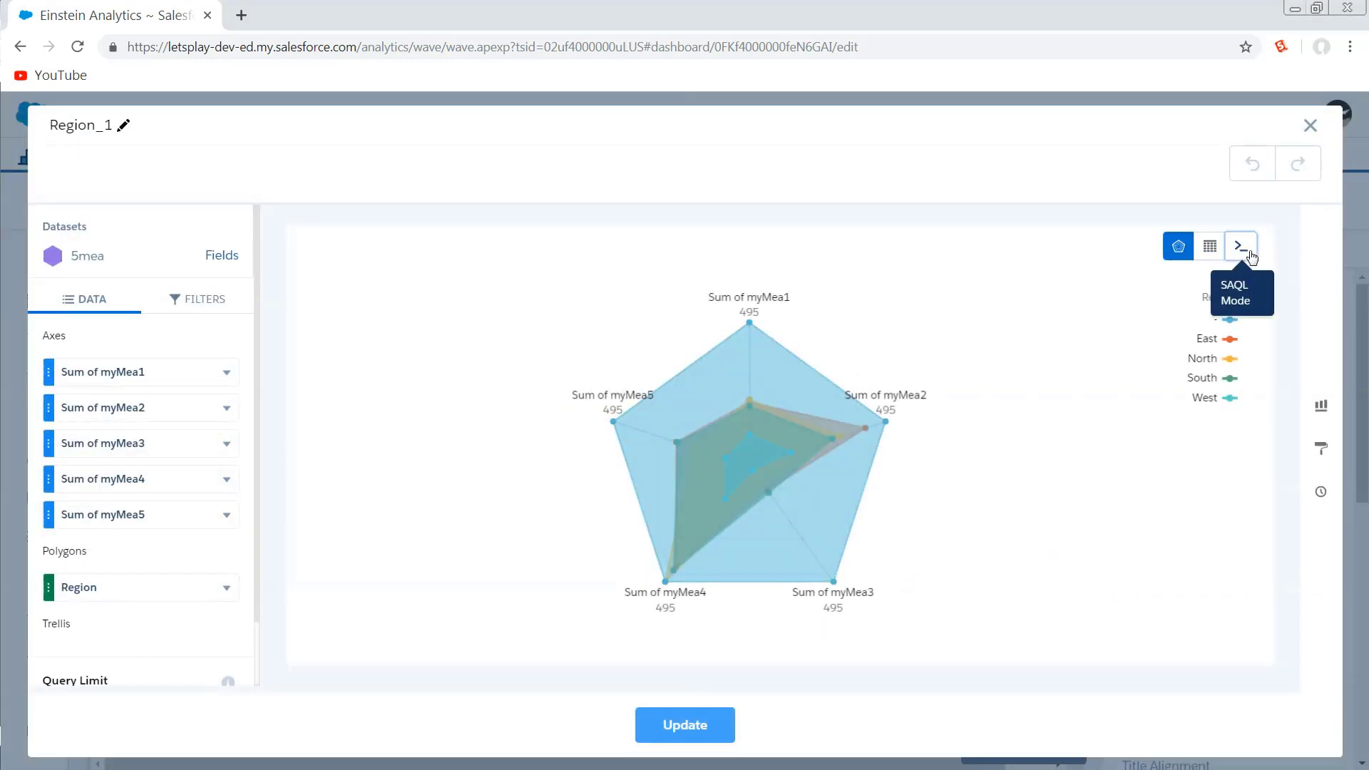
left_click(1240, 246)
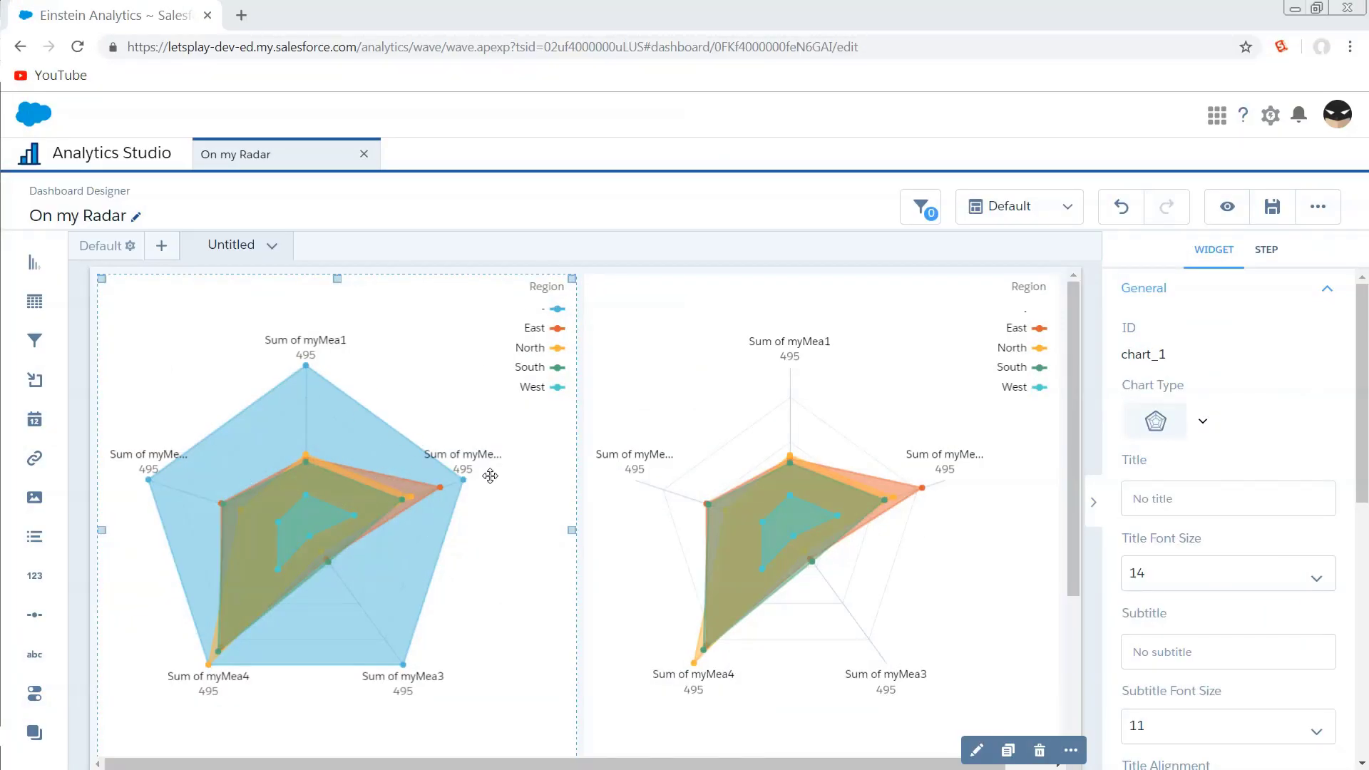
Open the chart widget's conditional formatting for Region and its value picker.
scroll(1126, 430, "down", 2)
scroll(1126, 430, "down", 7)
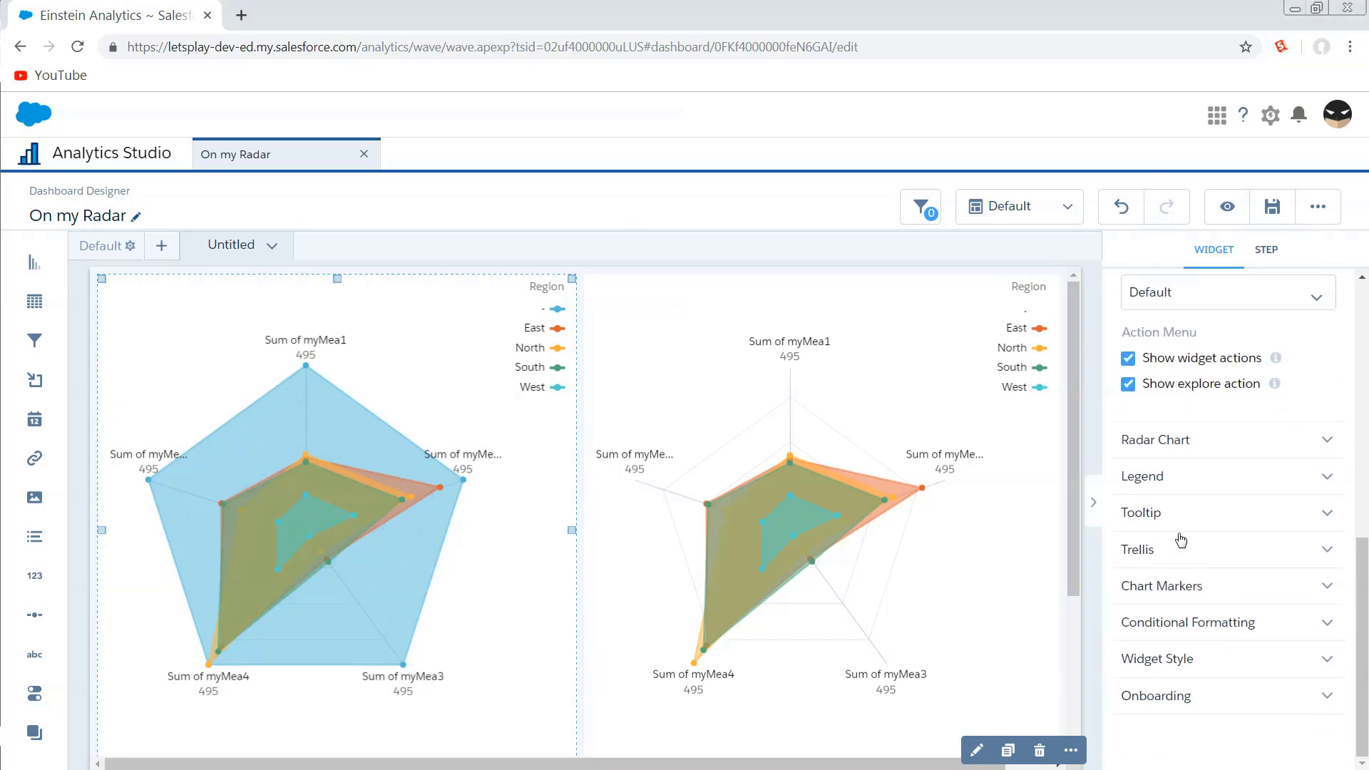
left_click(1217, 623)
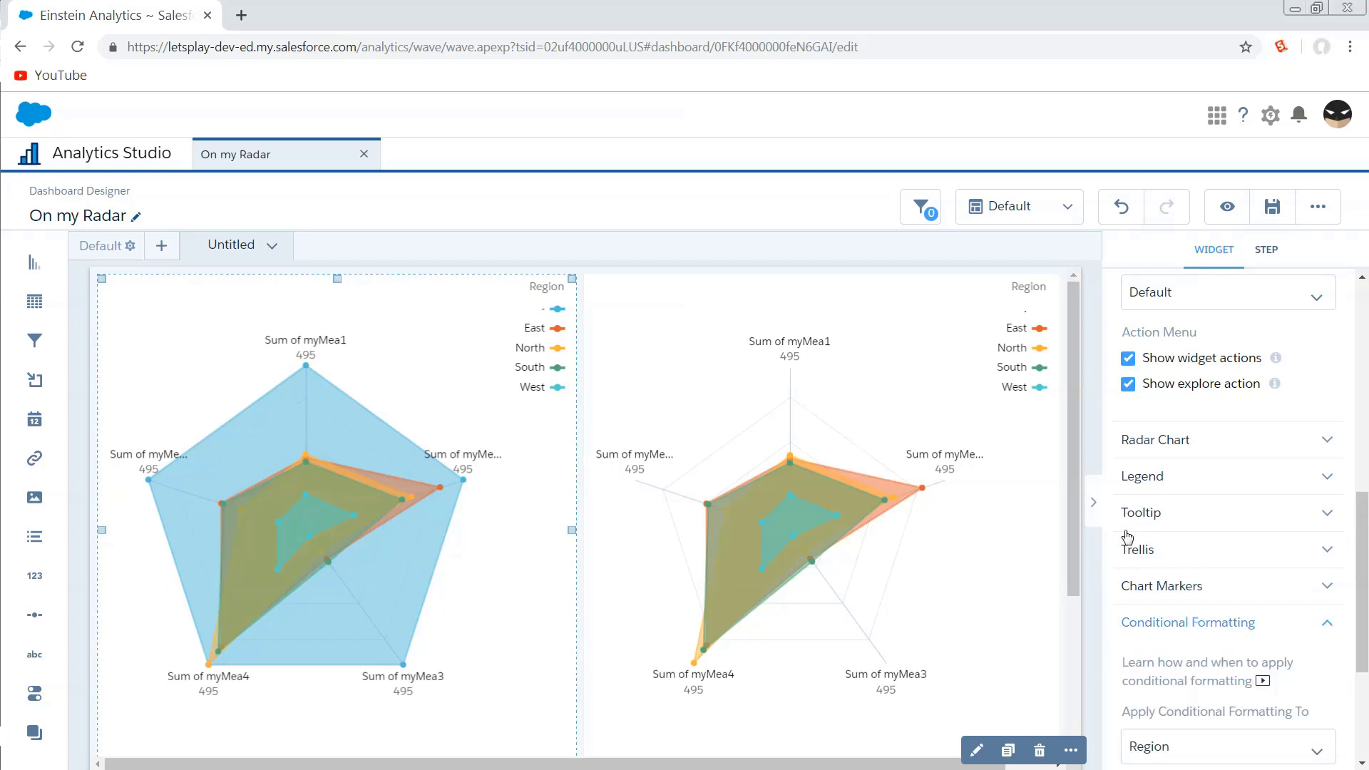
scroll(1212, 631, "down", 5)
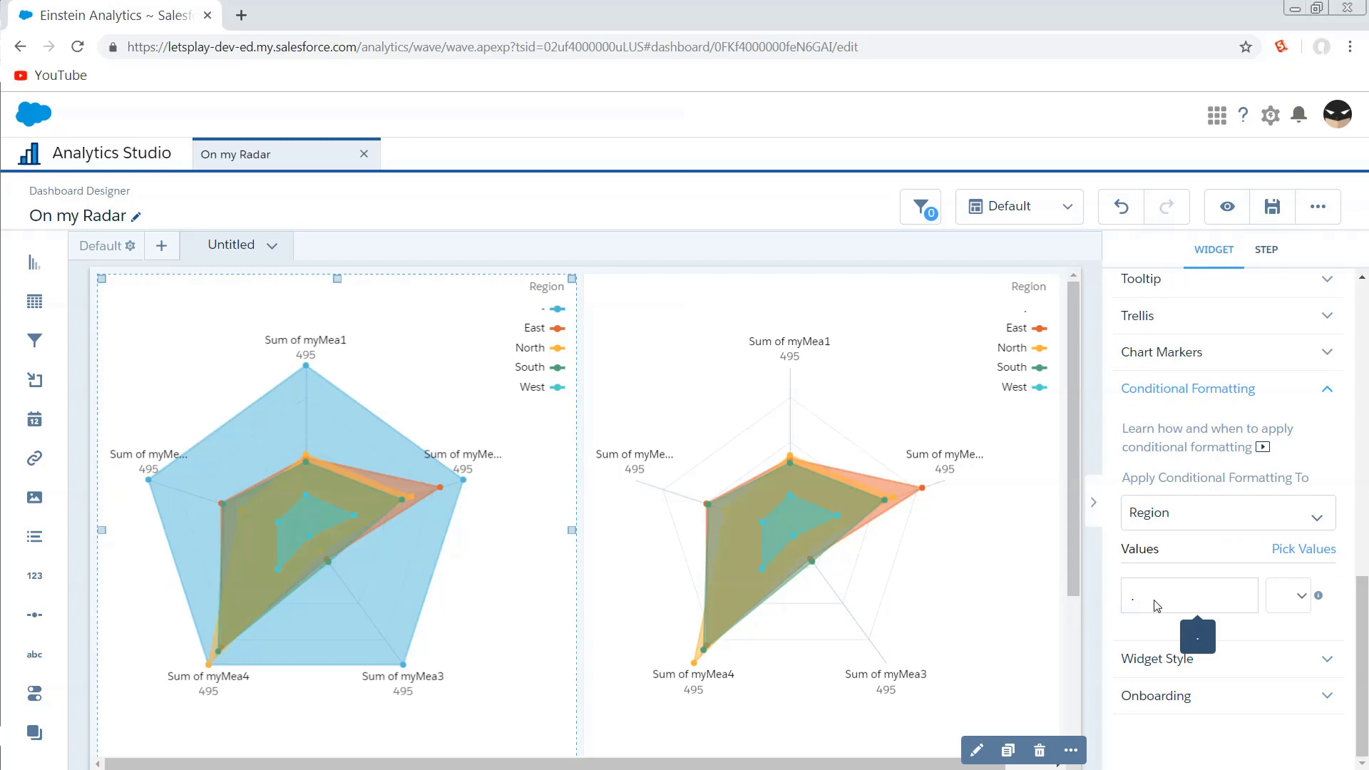
left_click(1311, 556)
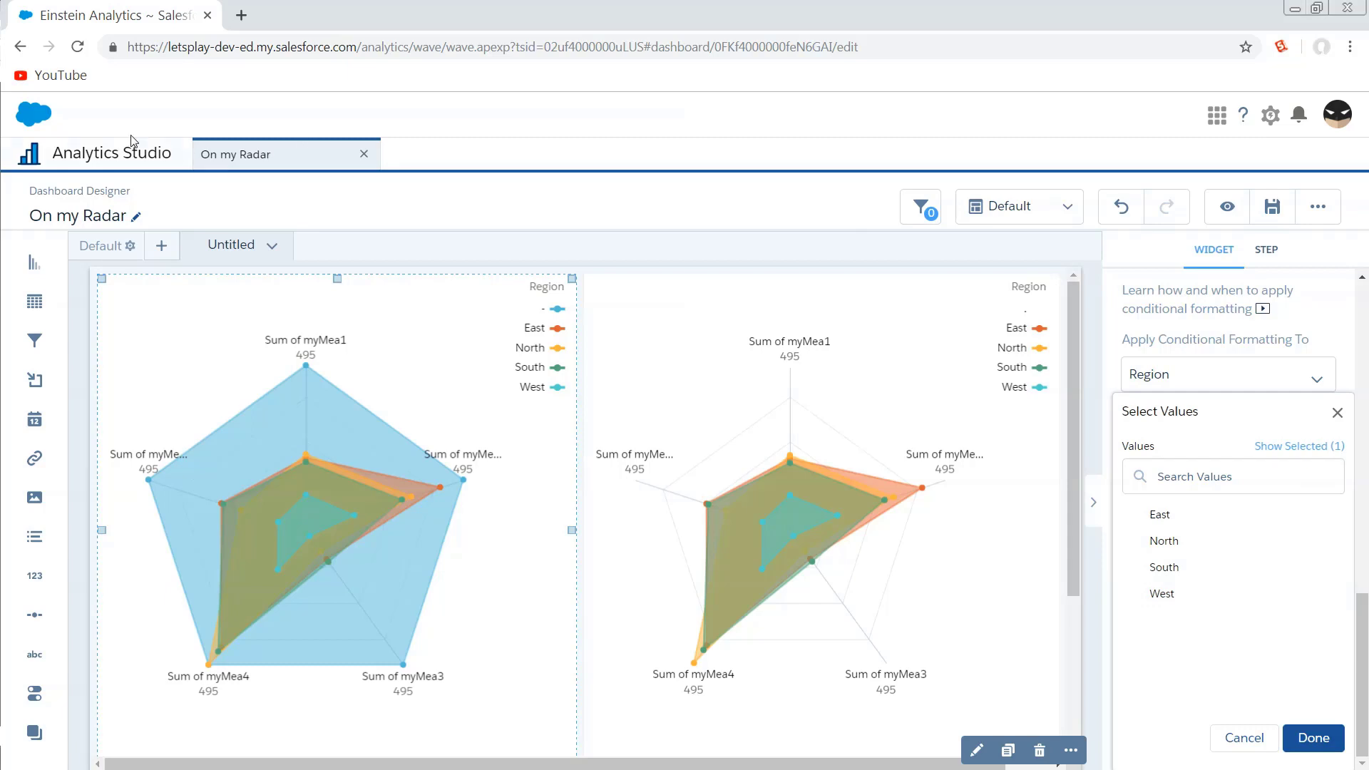
Search Analytics for the 5mea dataset and open it for editing.
left_click(110, 152)
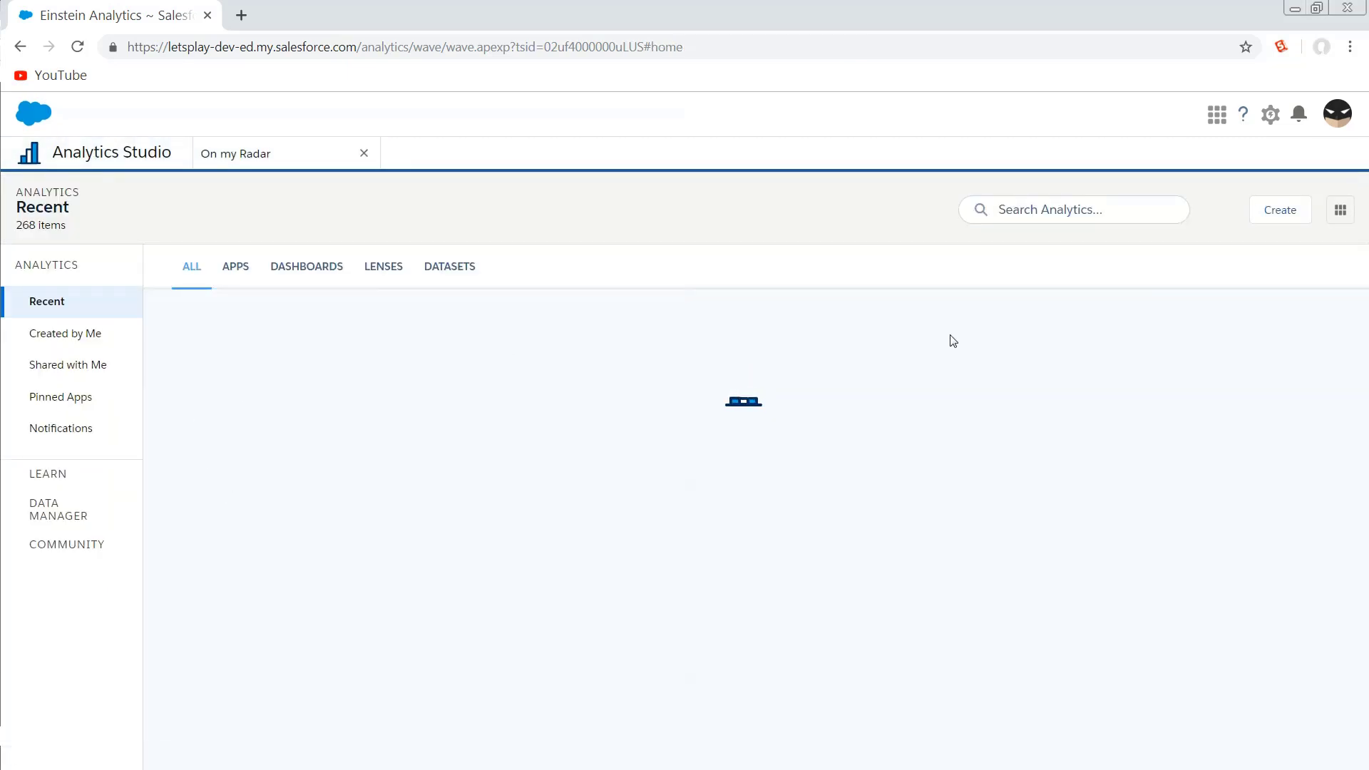
left_click(1062, 211)
type("5")
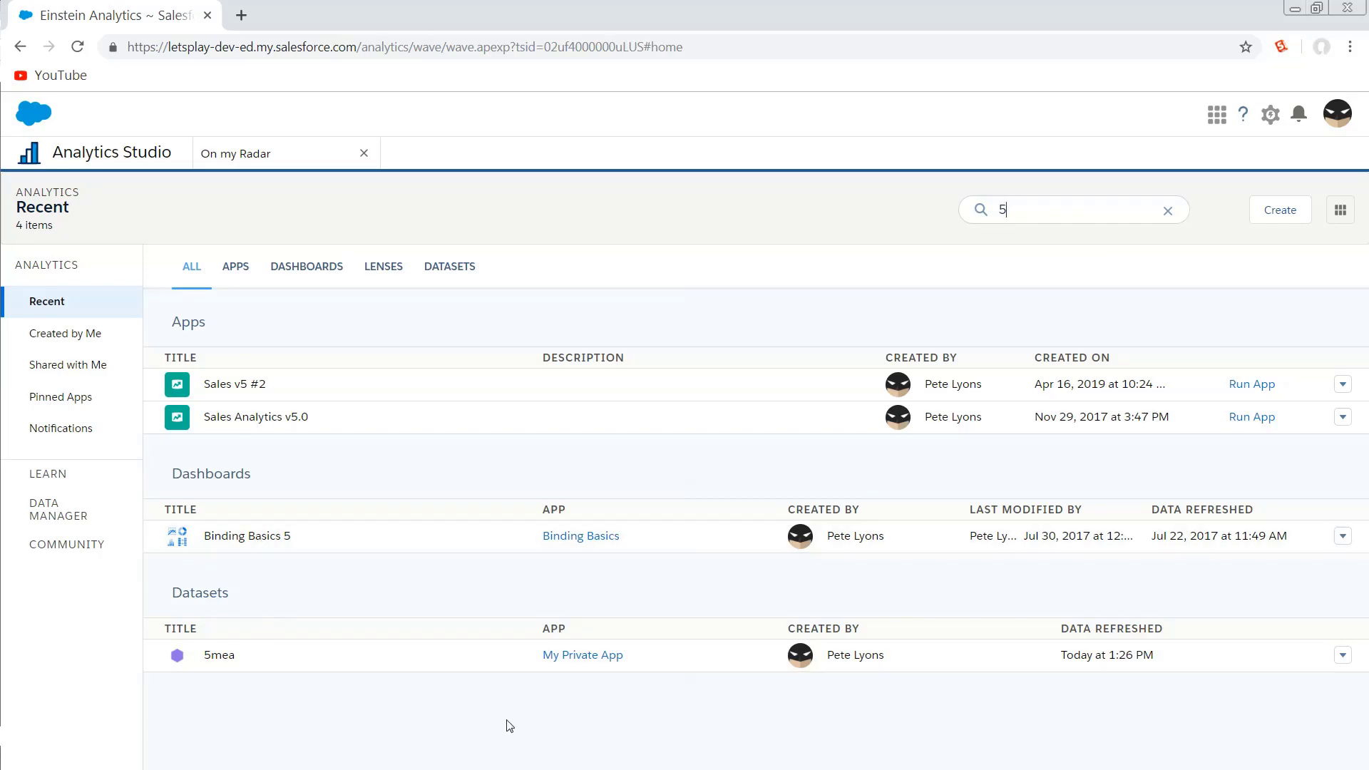
left_click(1343, 655)
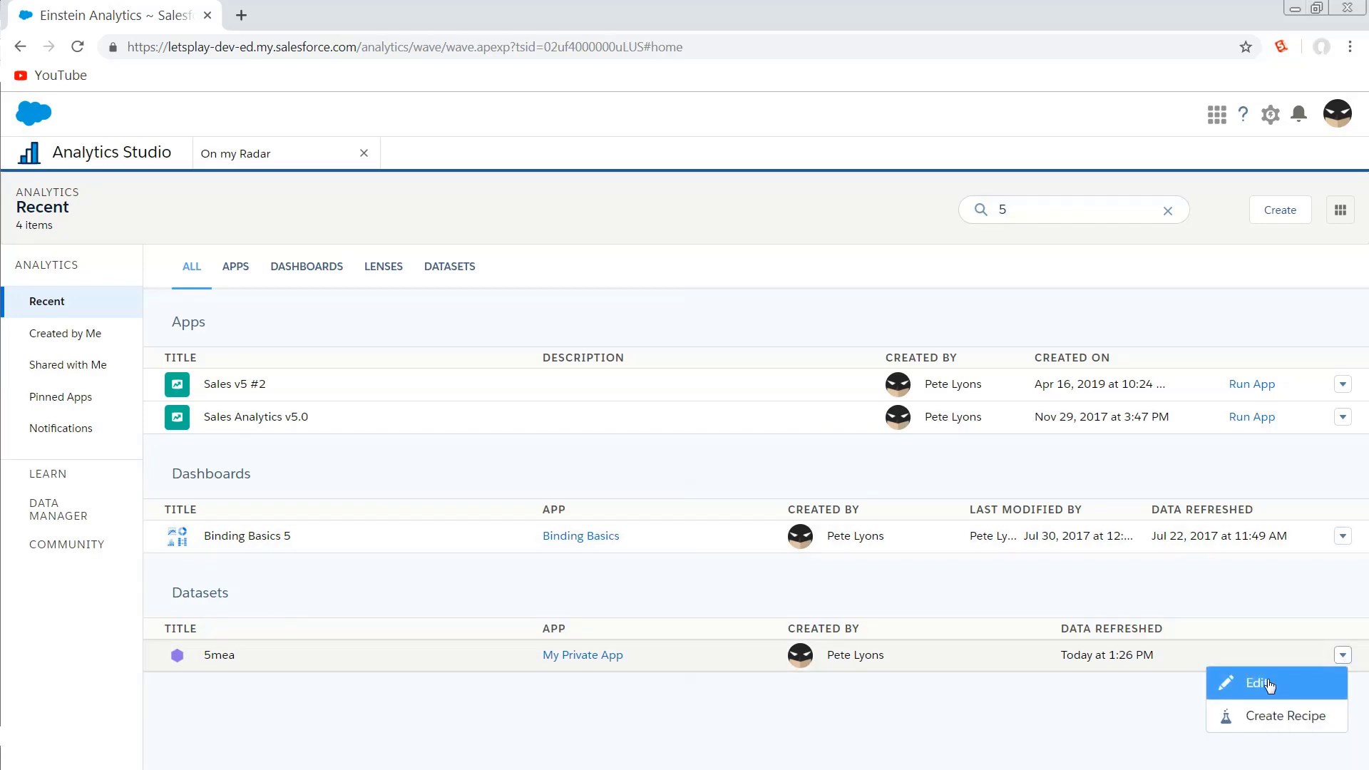
left_click(1266, 683)
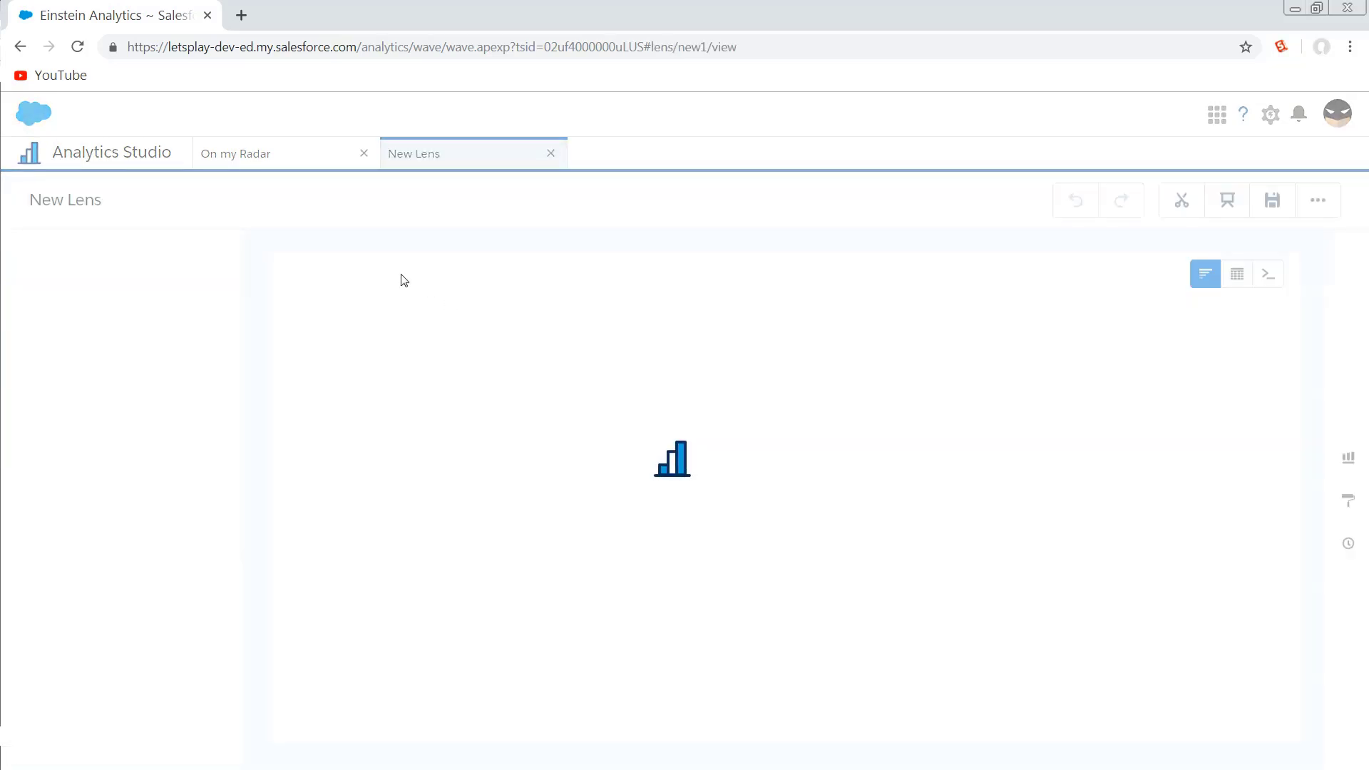
left_click(202, 281)
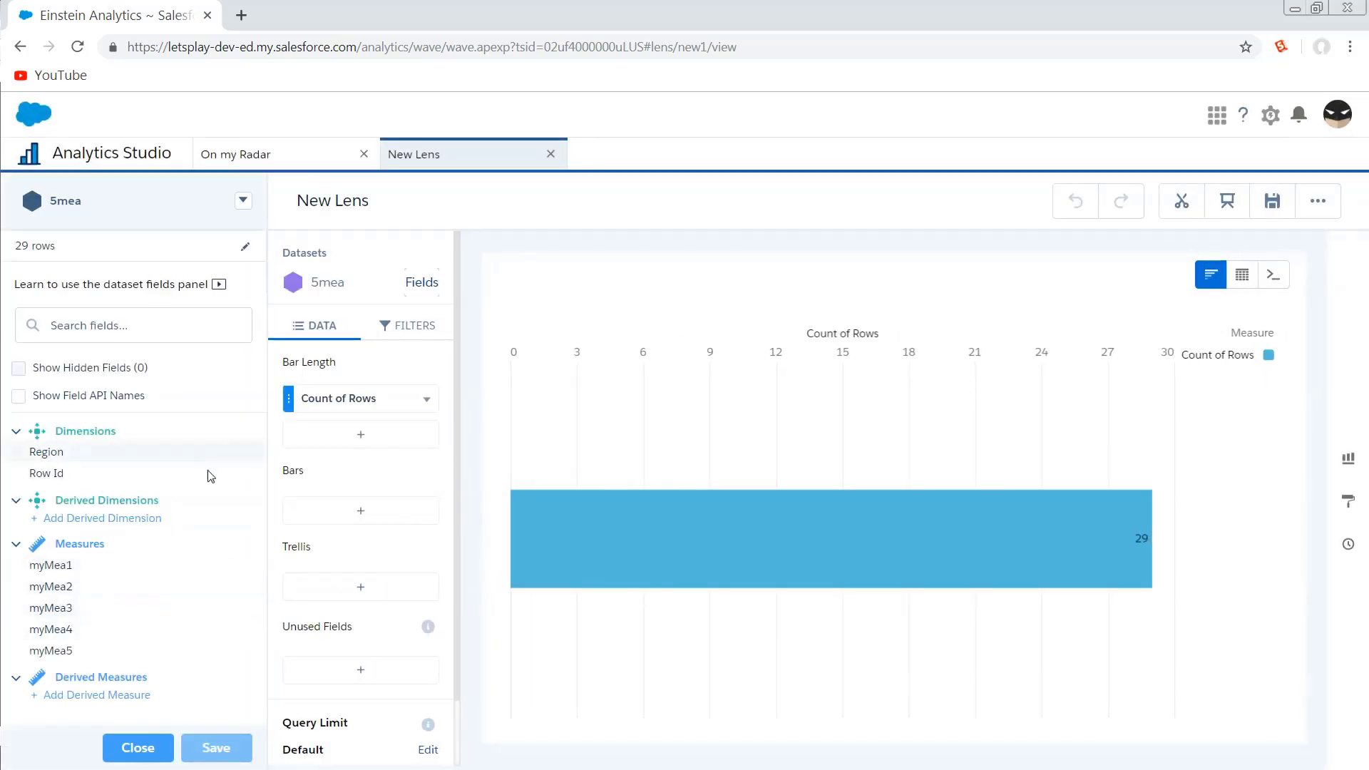
Set the Region value East's colour to green in the dataset's field values and save the dataset changes.
left_click(247, 454)
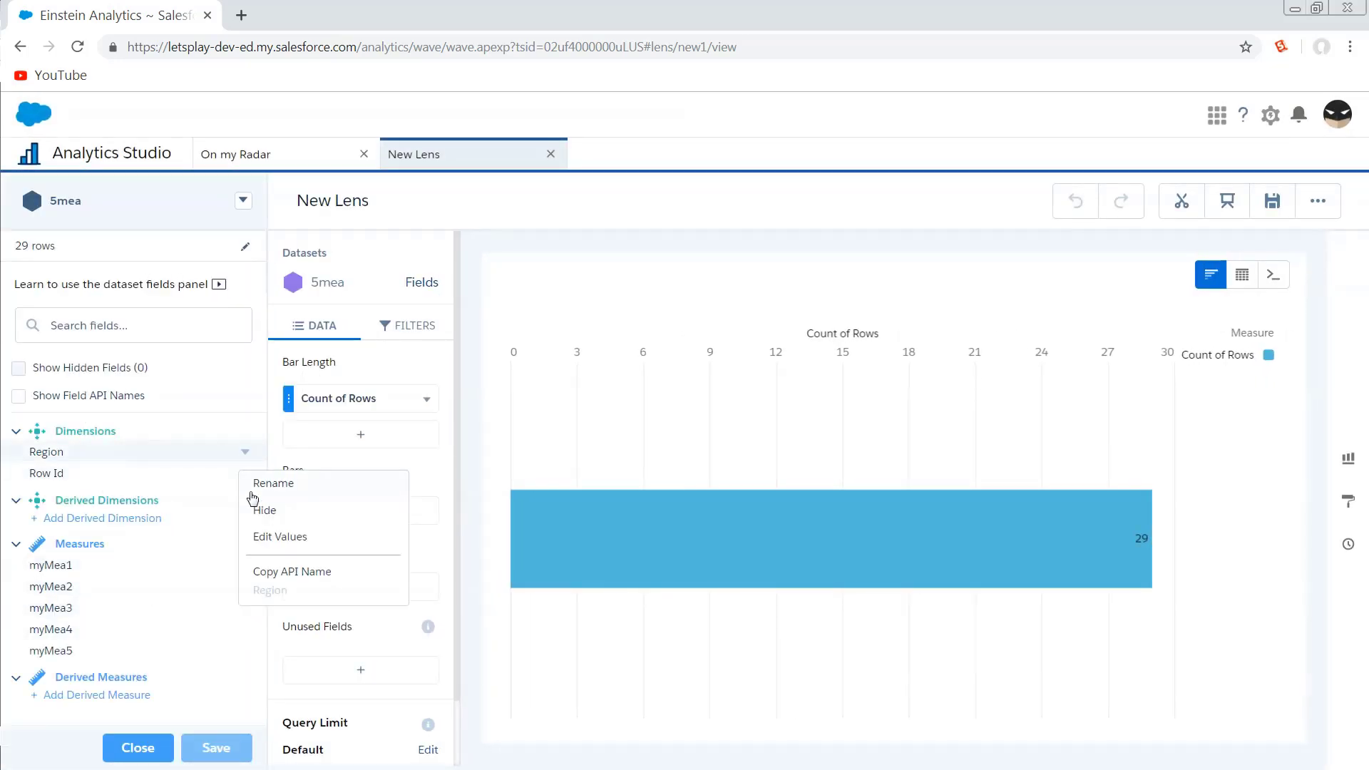
left_click(298, 545)
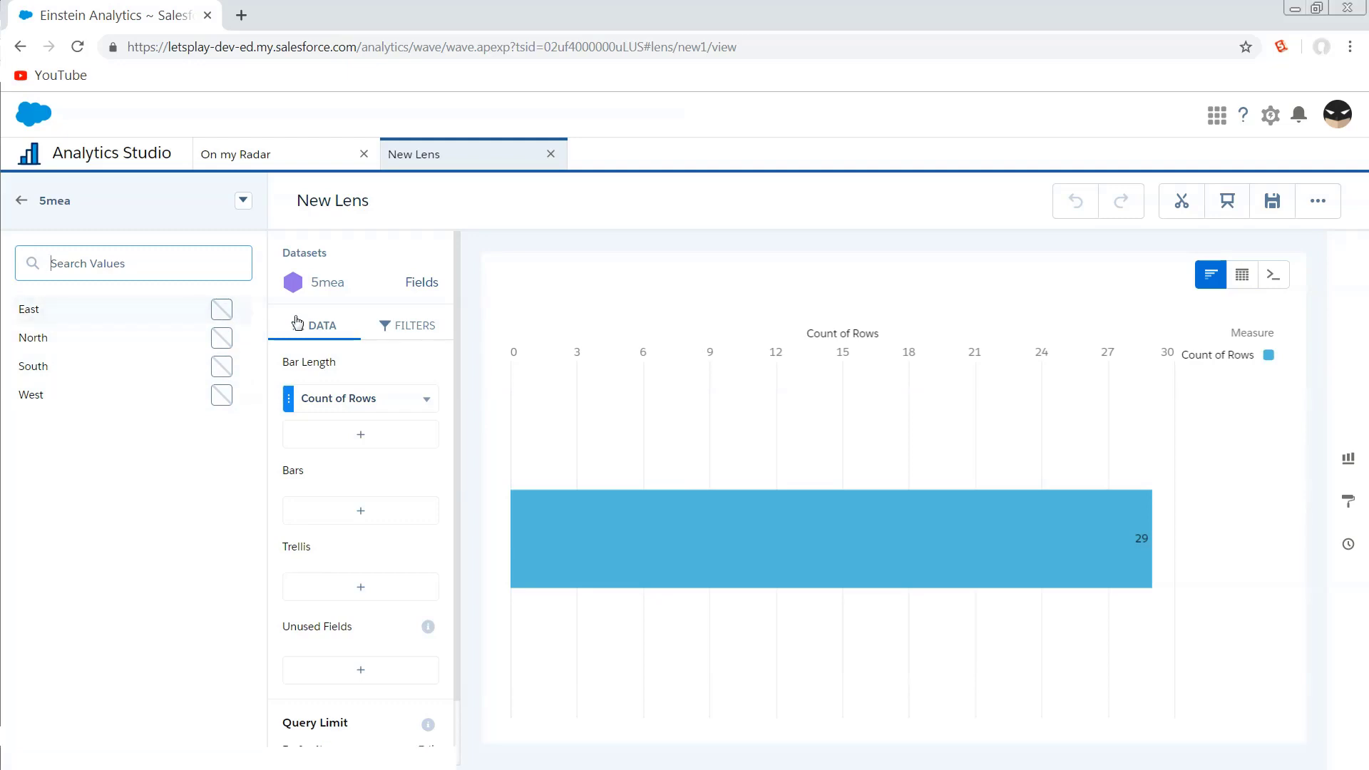
left_click(198, 314)
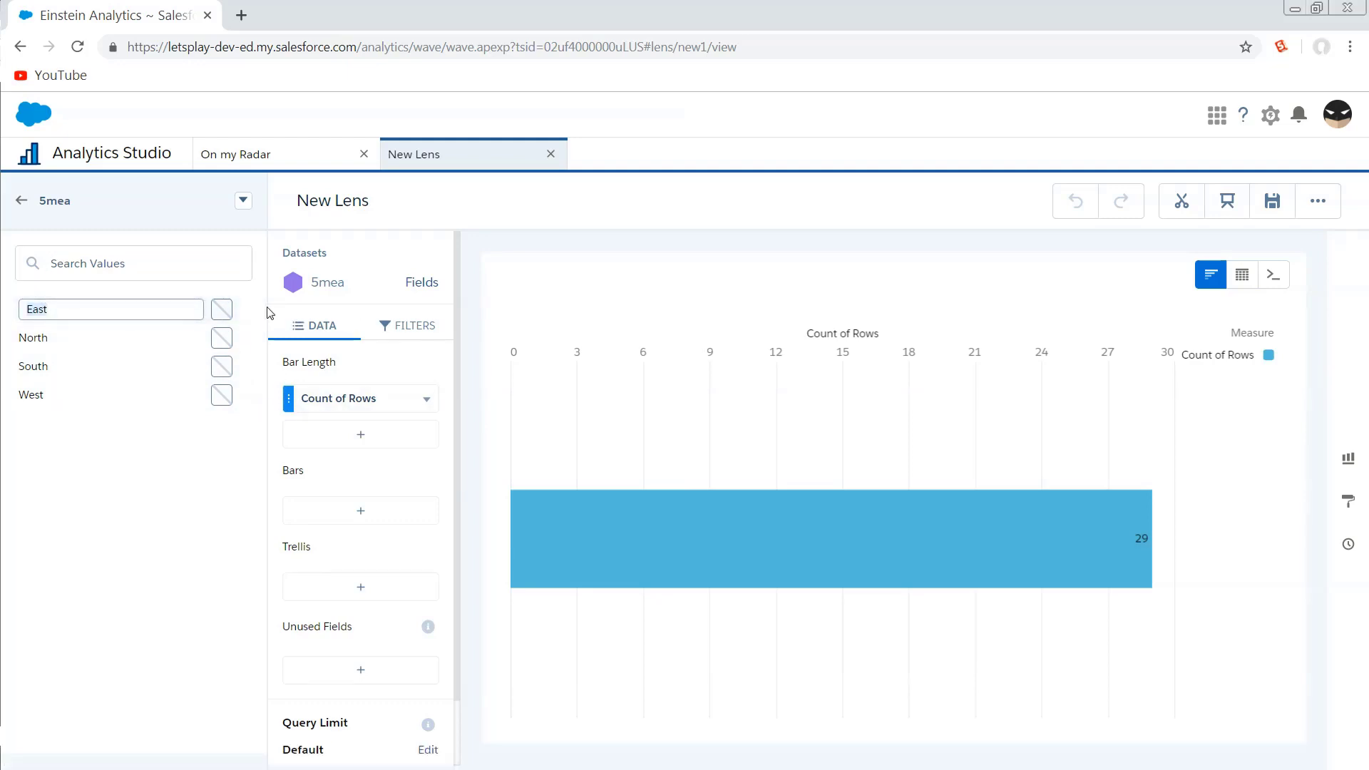
left_click(222, 312)
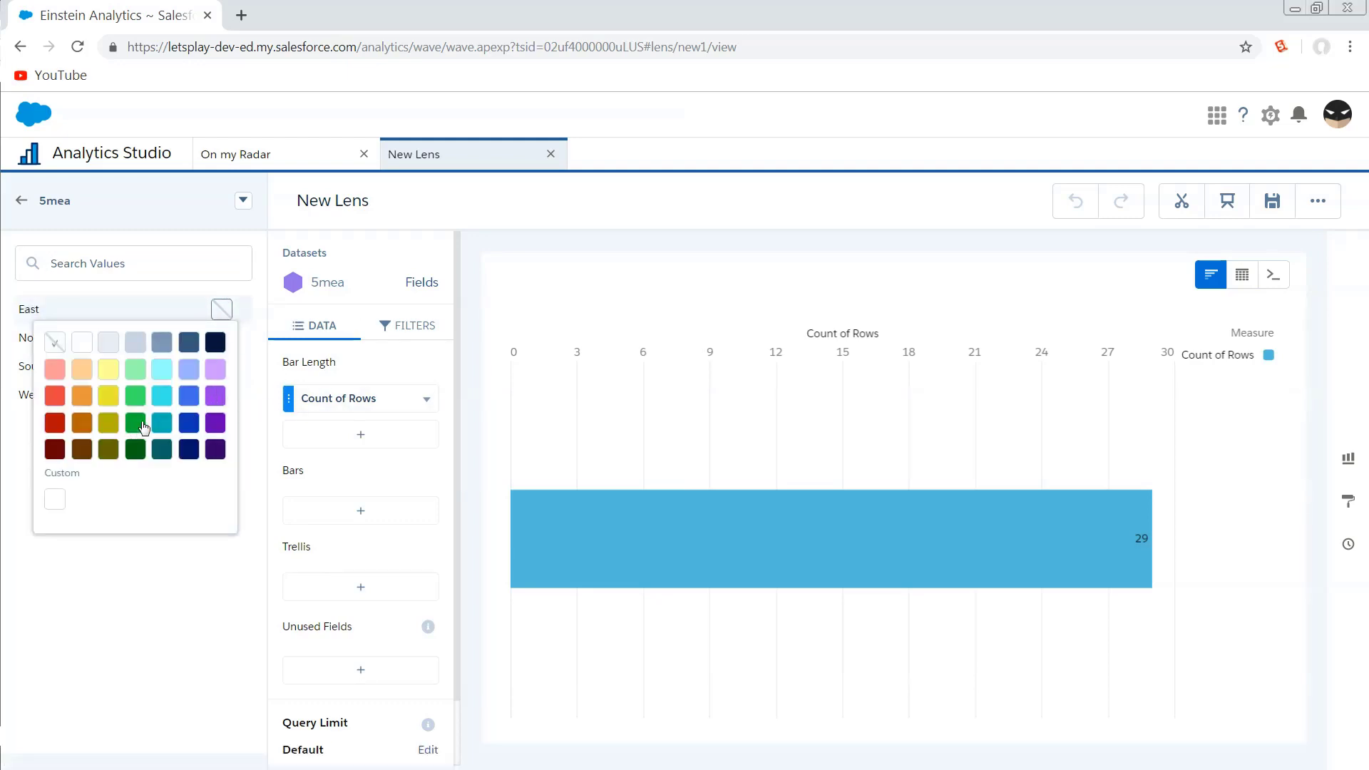
left_click(136, 422)
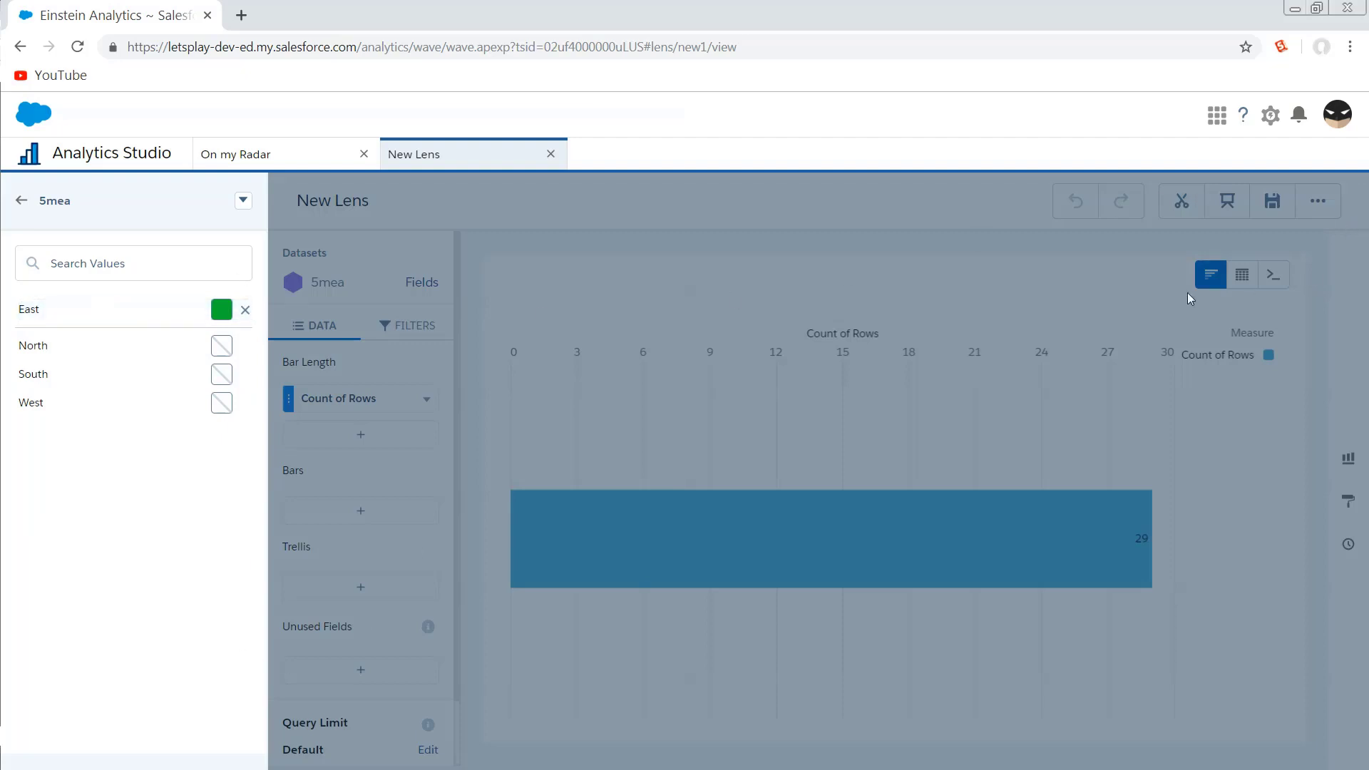
left_click(21, 201)
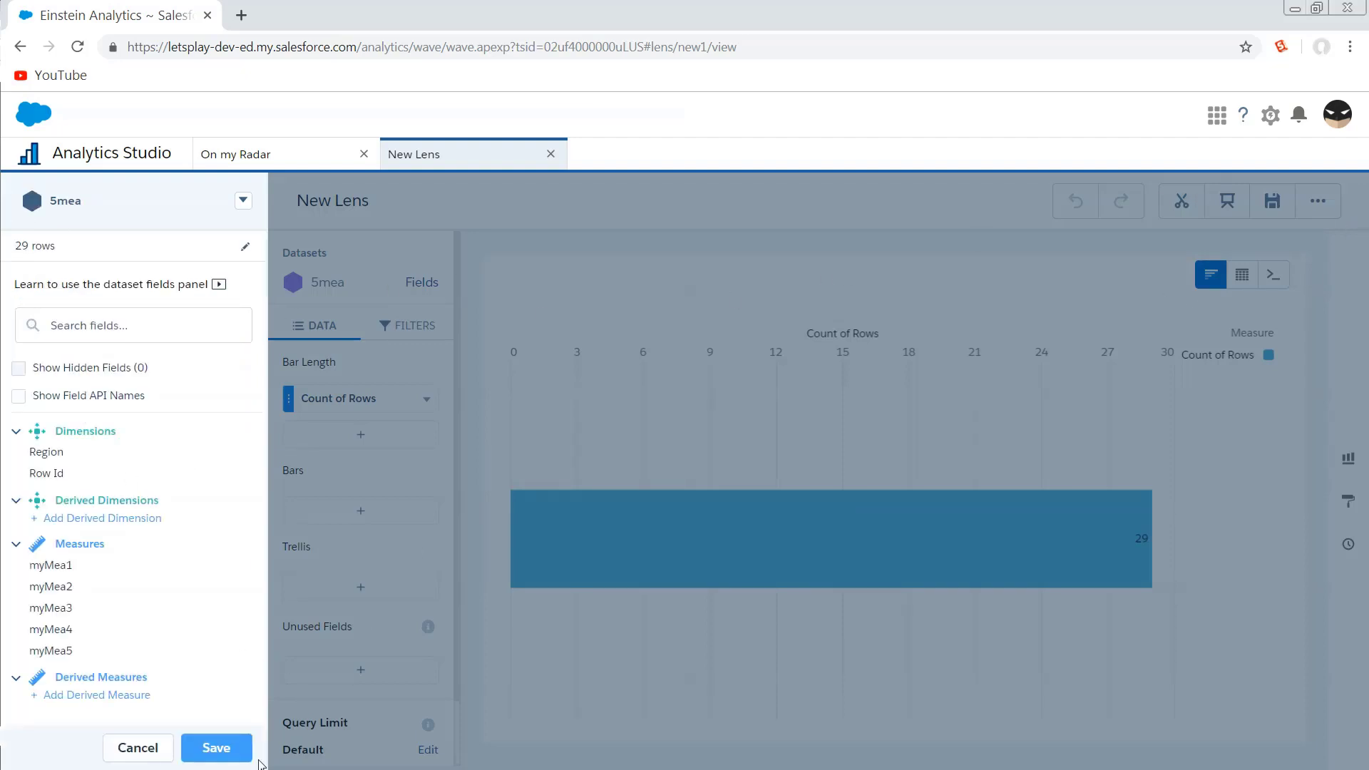
left_click(214, 743)
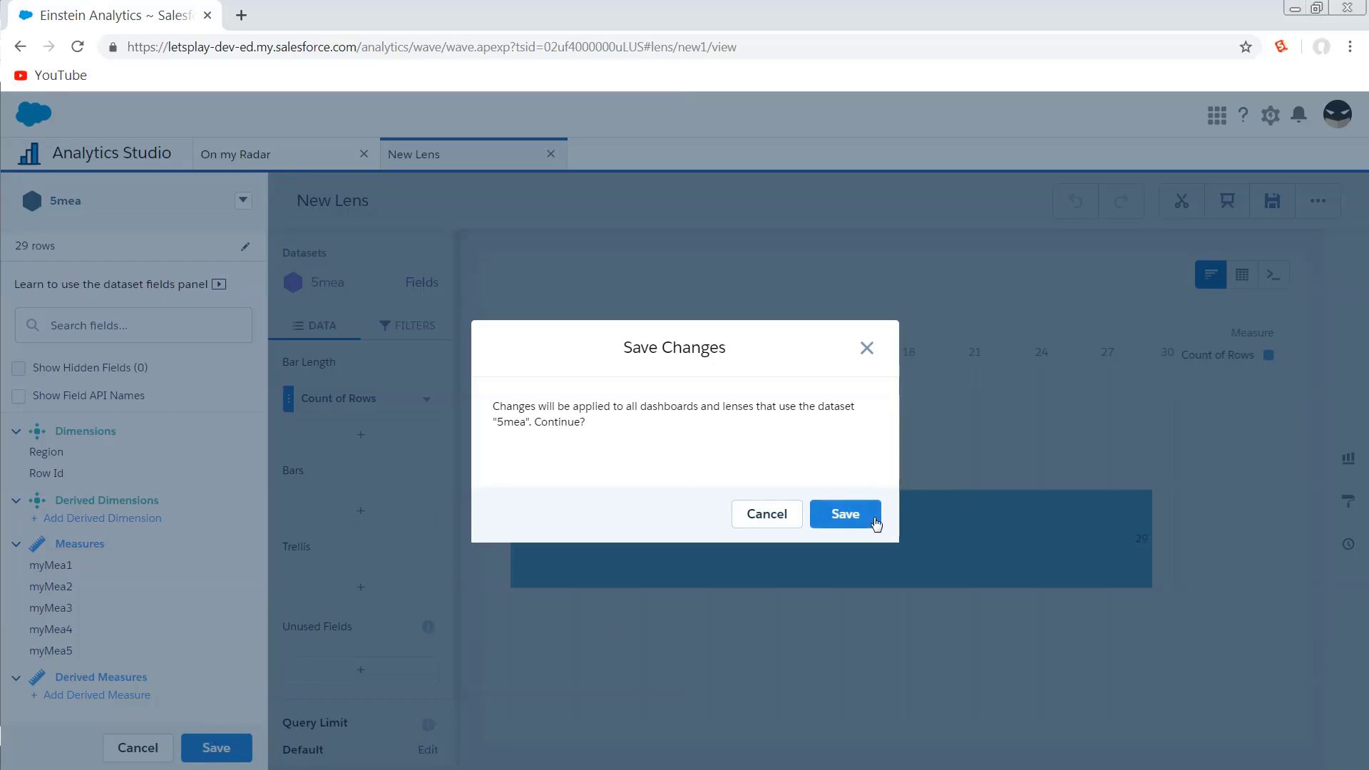
left_click(874, 520)
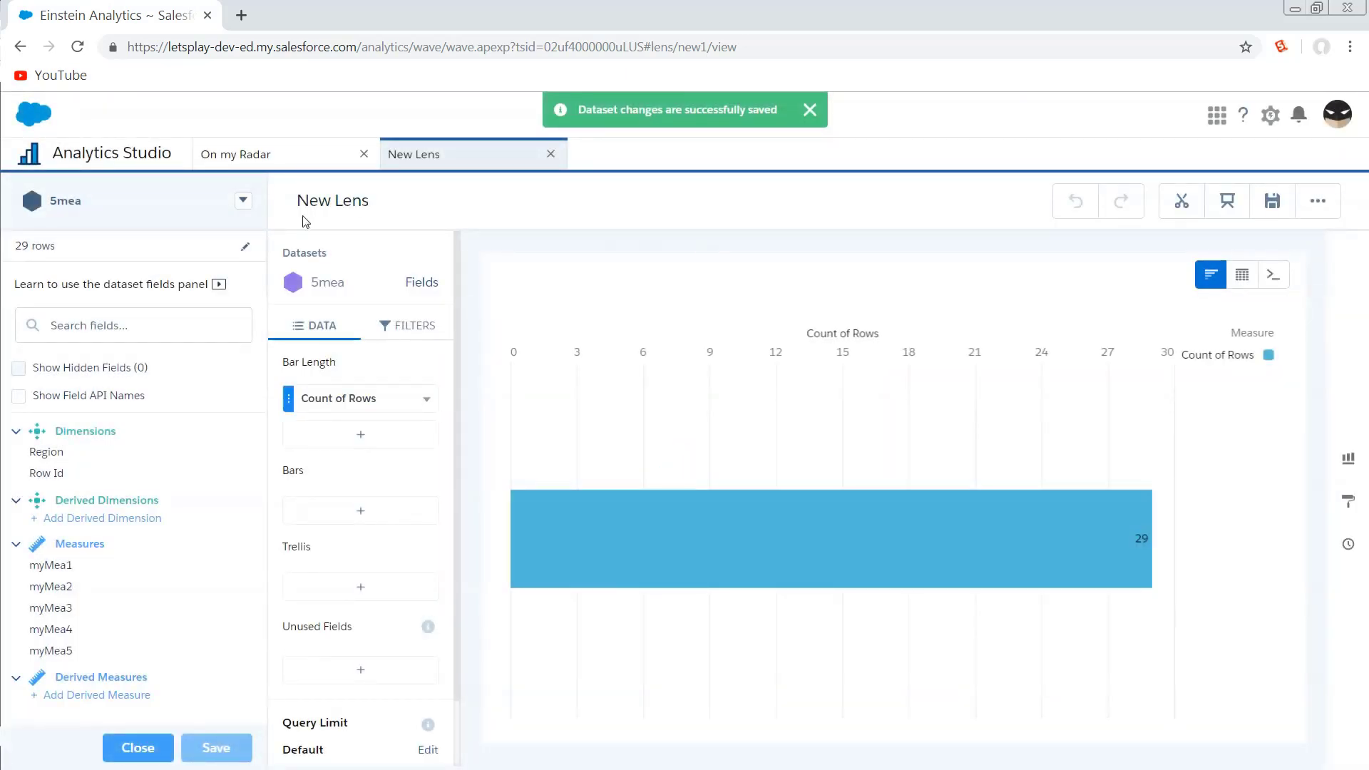
Close the lens, open the 5mea dataset's details page and download its extended metadata file.
left_click(550, 154)
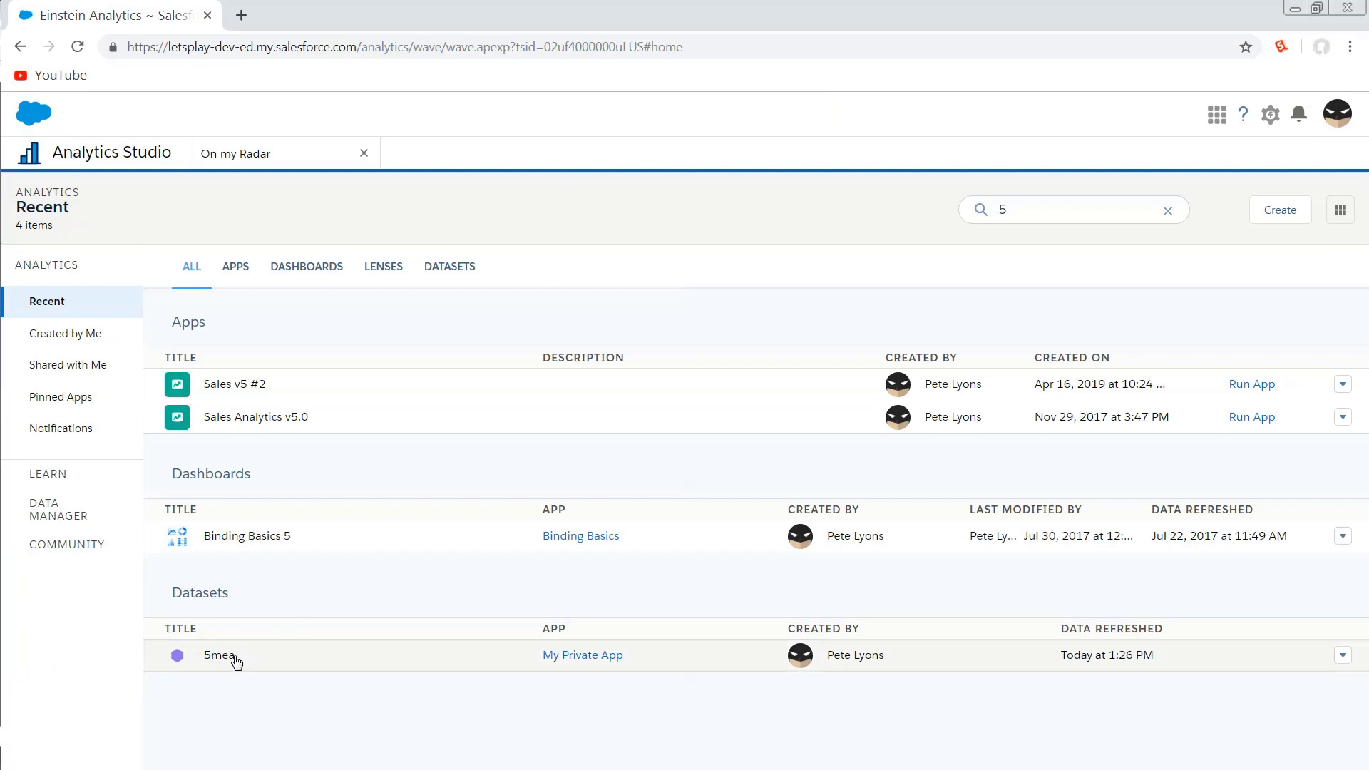
left_click(1341, 656)
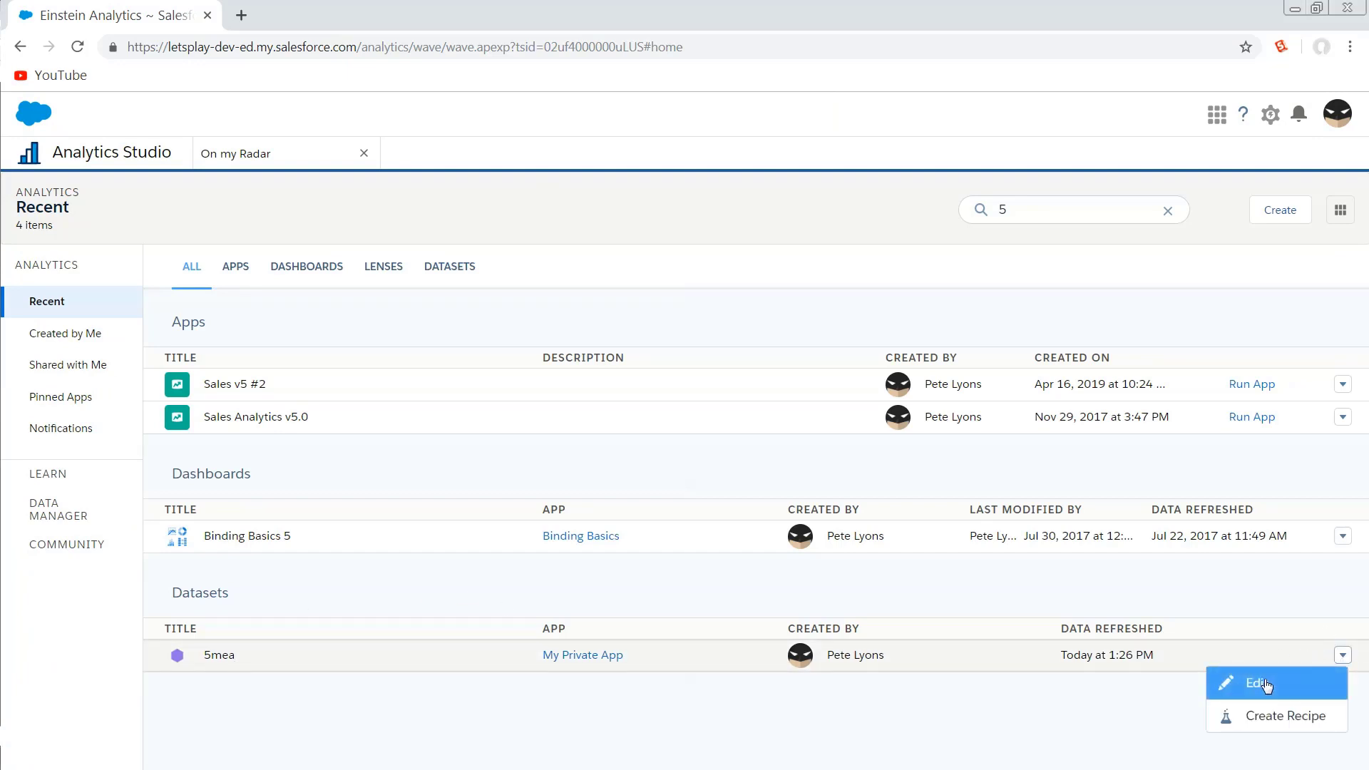
left_click(1233, 677)
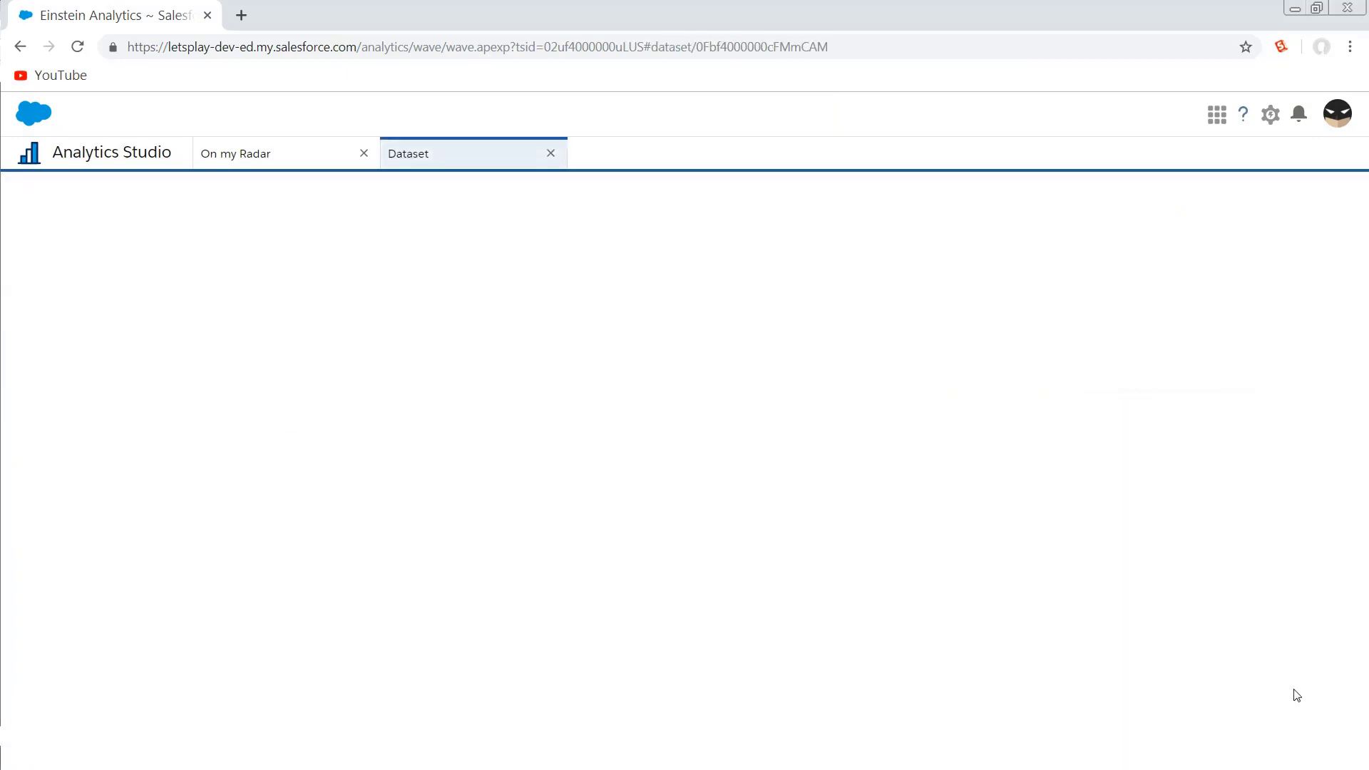
left_click(1316, 294)
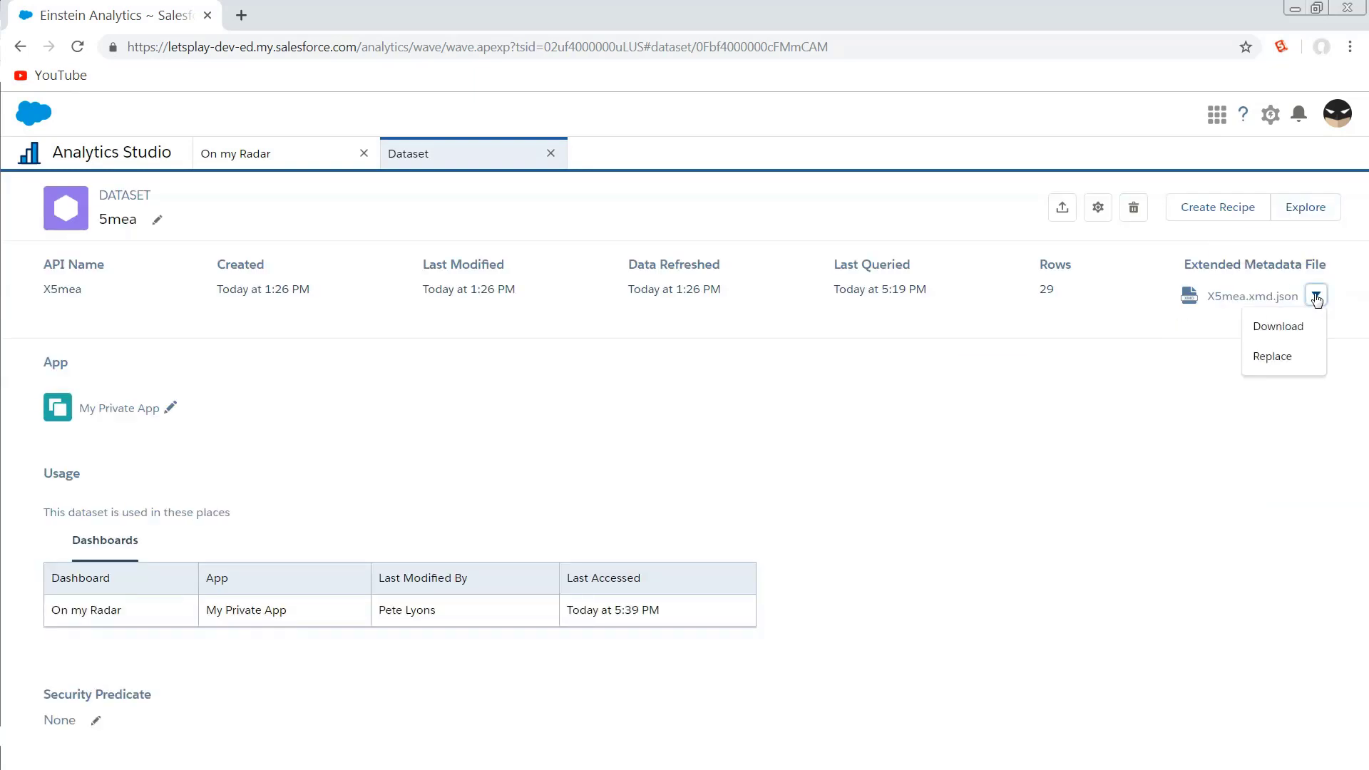
left_click(1274, 332)
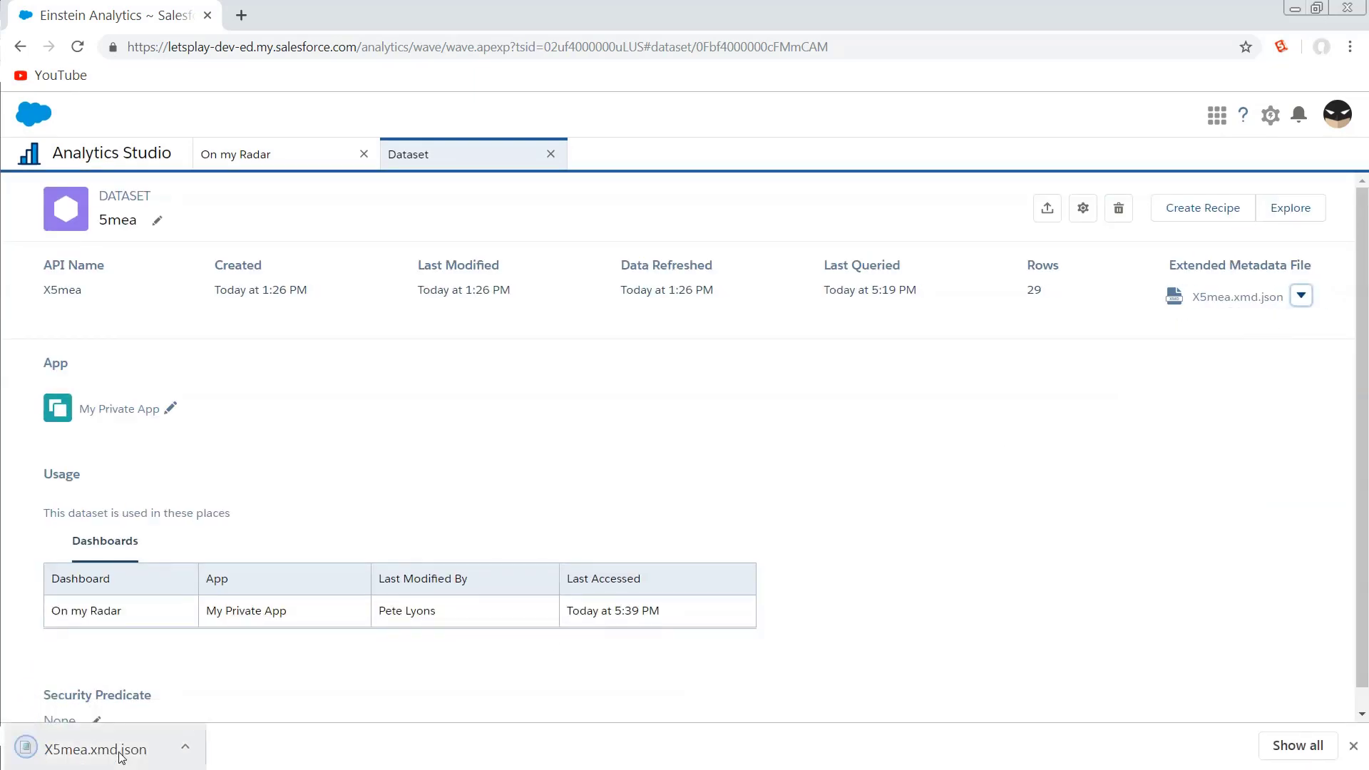
Open the downloaded metadata JSON in Notepad++ and change the East colour entry's value to "-".
left_click(116, 748)
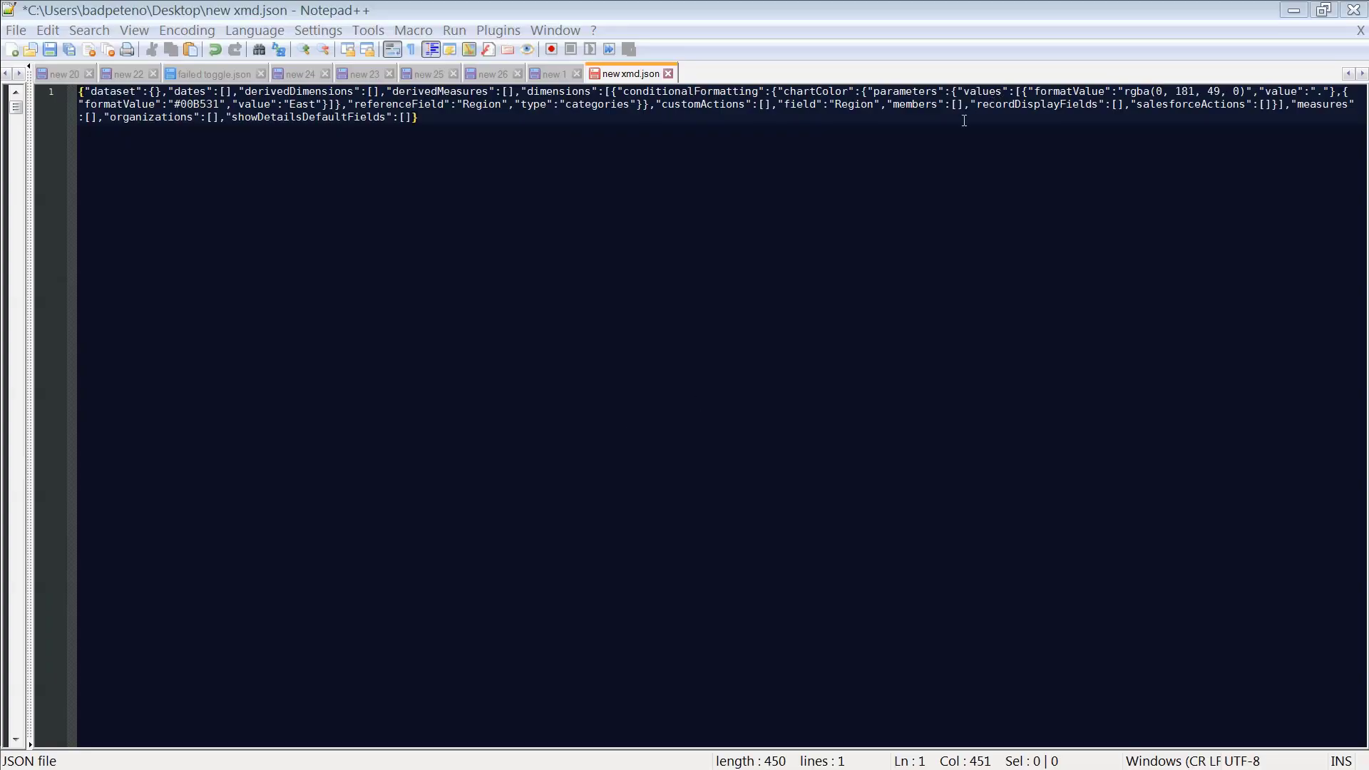
left_click(1021, 92)
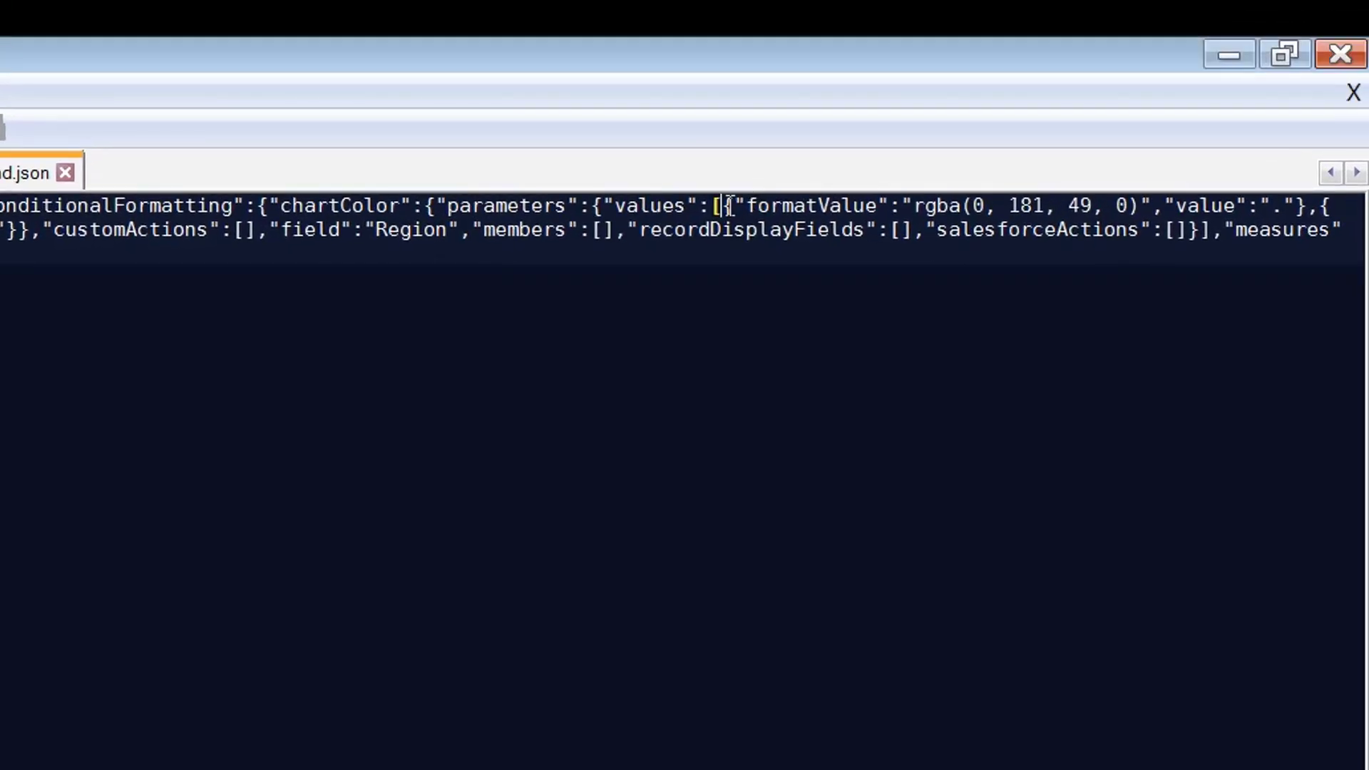
left_click_drag(728, 206, 1319, 202)
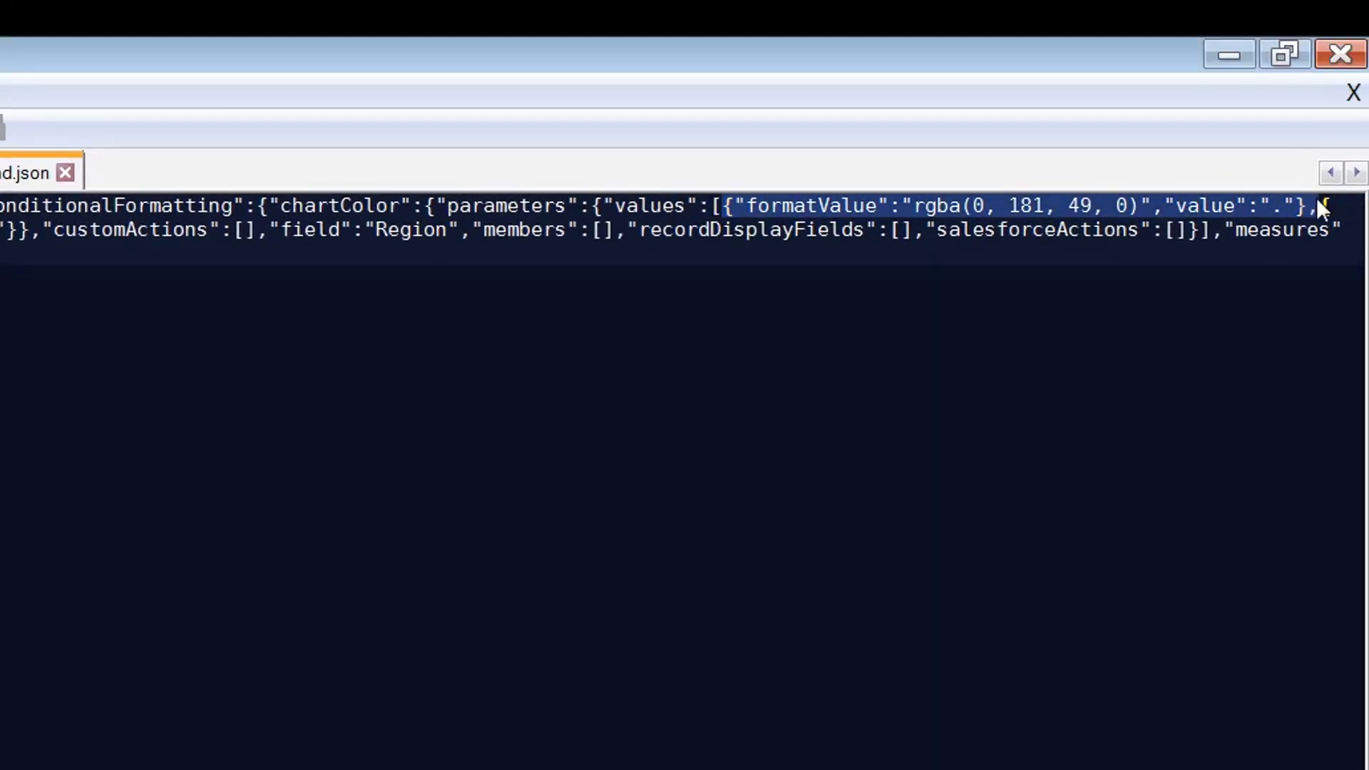
left_click_drag(56, 221, 523, 221)
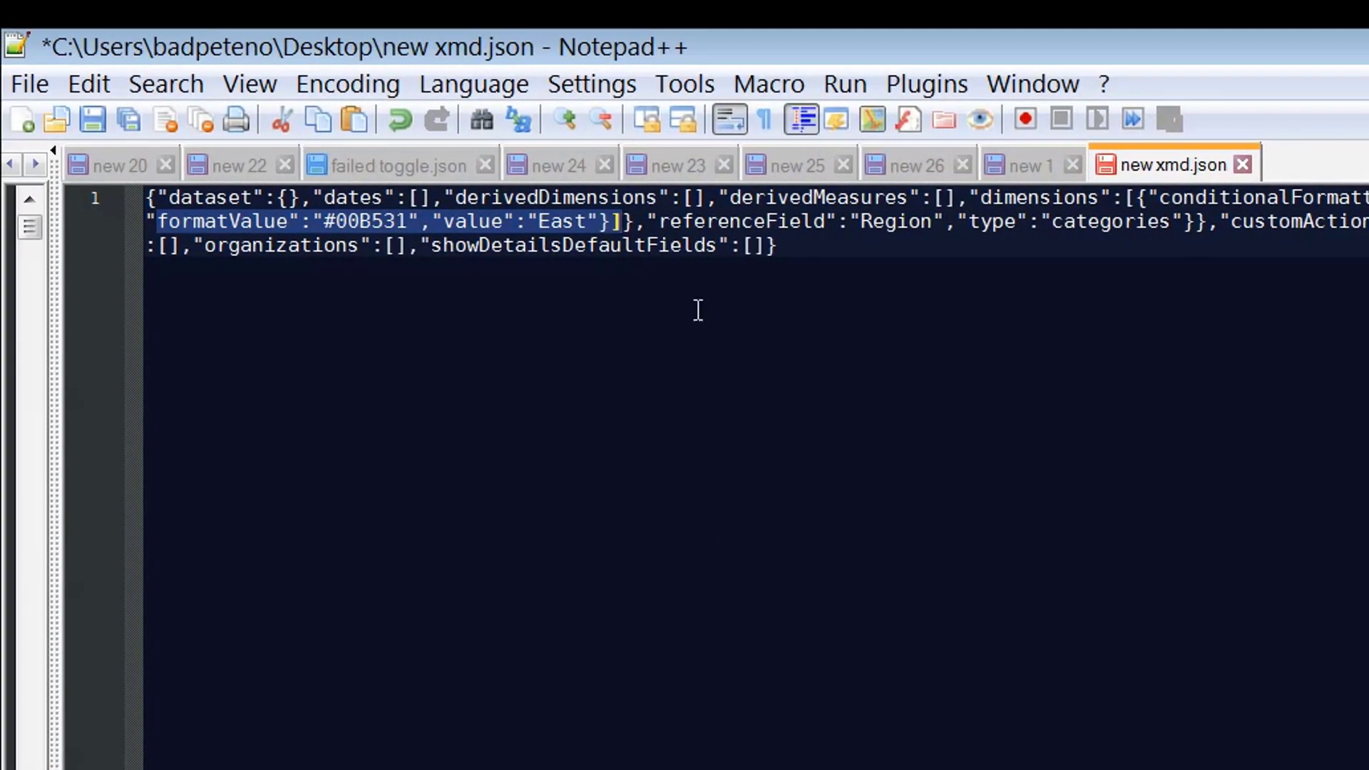
double_click(562, 221)
type("-")
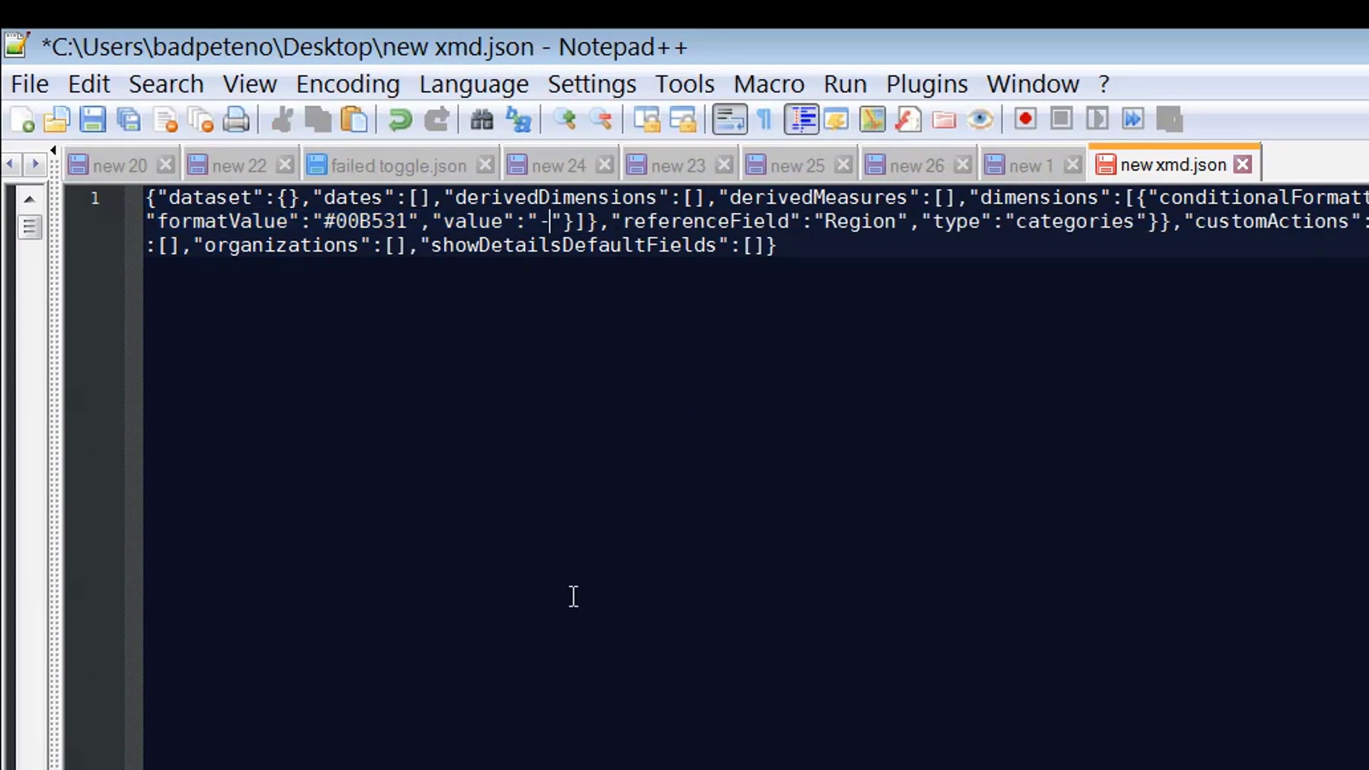
Set that entry's formatValue to rgba(255,255,255,0) in the metadata JSON.
double_click(376, 223)
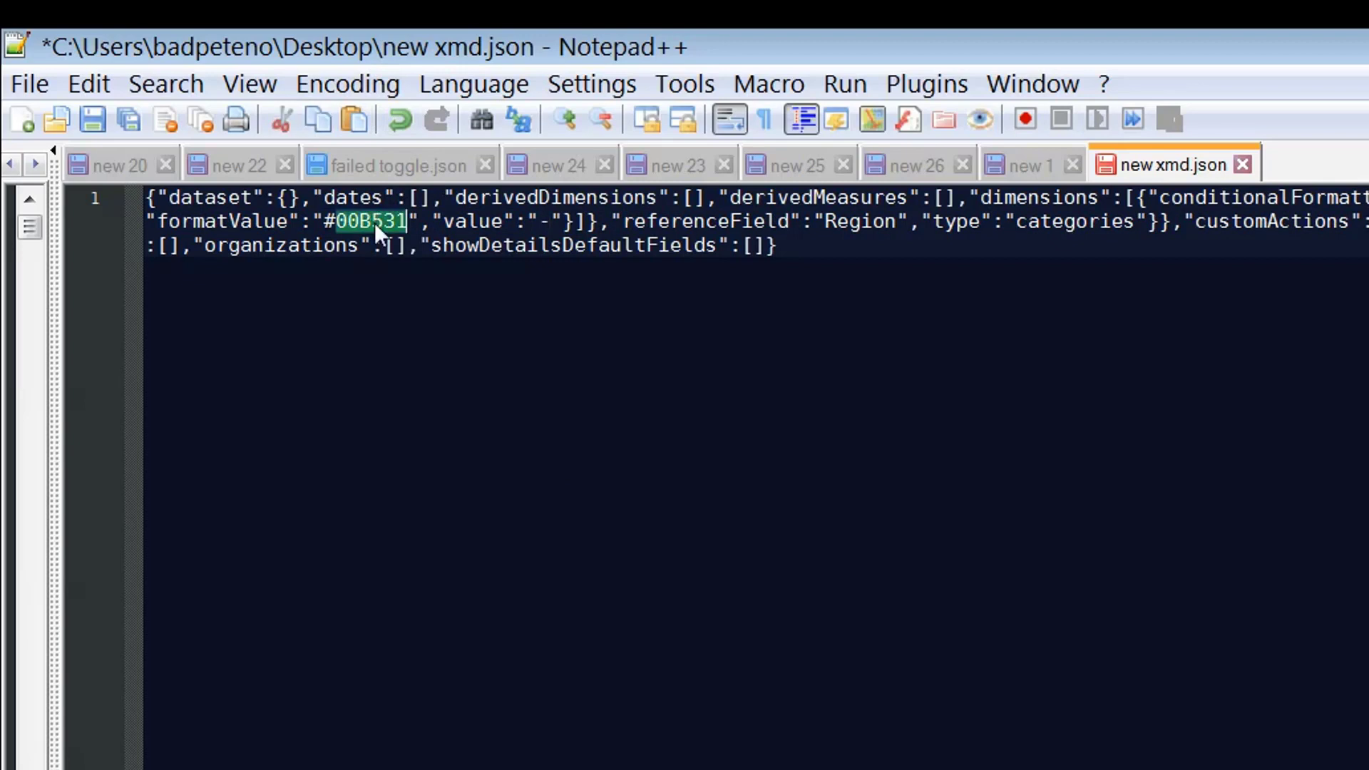
key("BackSpace")
key("BackSpace")
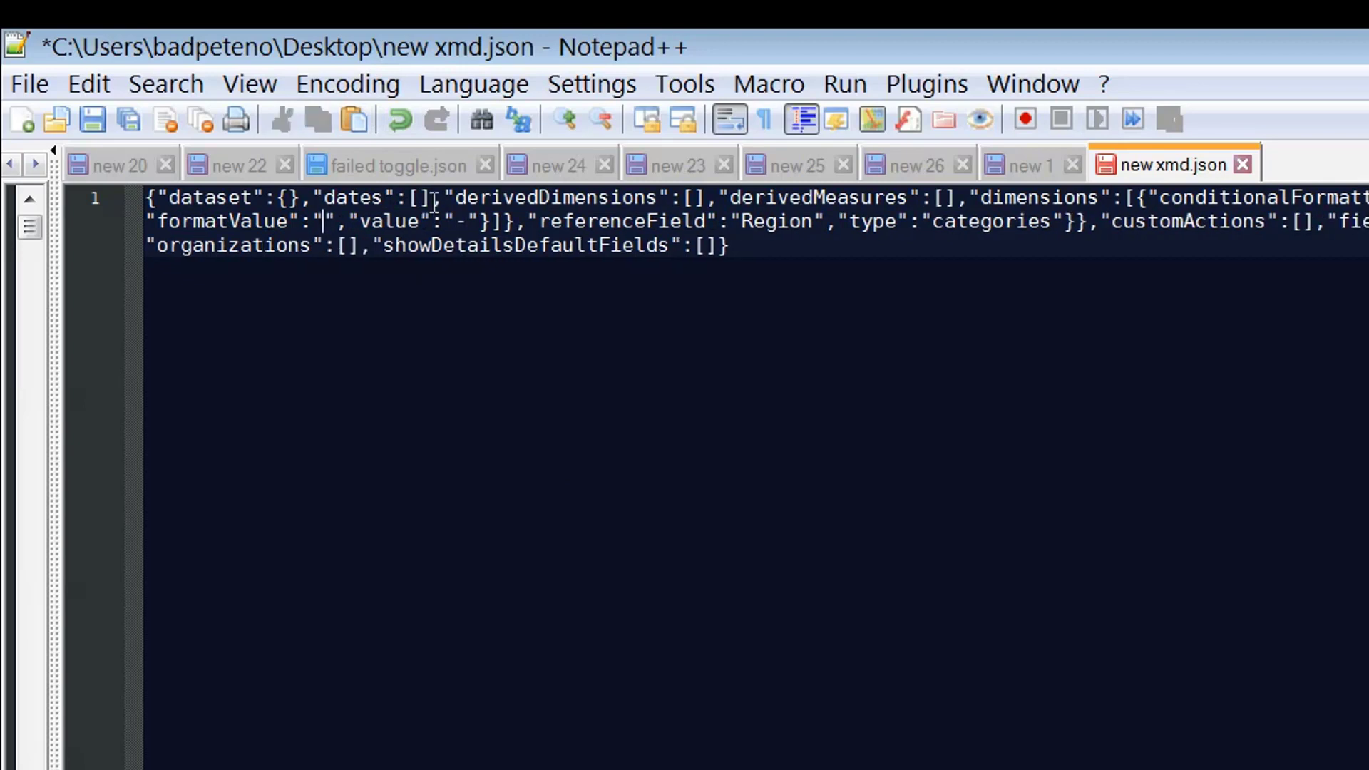
type("rgba(255,")
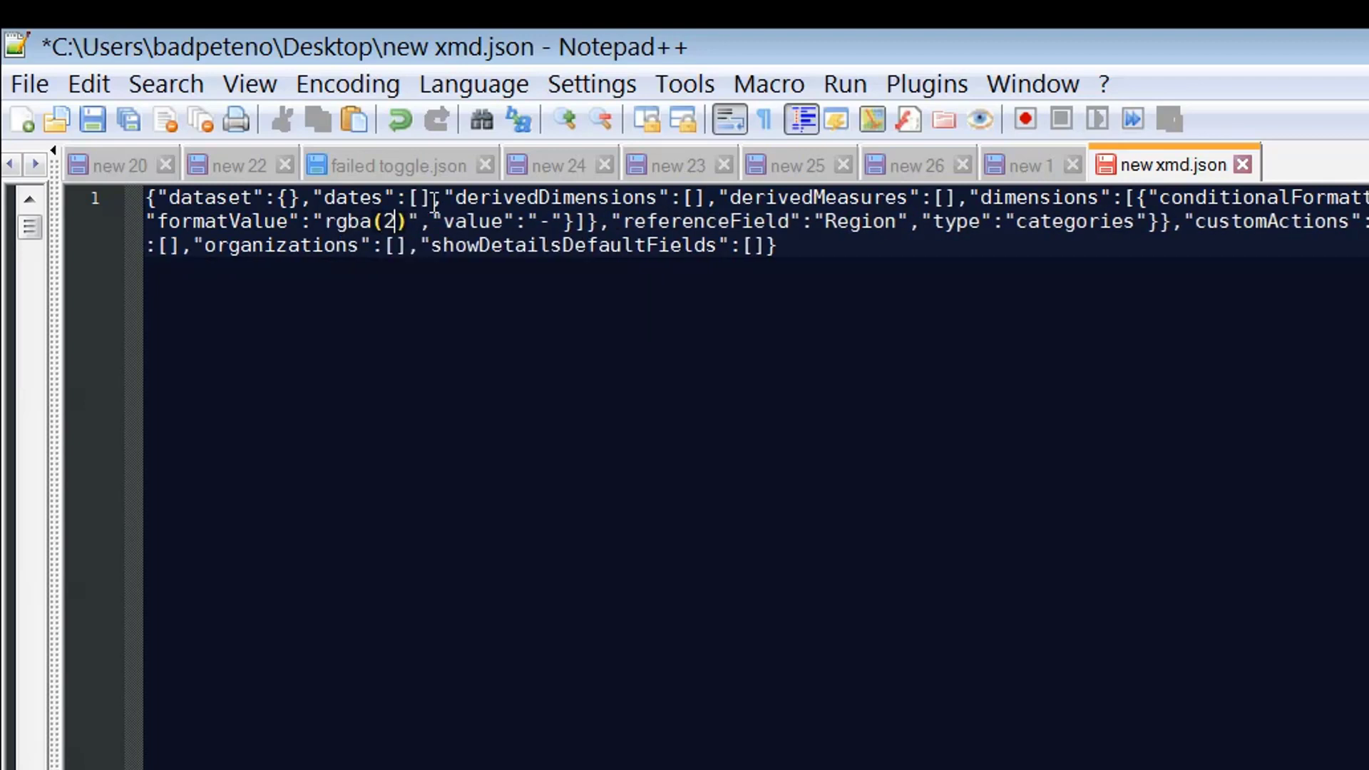
type("255,255,0")
key("ctrl+End")
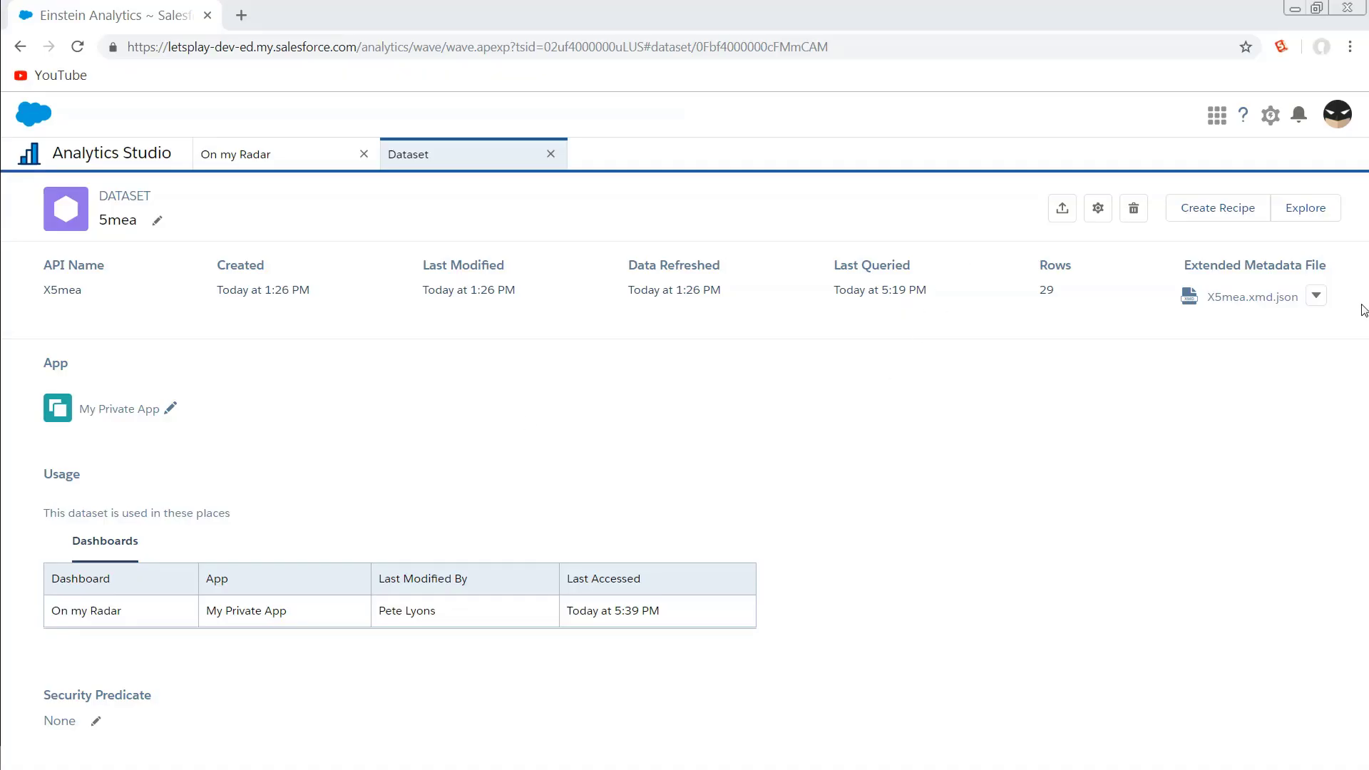
Replace the dataset's extended metadata file with the edited new xmd.json.
left_click(1316, 296)
left_click(1272, 358)
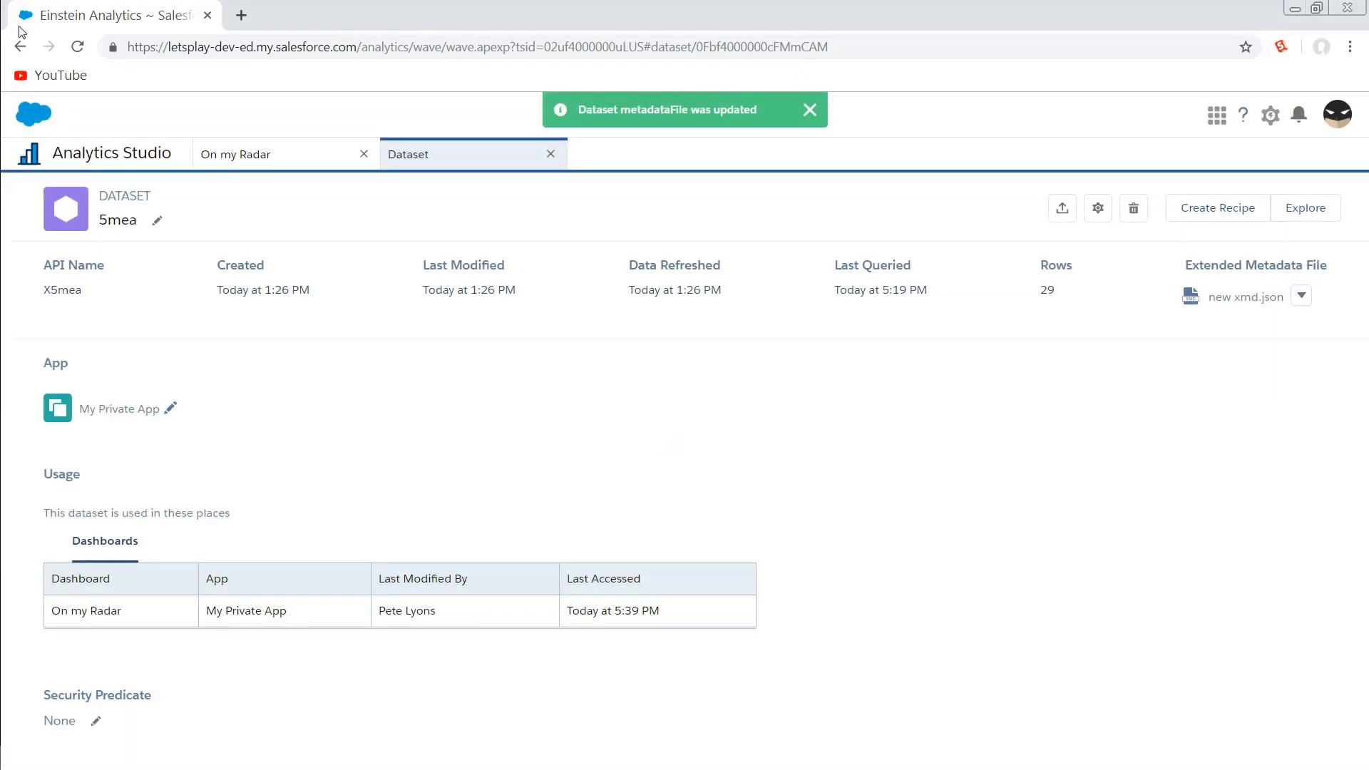
Return to the On my Radar dashboard, clone it into a new tab and save the copy.
left_click(265, 158)
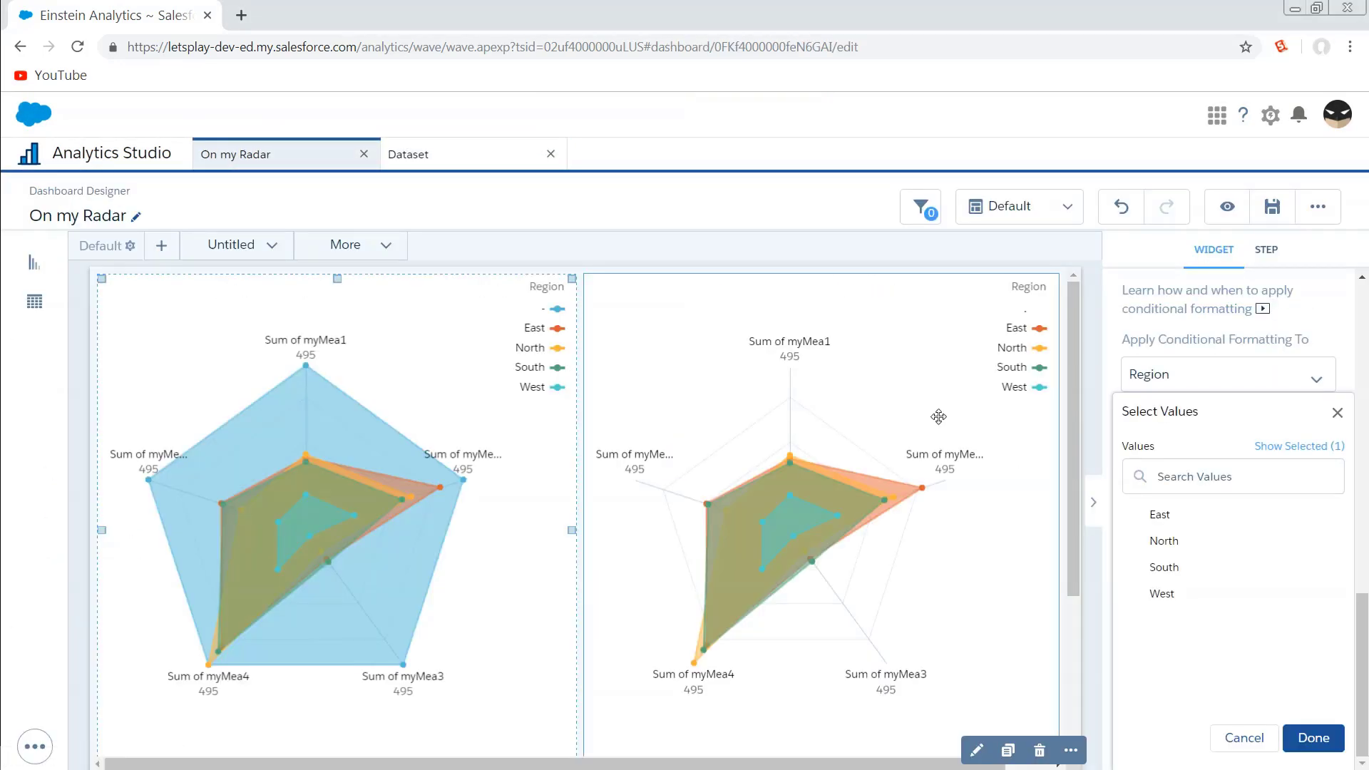
left_click(1318, 208)
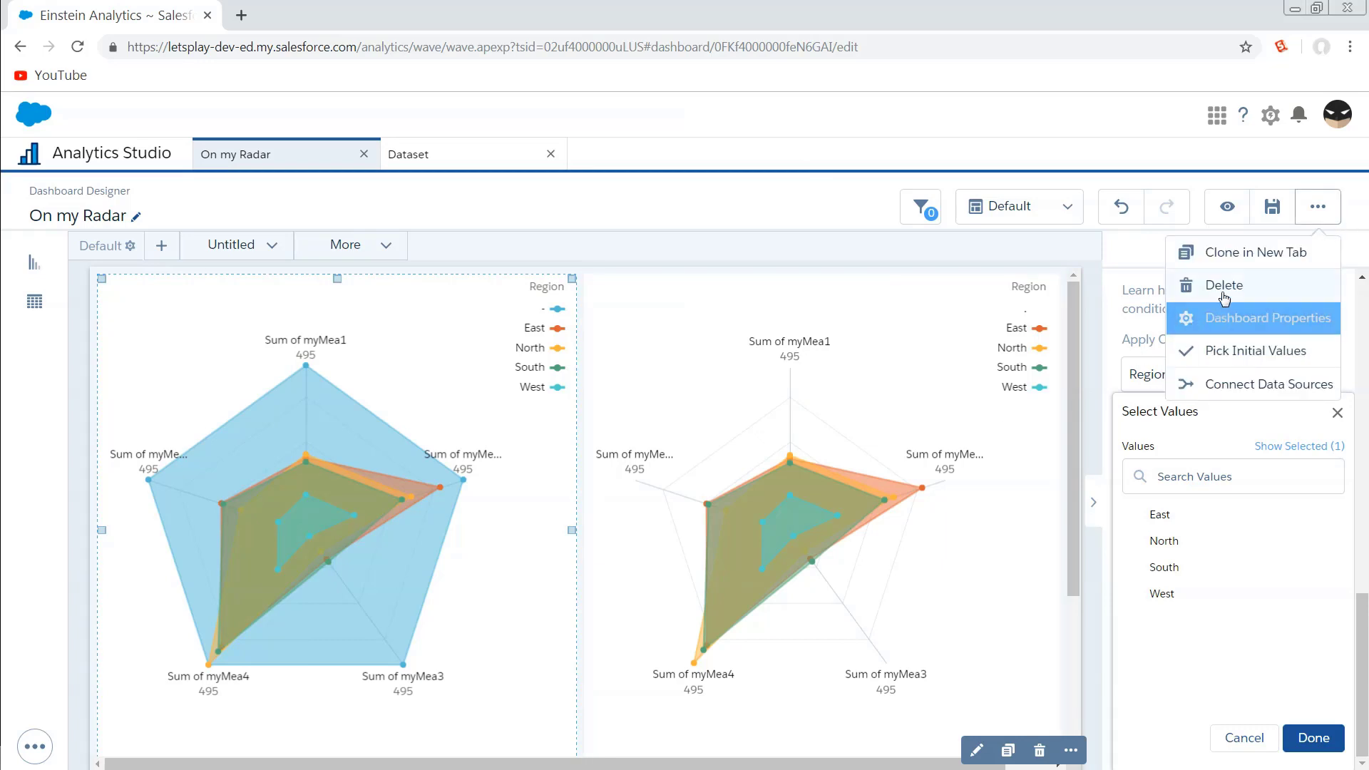
left_click(1232, 251)
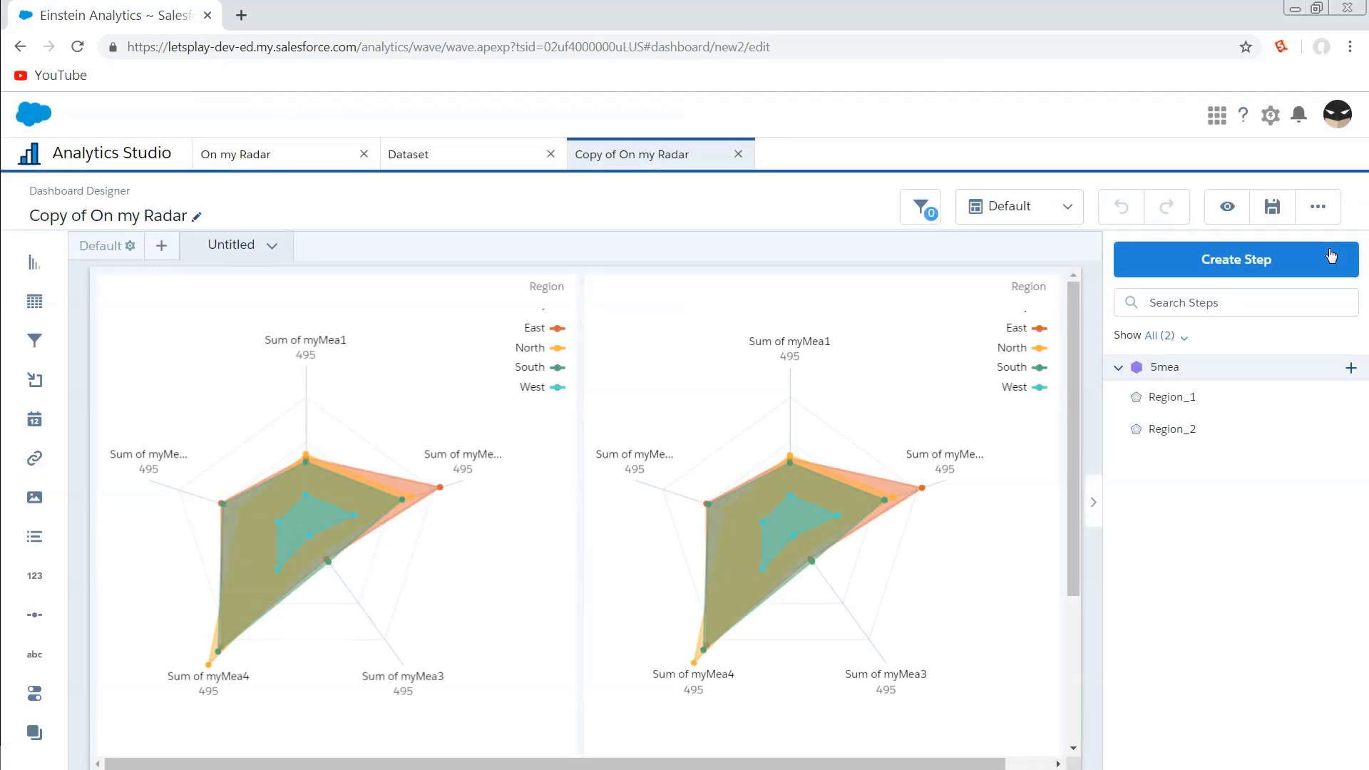
left_click(1272, 207)
left_click(685, 603)
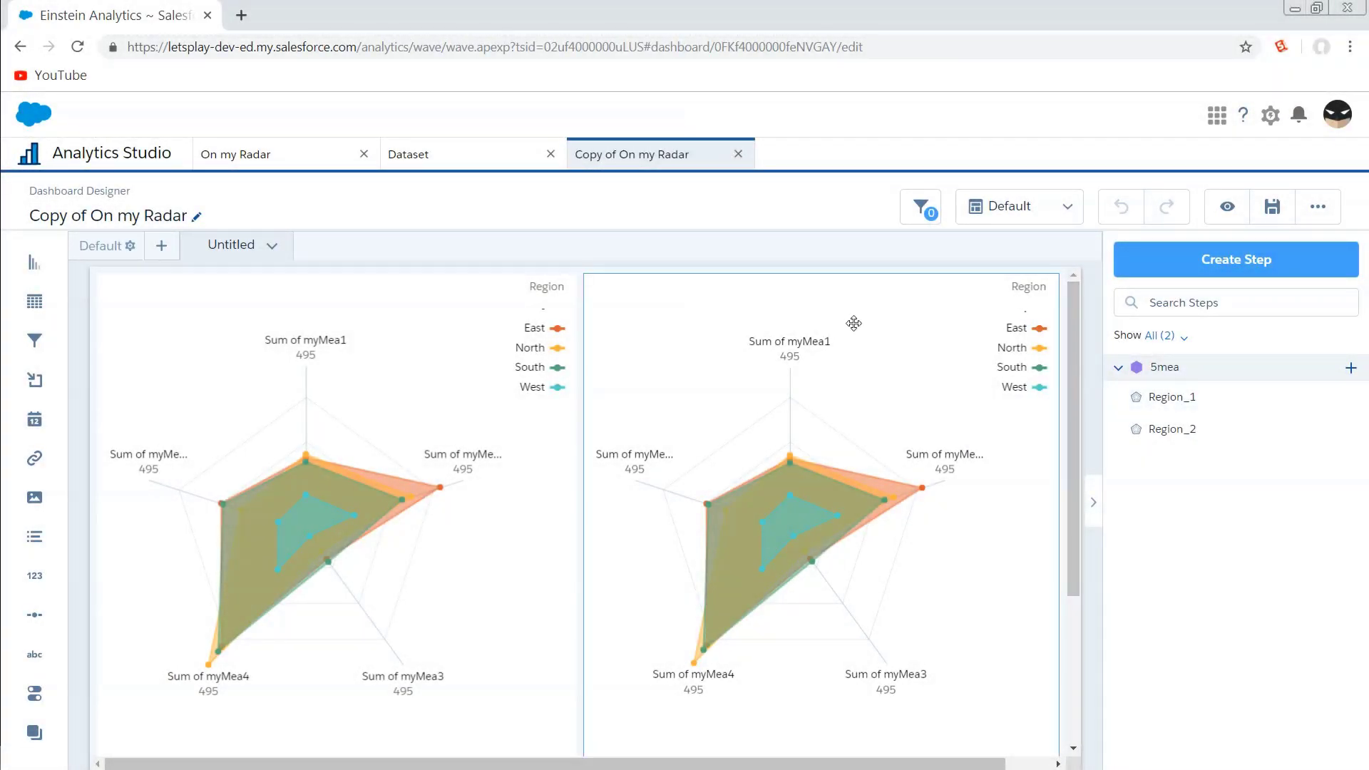
Preview the copied dashboard and inspect the max-value polygon's tooltip.
left_click(1227, 206)
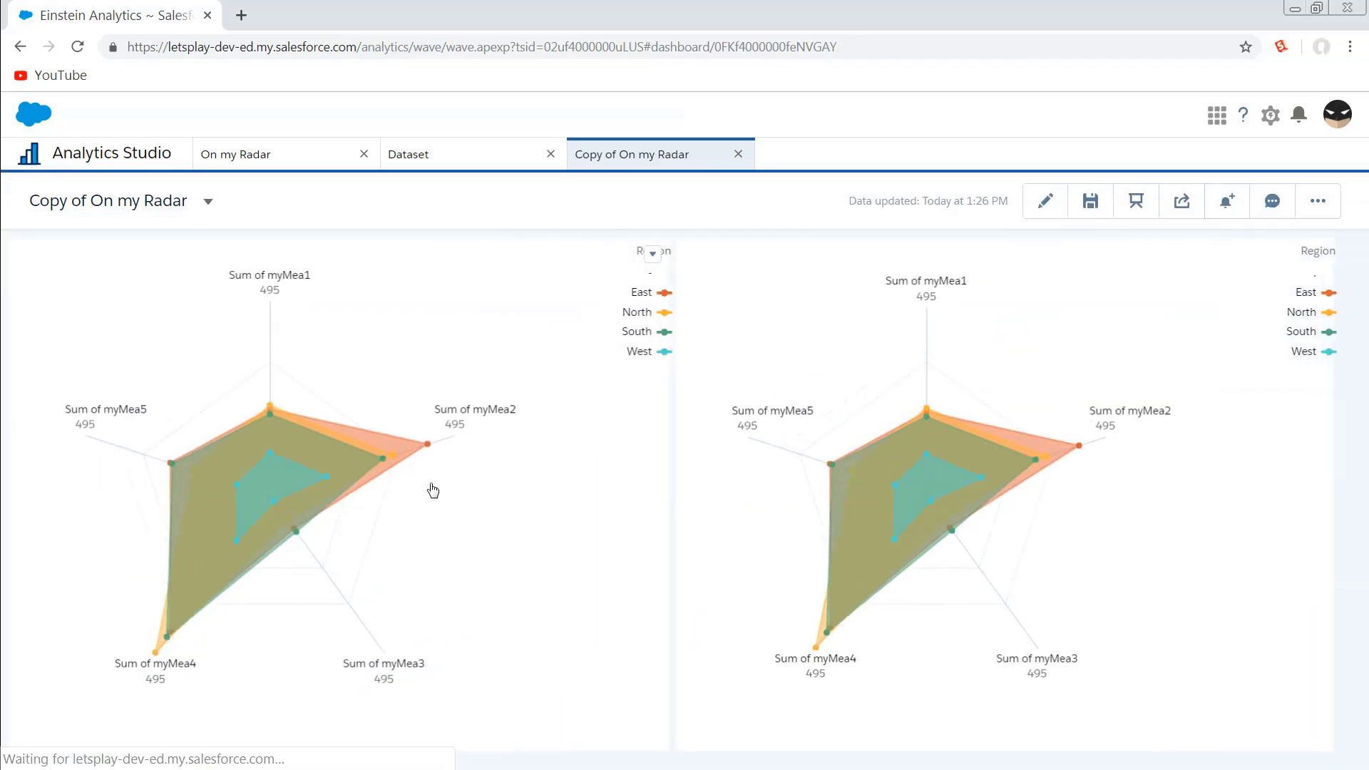
mouse_move(421, 375)
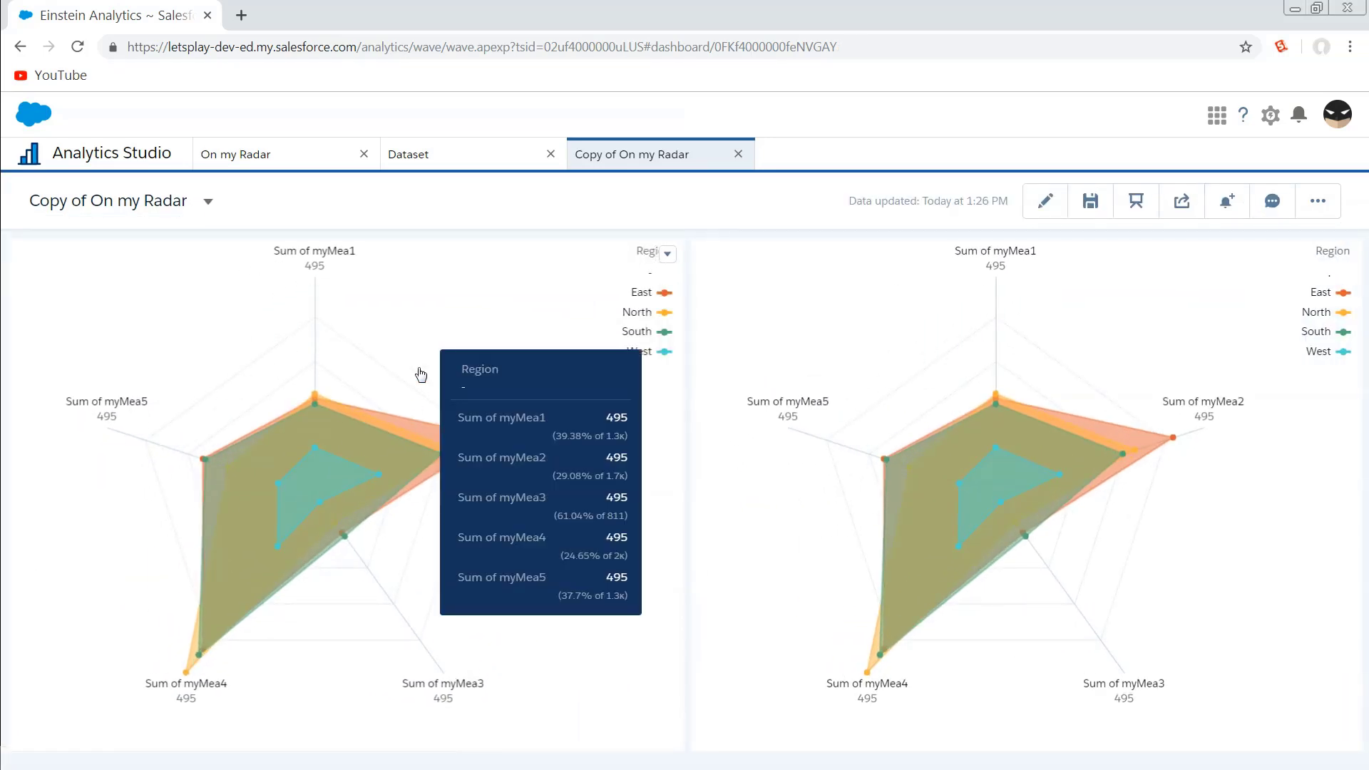